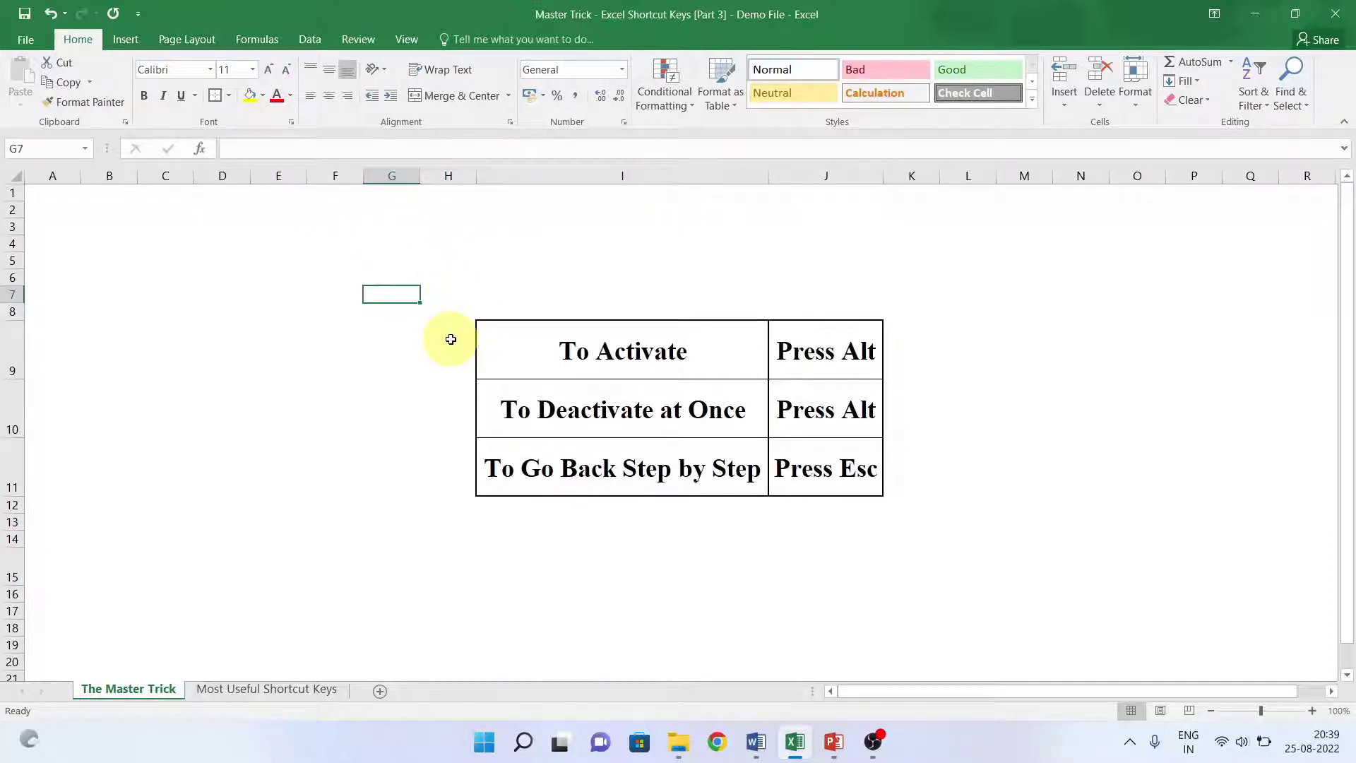
Try the Calibri Light font on the "To Activate" cell and undo the font change
{"action": "left_click", "coordinate": [693, 357]}
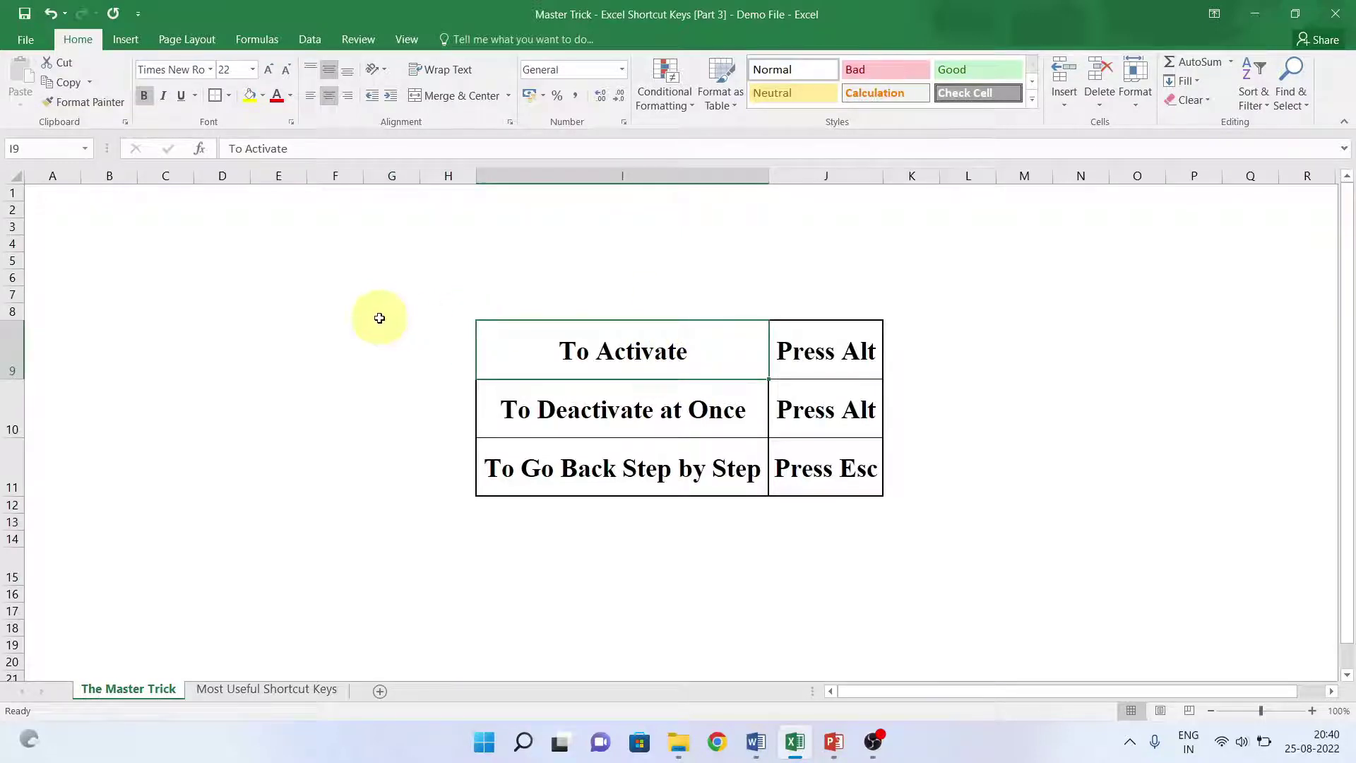
{"action": "key", "text": "alt"}
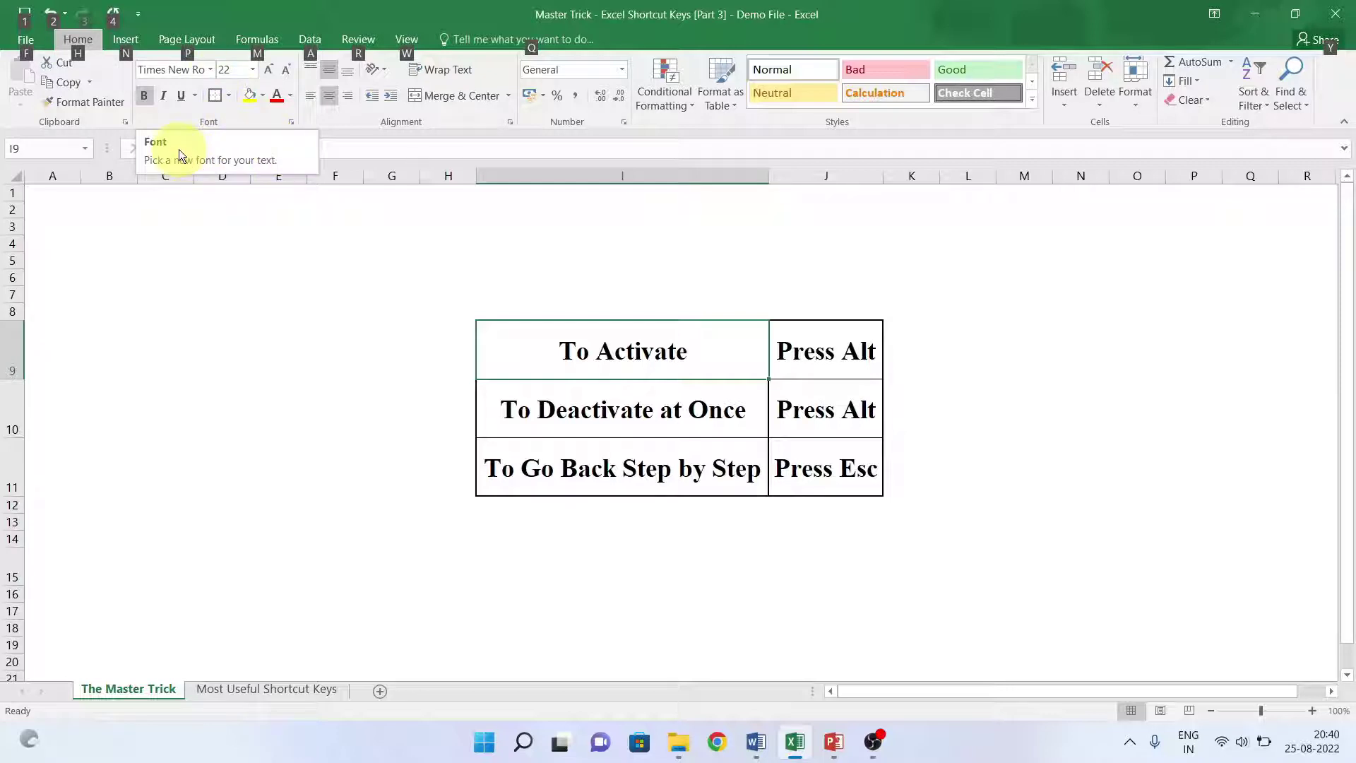
{"action": "key", "text": "h"}
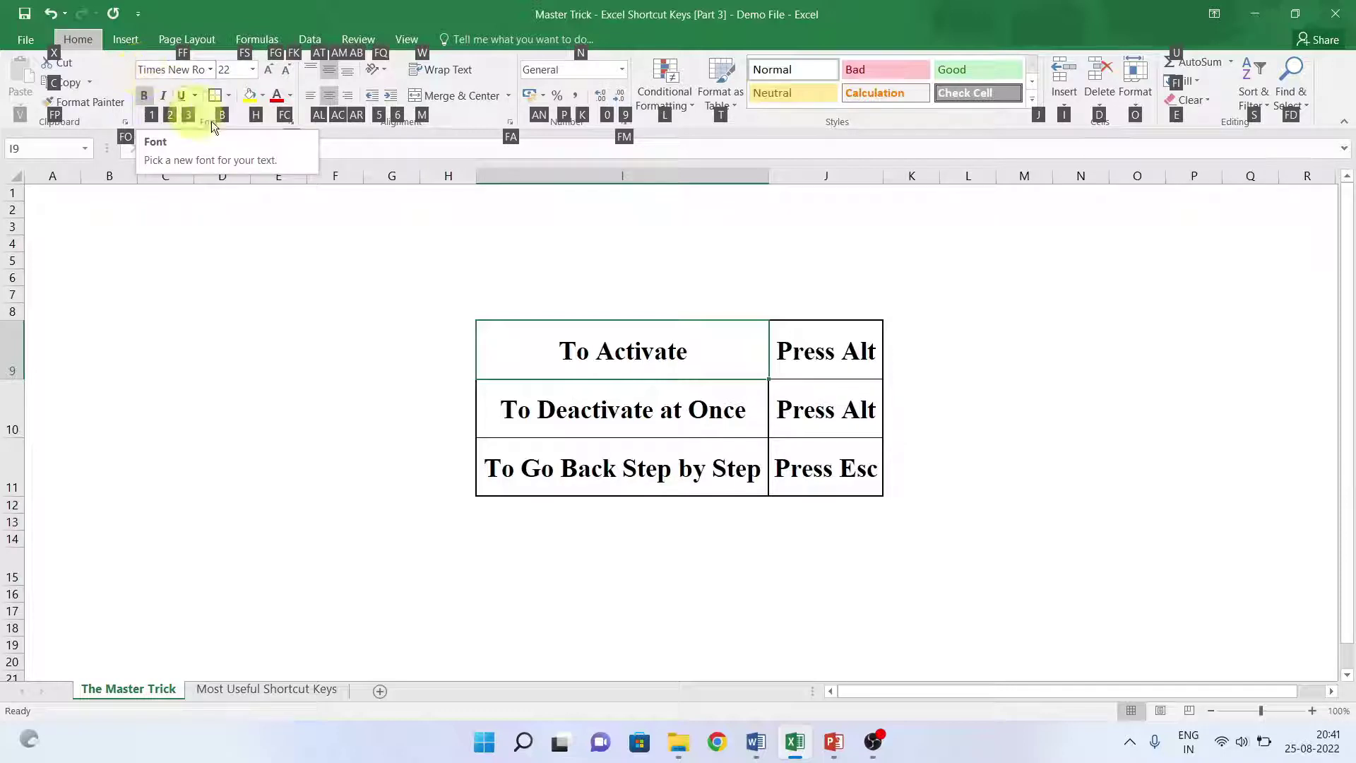
{"action": "key", "text": "f"}
{"action": "key", "text": "f"}
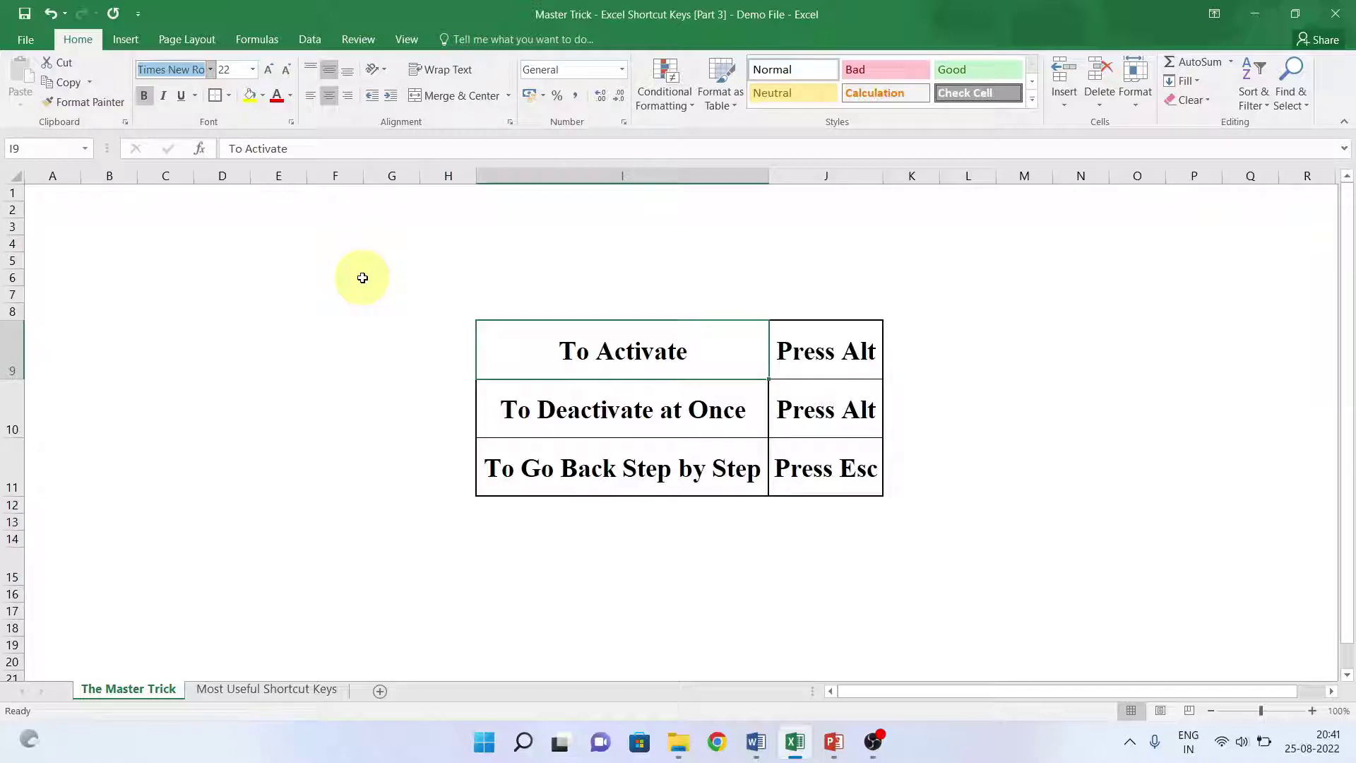
{"action": "type", "text": "Calibri Light"}
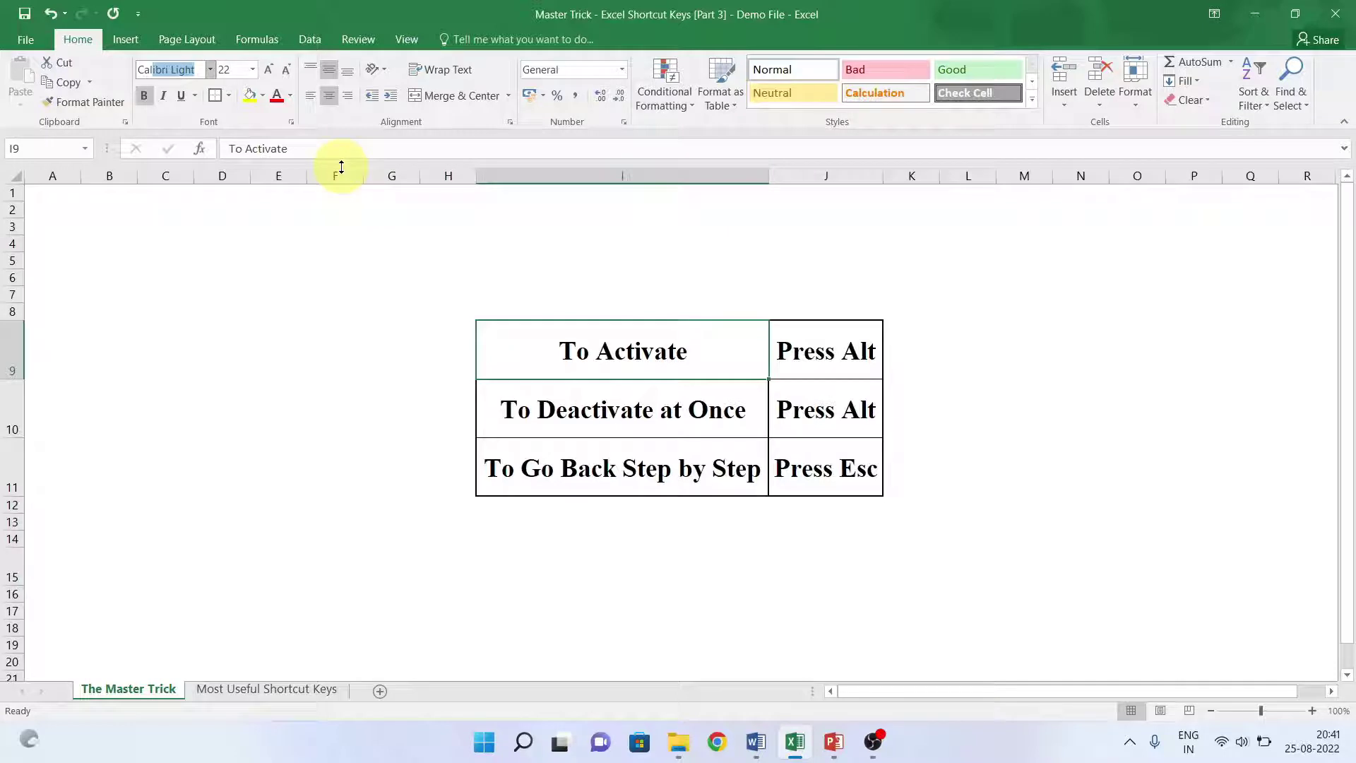
{"action": "key", "text": "Return"}
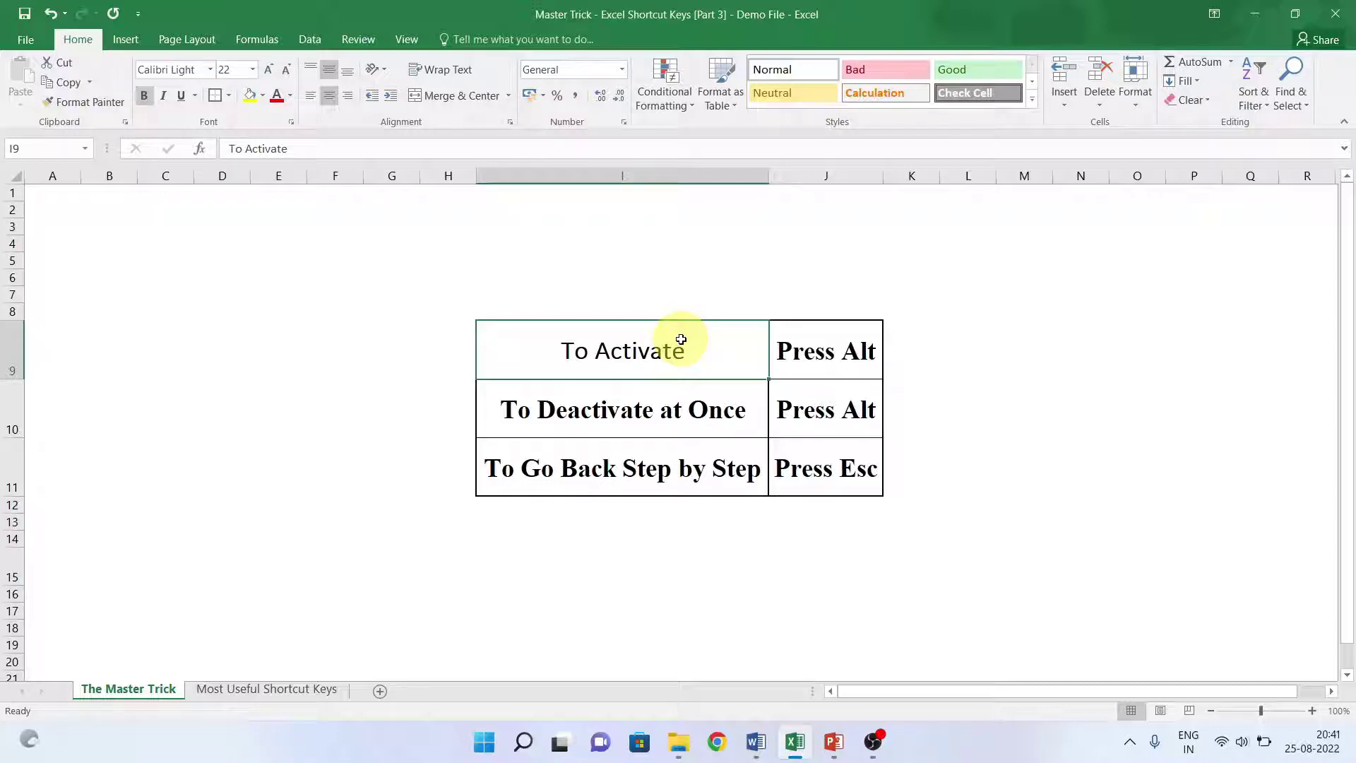
{"action": "key", "text": "ctrl+z"}
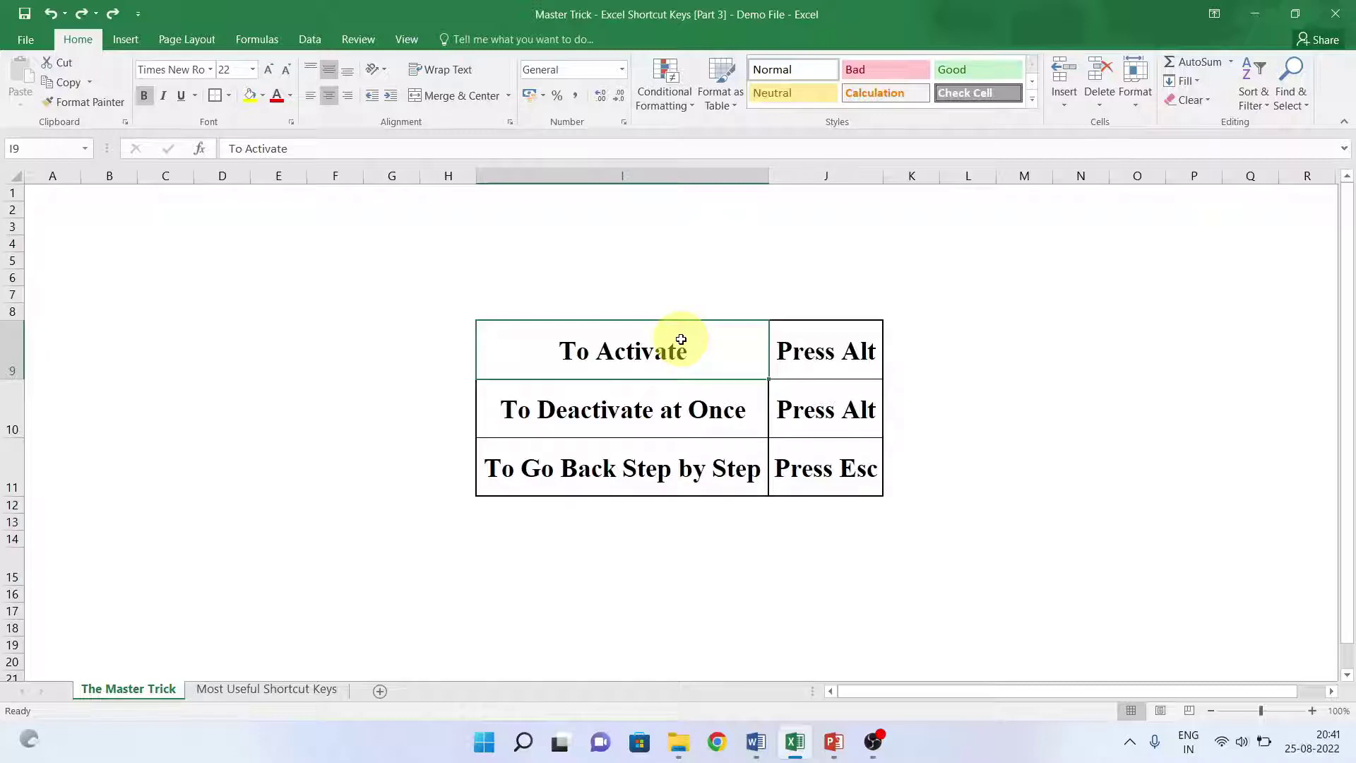
Open the border options for the "To Activate" cell and dismiss them all at once
{"action": "key", "text": "alt"}
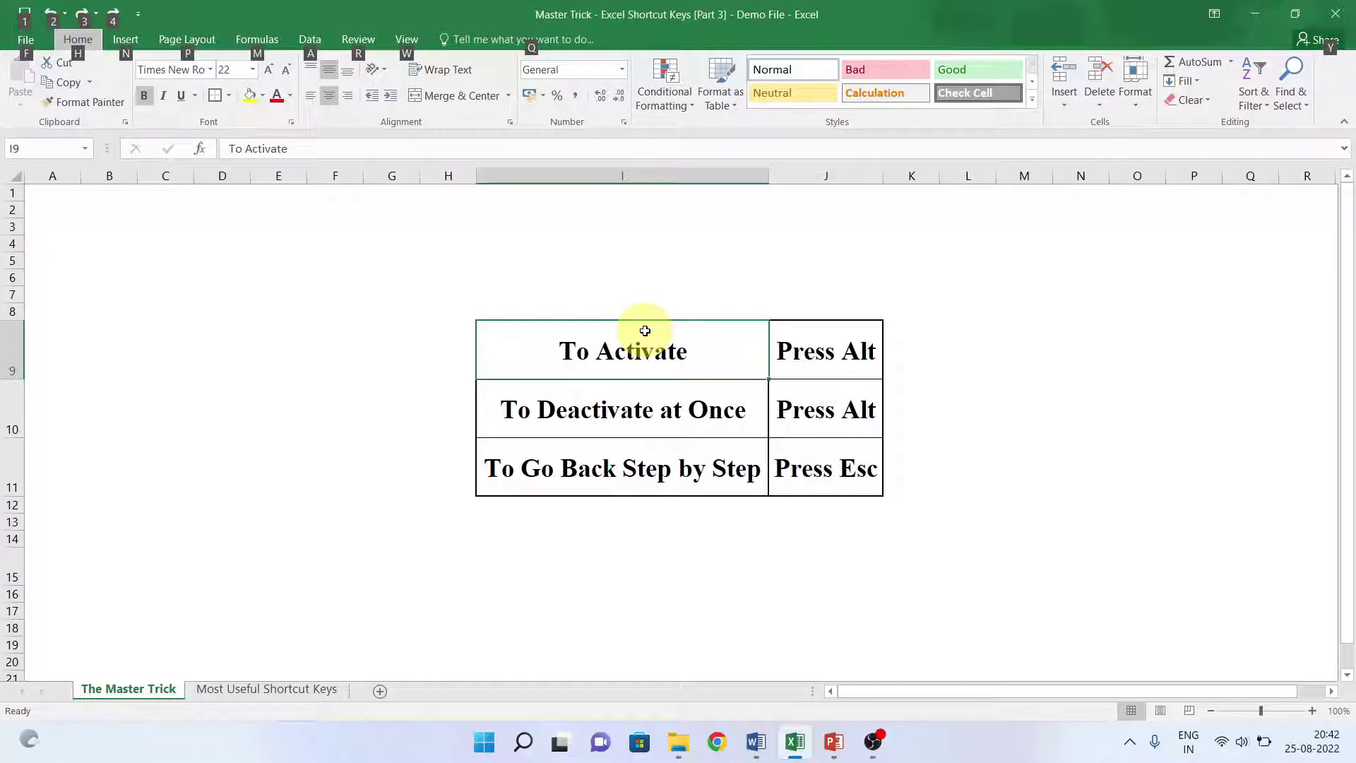
{"action": "key", "text": "h"}
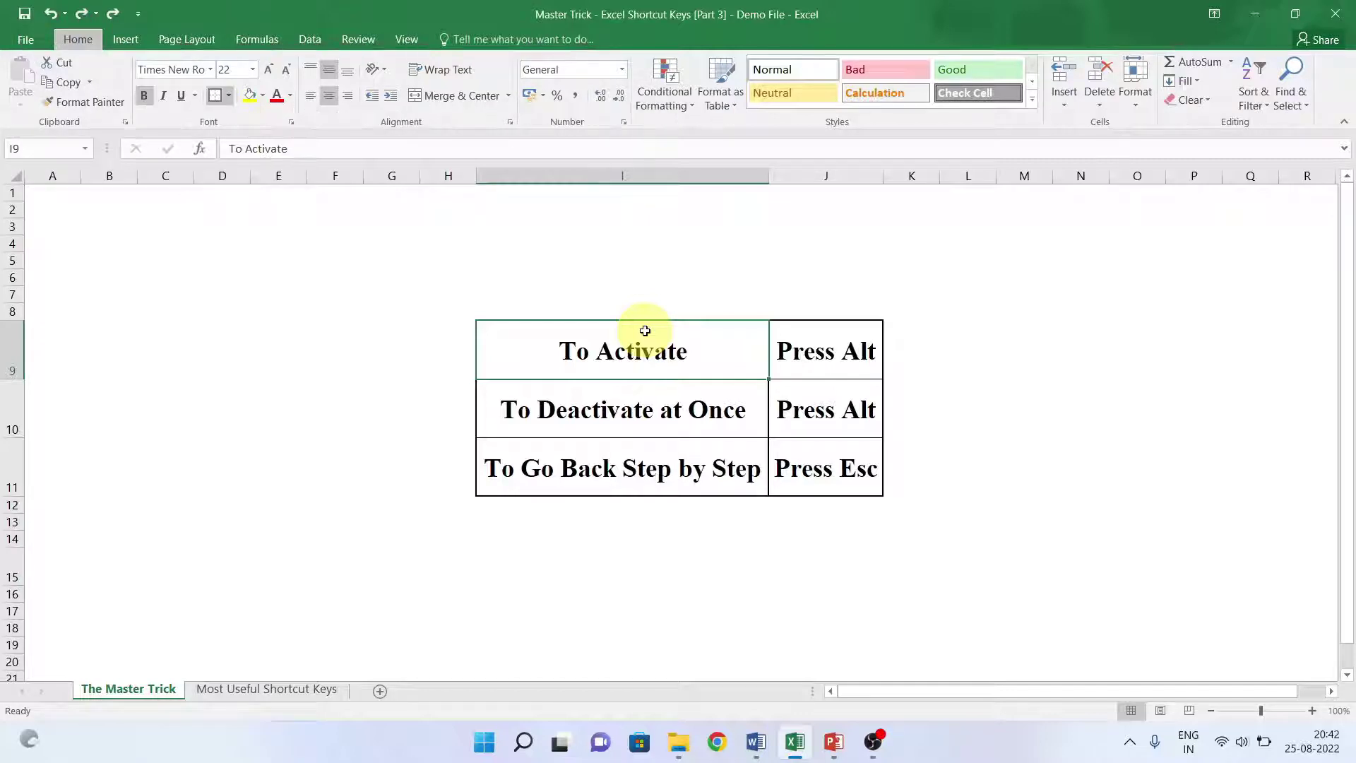
{"action": "key", "text": "b"}
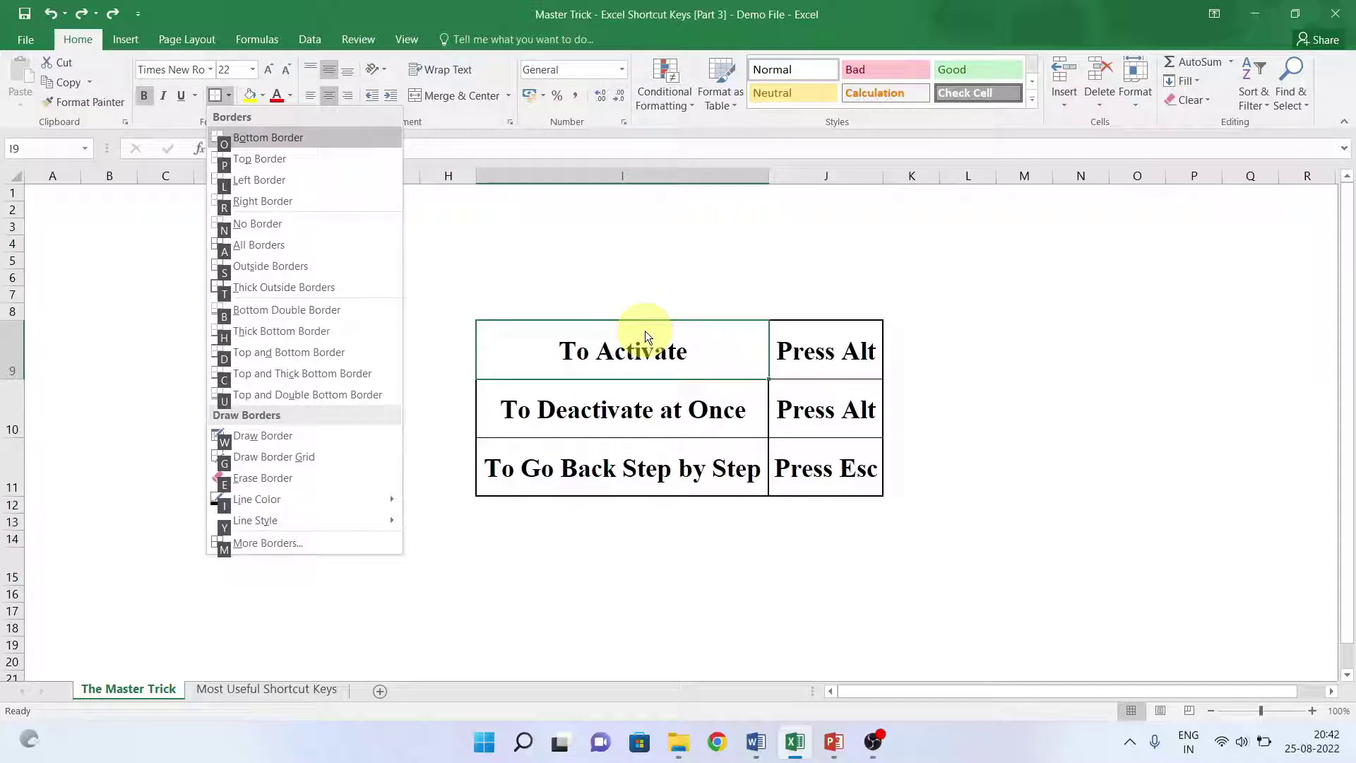
{"action": "key", "text": "alt"}
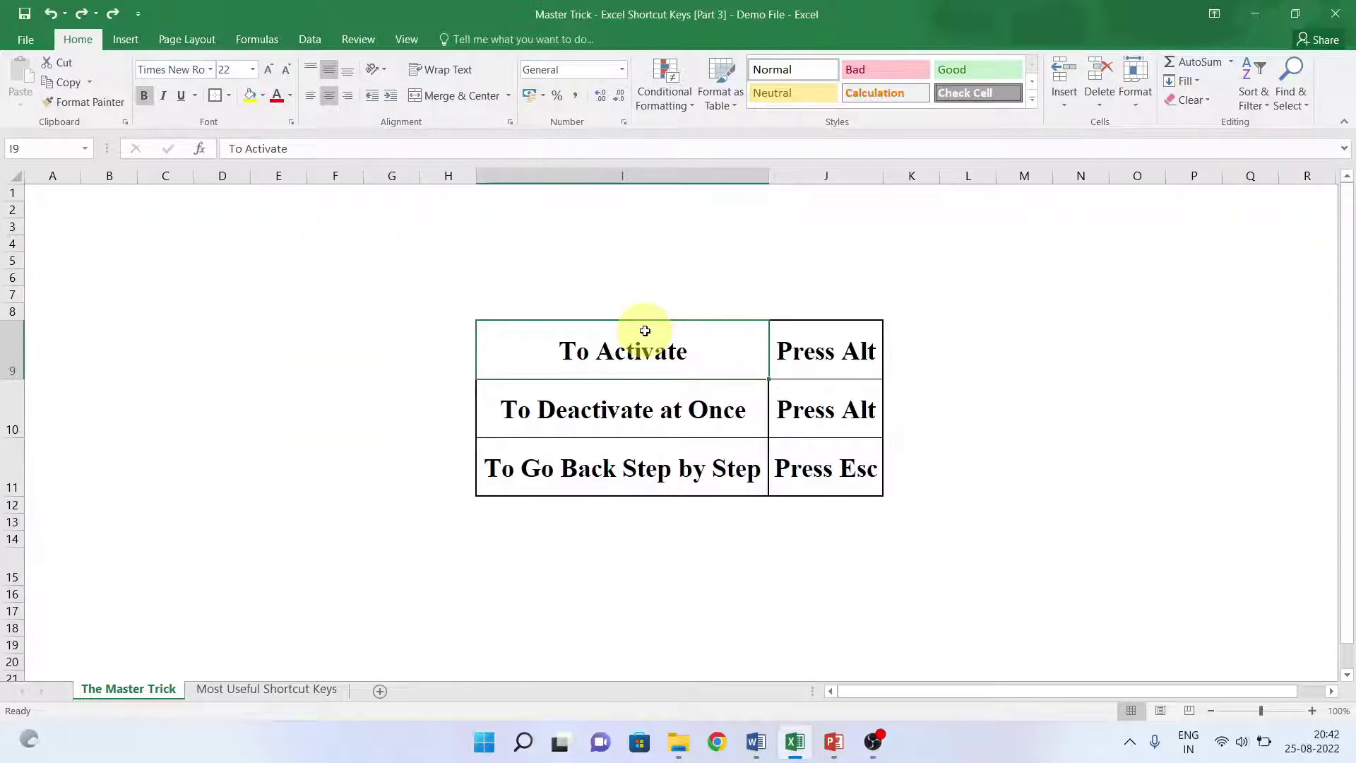
Reopen the border options for the "To Activate" cell and back out of them one level at a time
{"action": "key", "text": "alt"}
{"action": "key", "text": "h"}
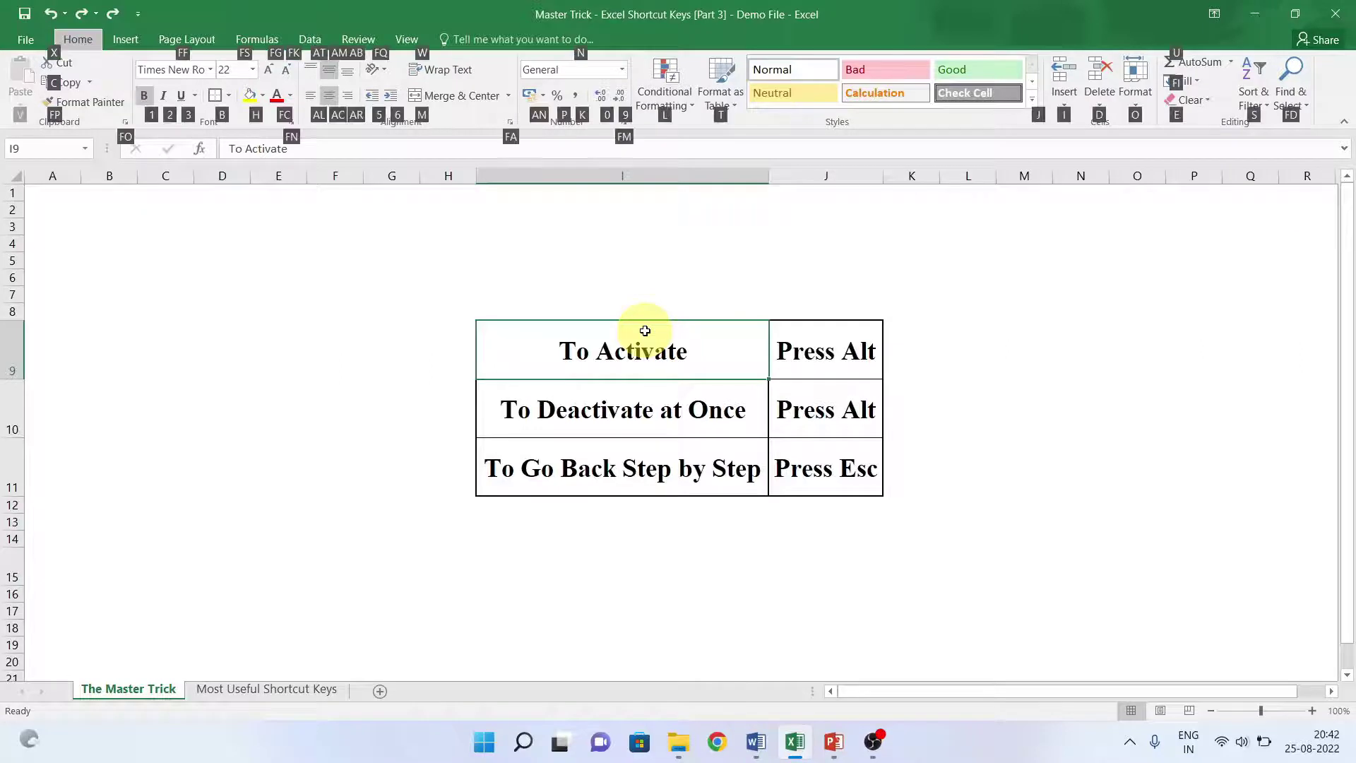
{"action": "key", "text": "b"}
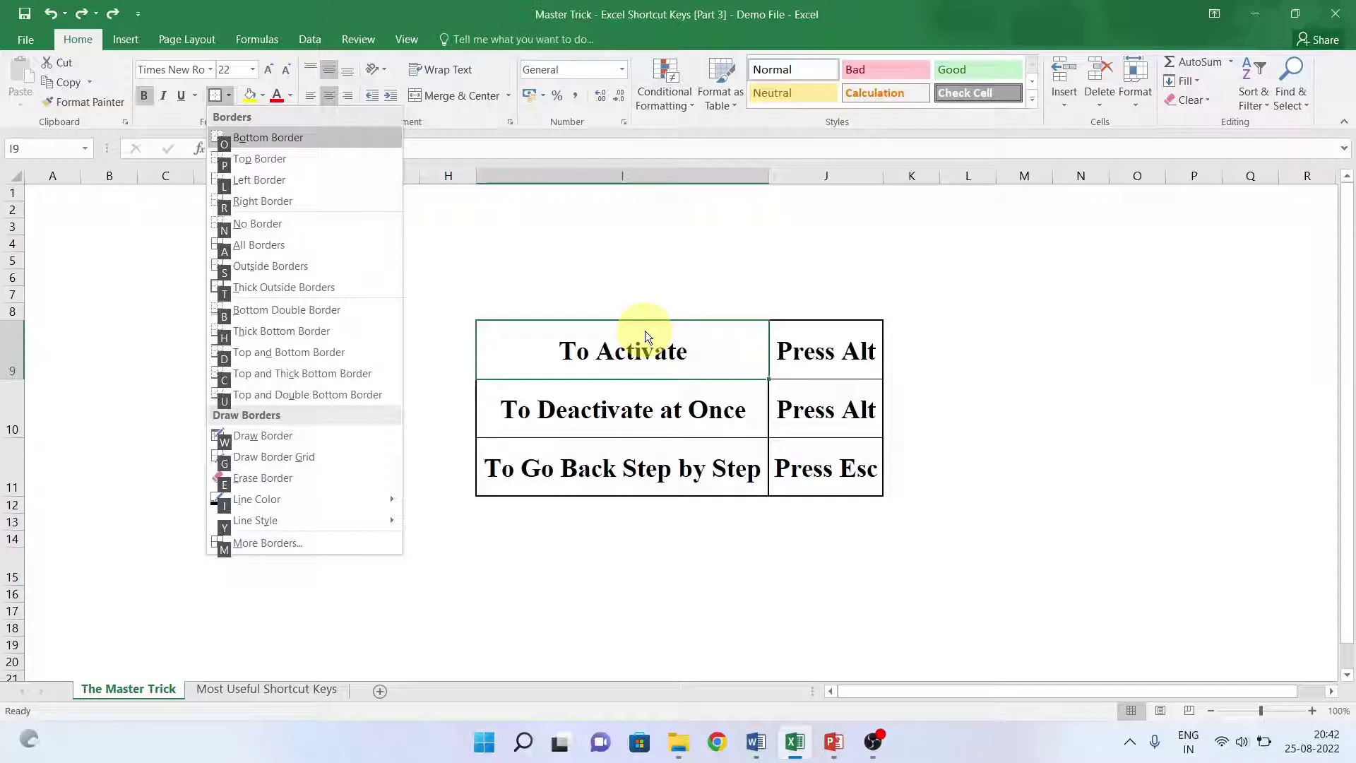
{"action": "key", "text": "Escape"}
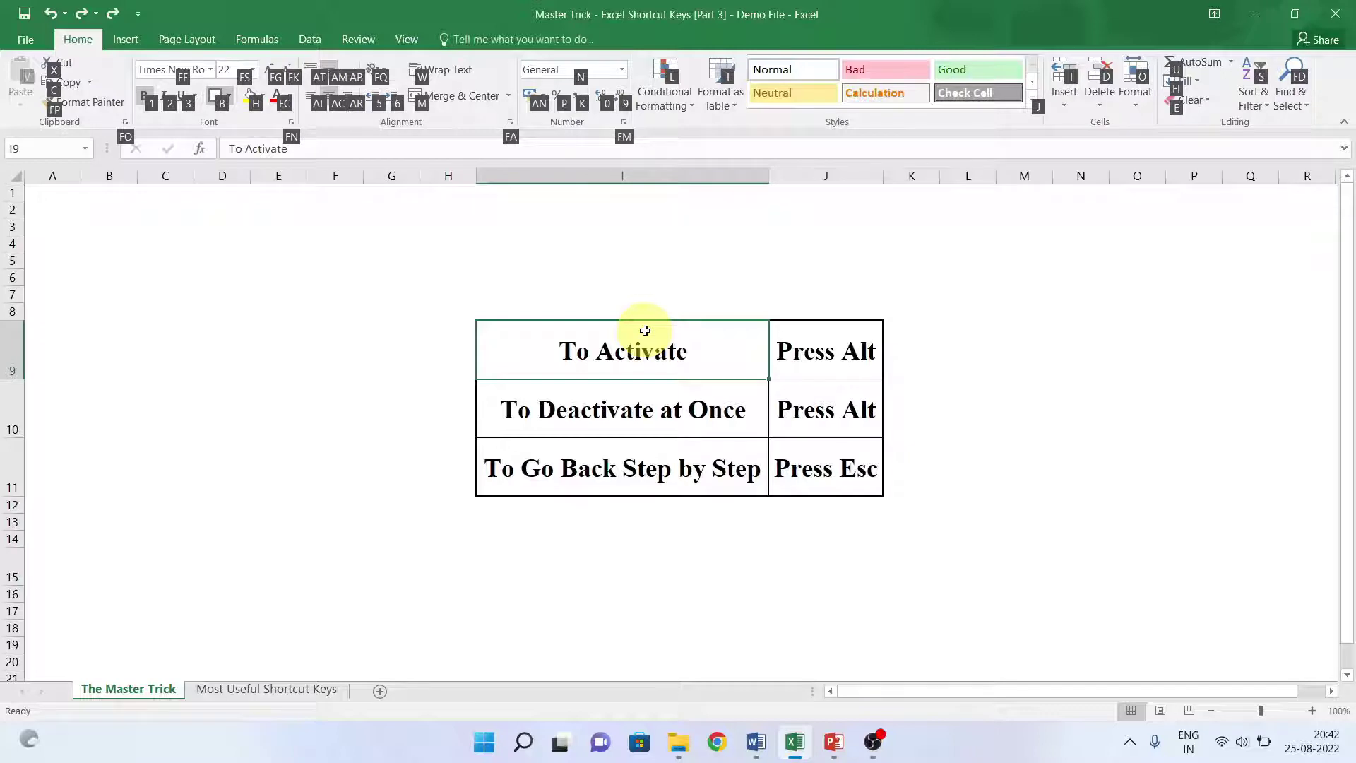
{"action": "key", "text": "Escape"}
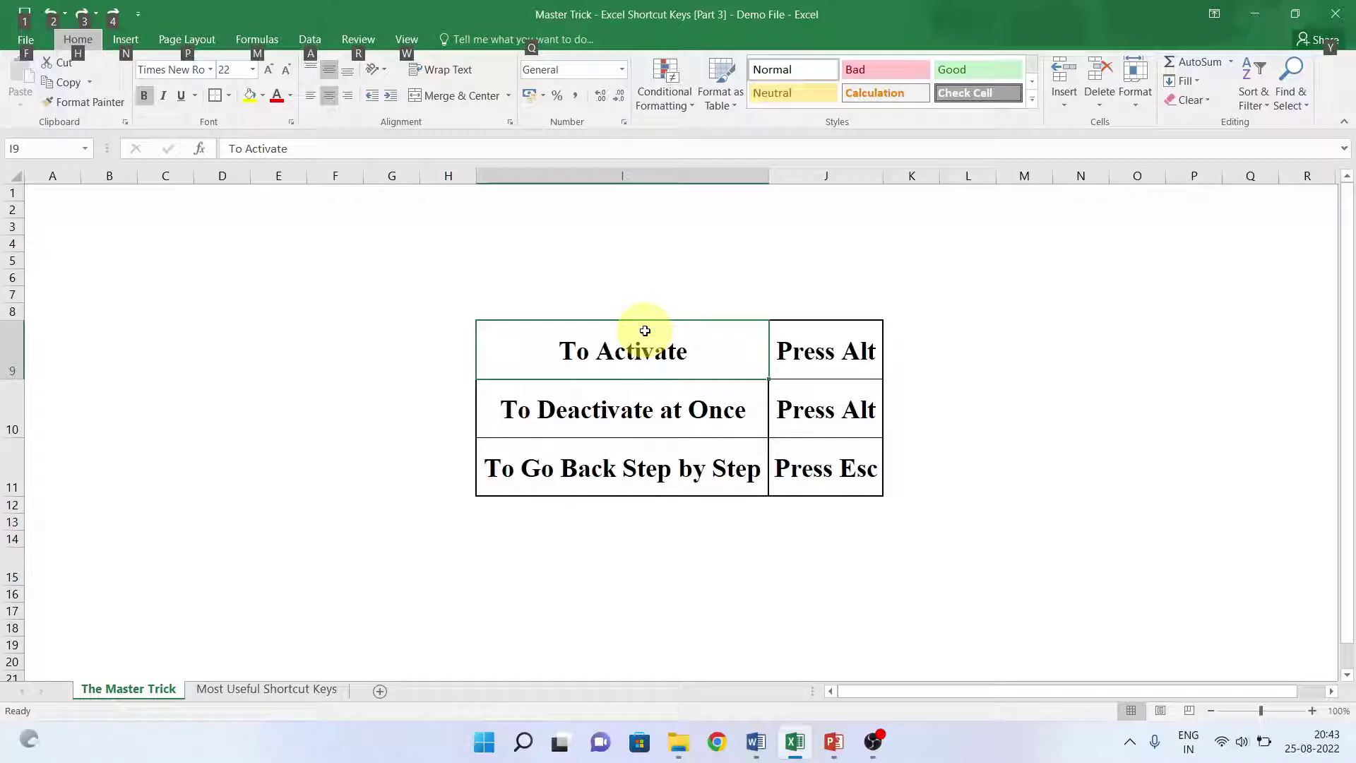
{"action": "key", "text": "alt"}
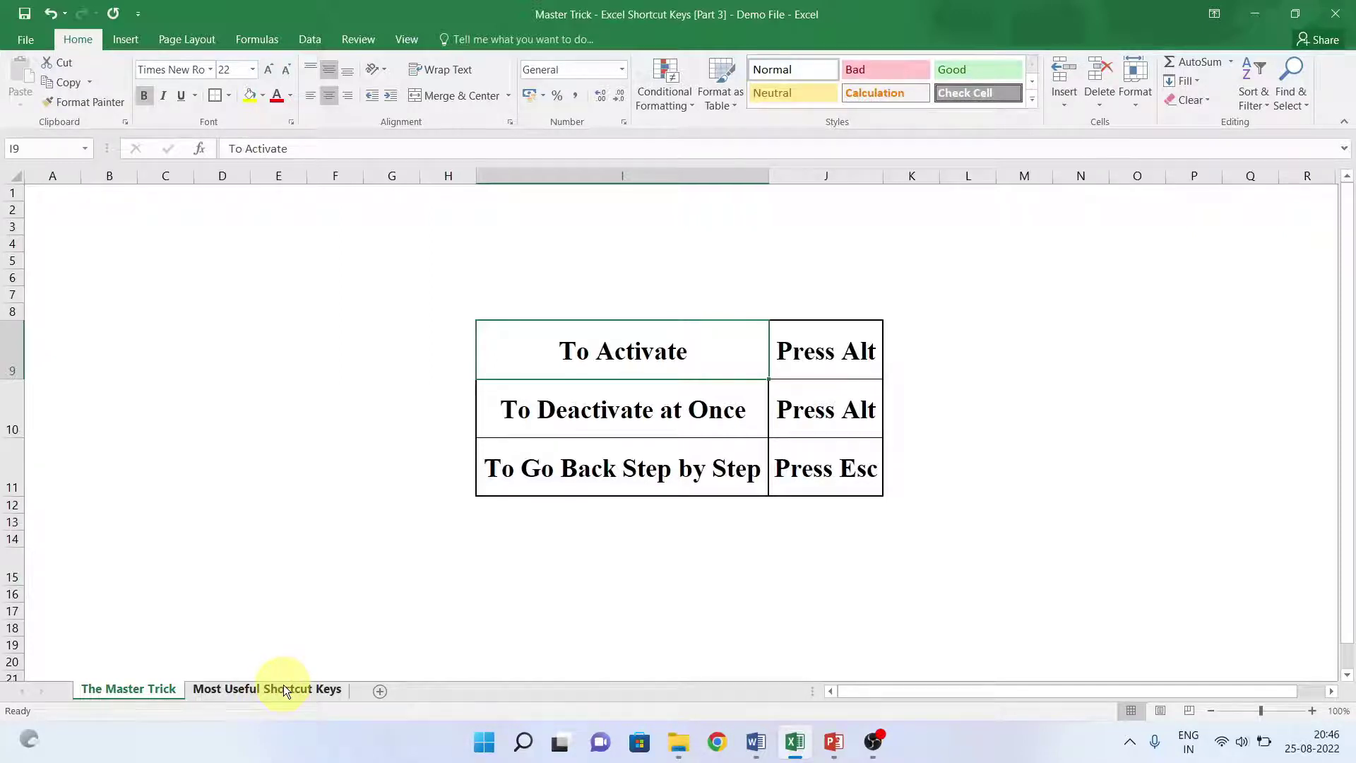
Go to the Most Useful Shortcut Keys sheet and review the "Share A File" entry and its shortcut in row 3
{"action": "key", "text": "ctrl+Page_Down"}
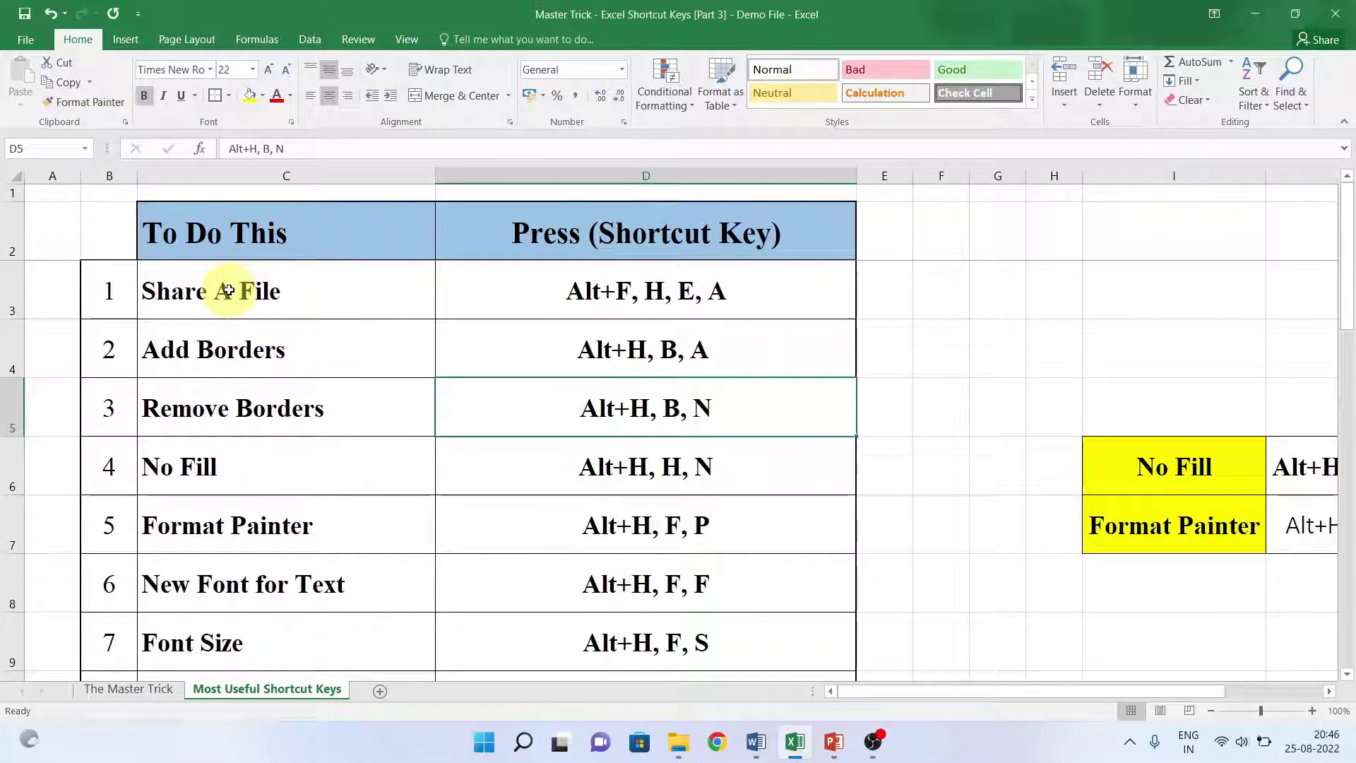
{"action": "left_click", "coordinate": [216, 240]}
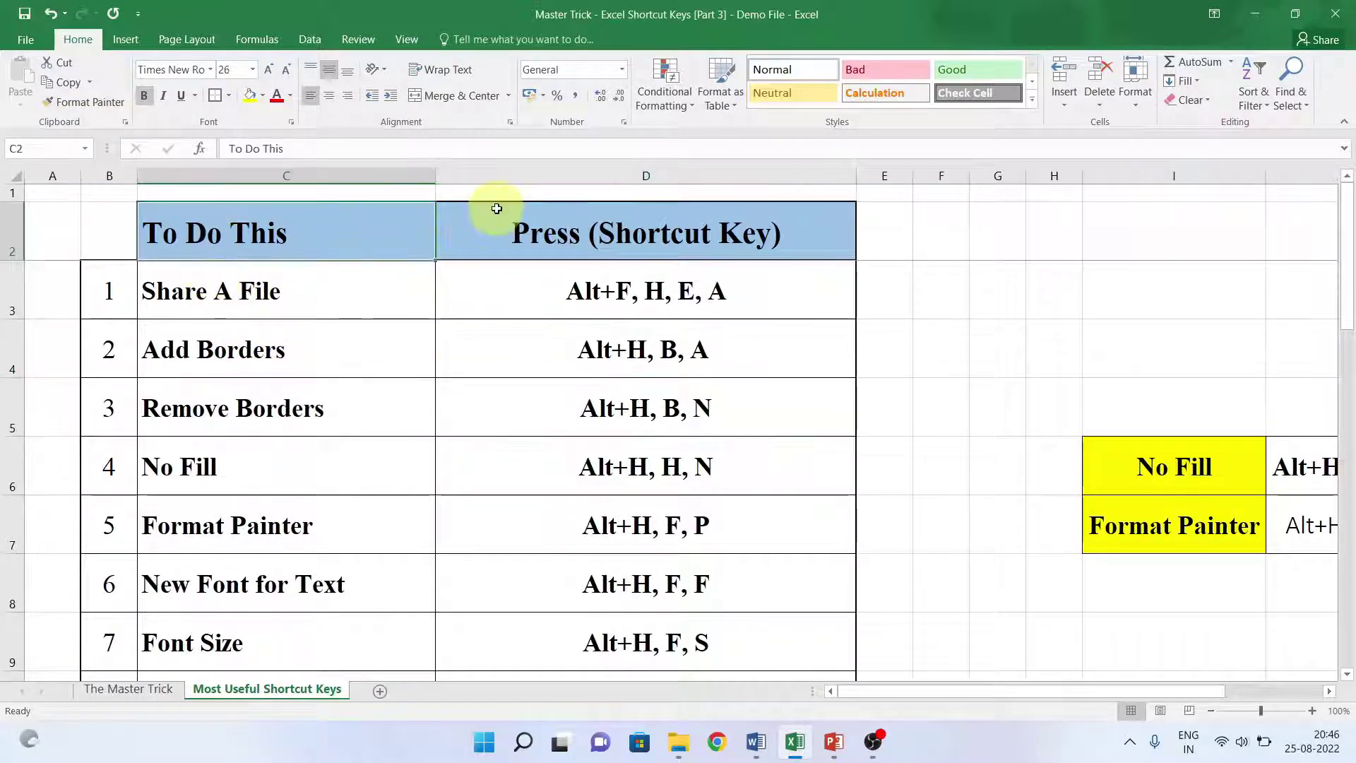
{"action": "key", "text": "Down"}
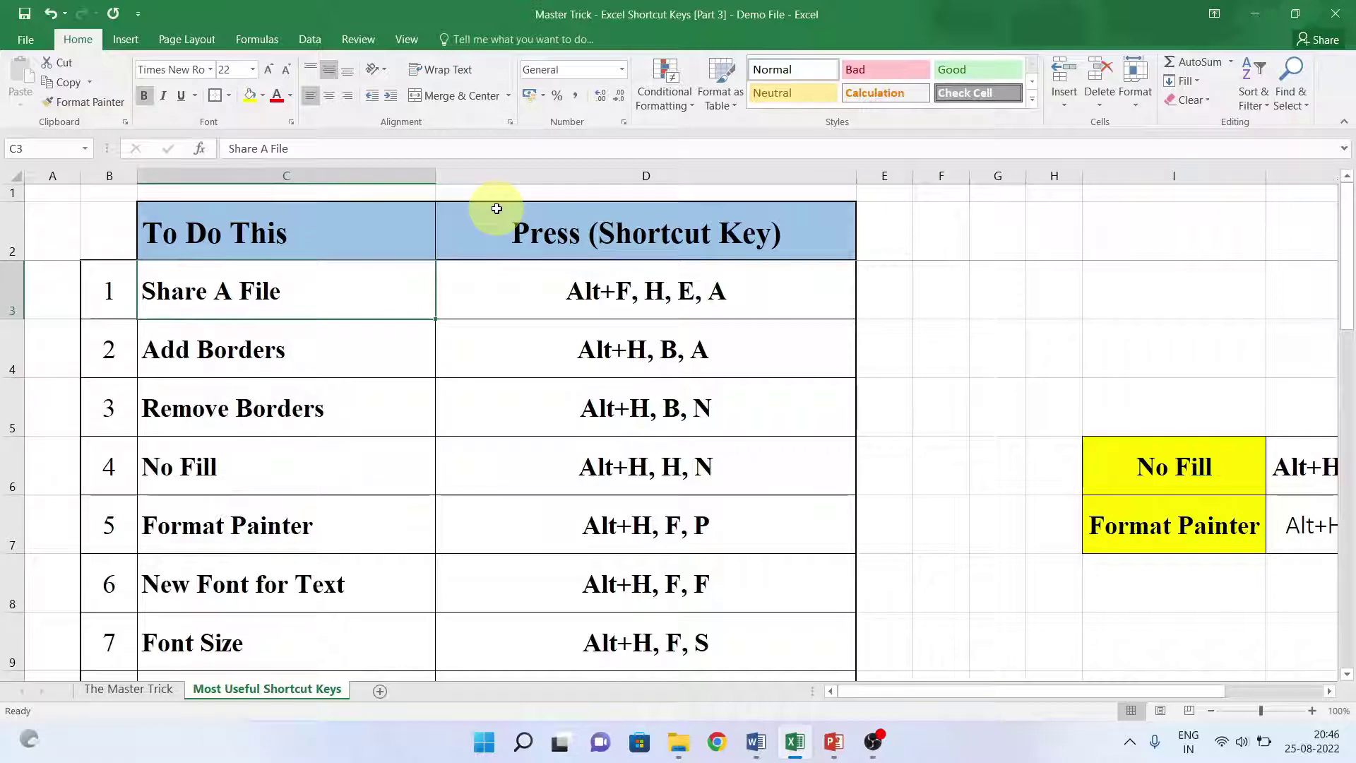
{"action": "key", "text": "Left"}
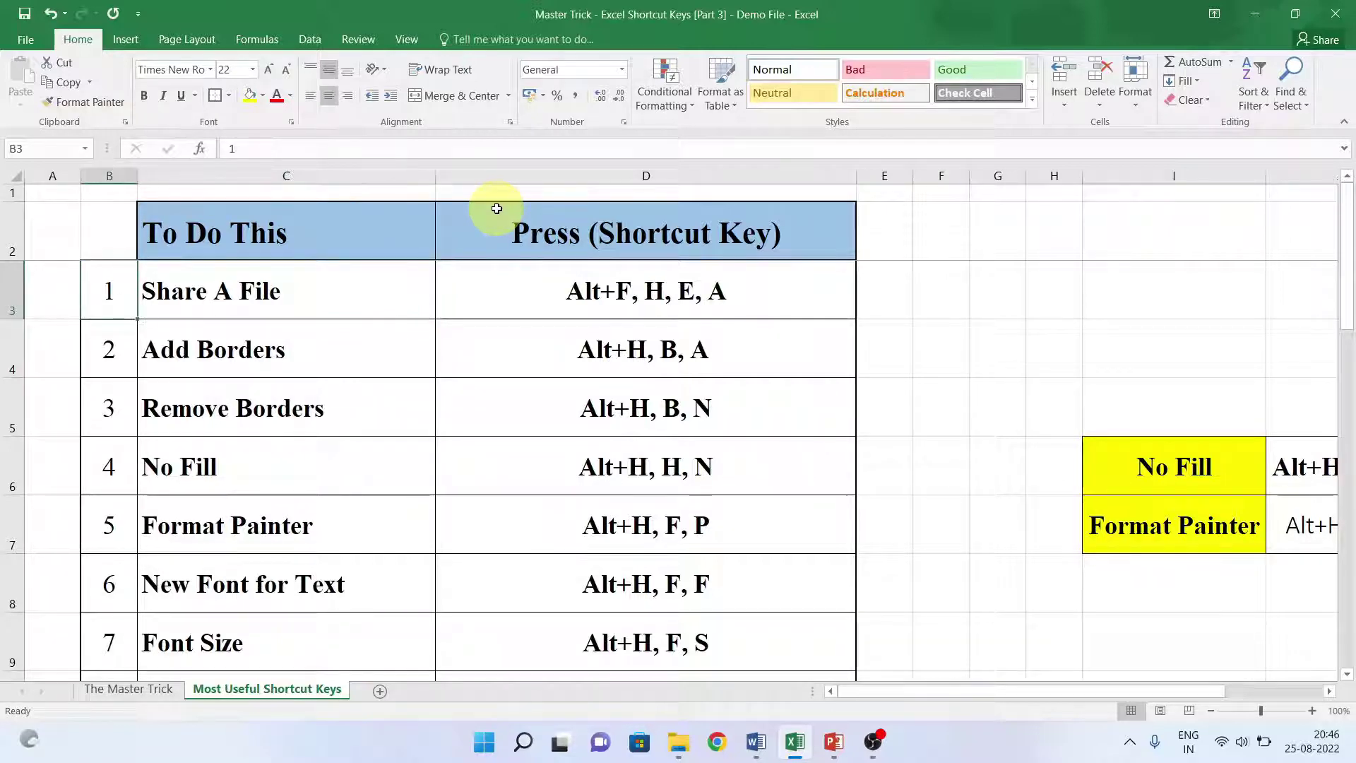
{"action": "key", "text": "Right"}
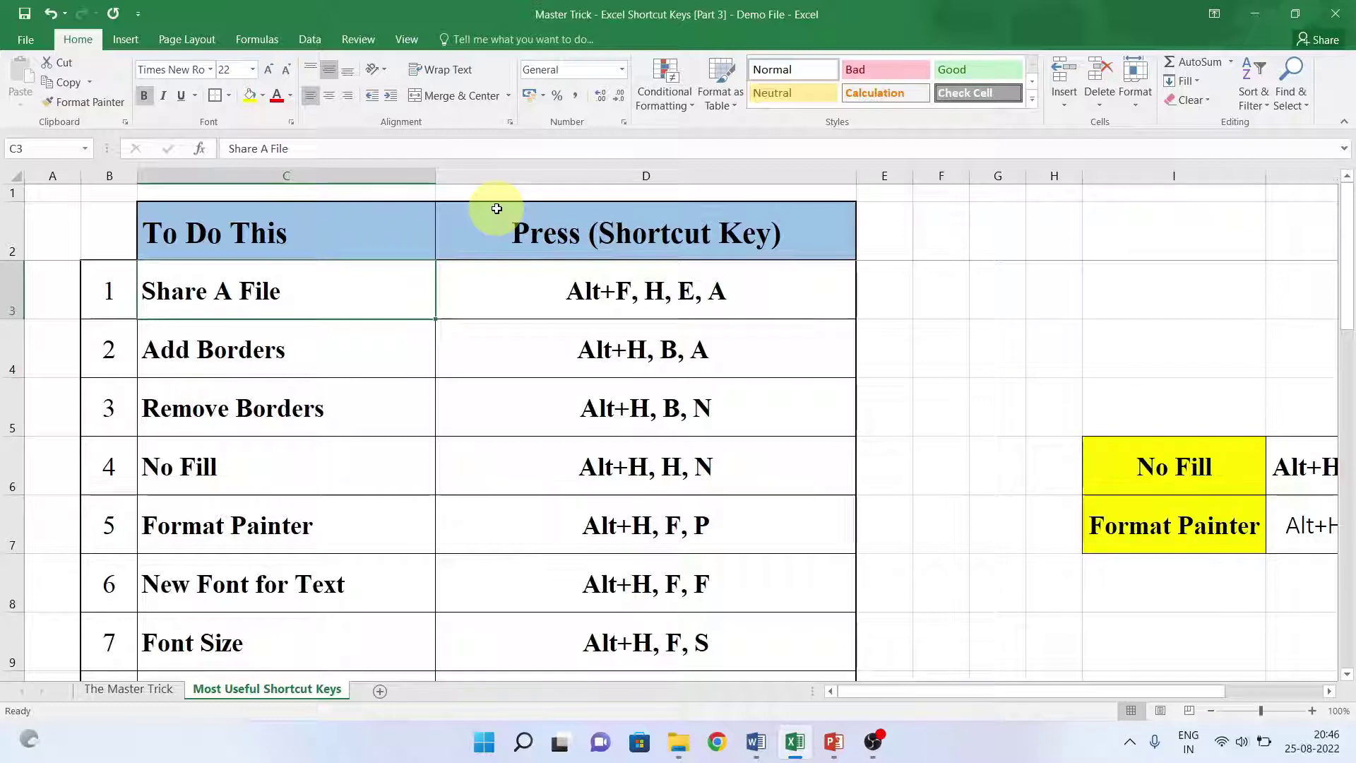
{"action": "key", "text": "Right"}
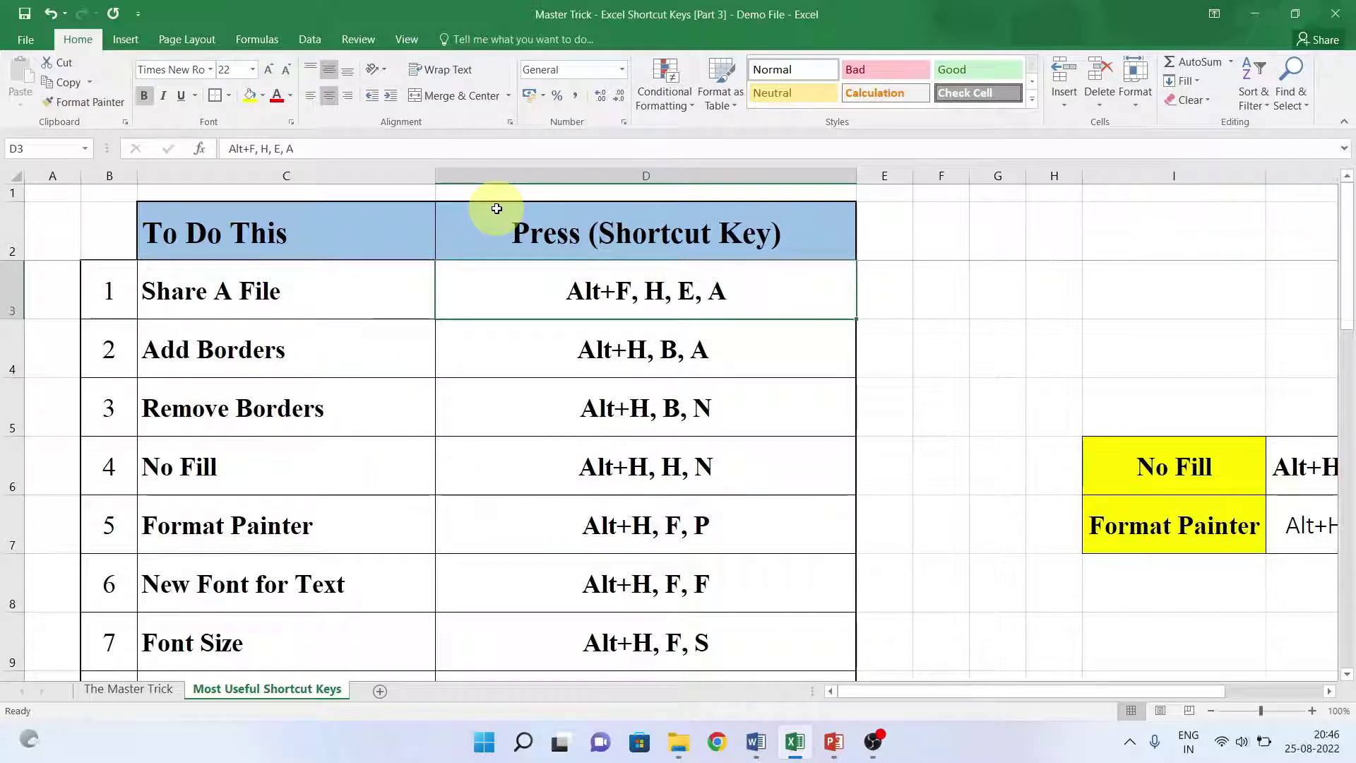
Try to share the workbook by email as an attachment
{"action": "key", "text": "alt"}
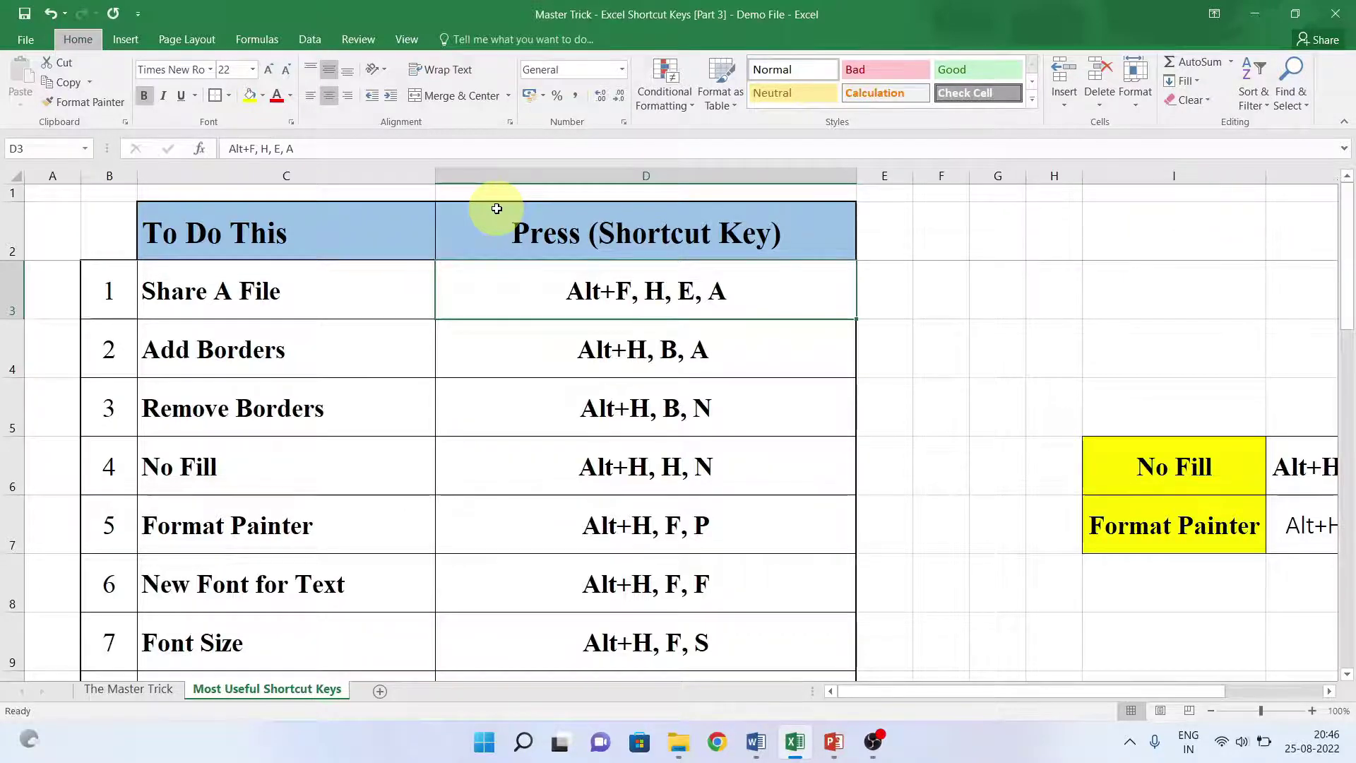
{"action": "key", "text": "f"}
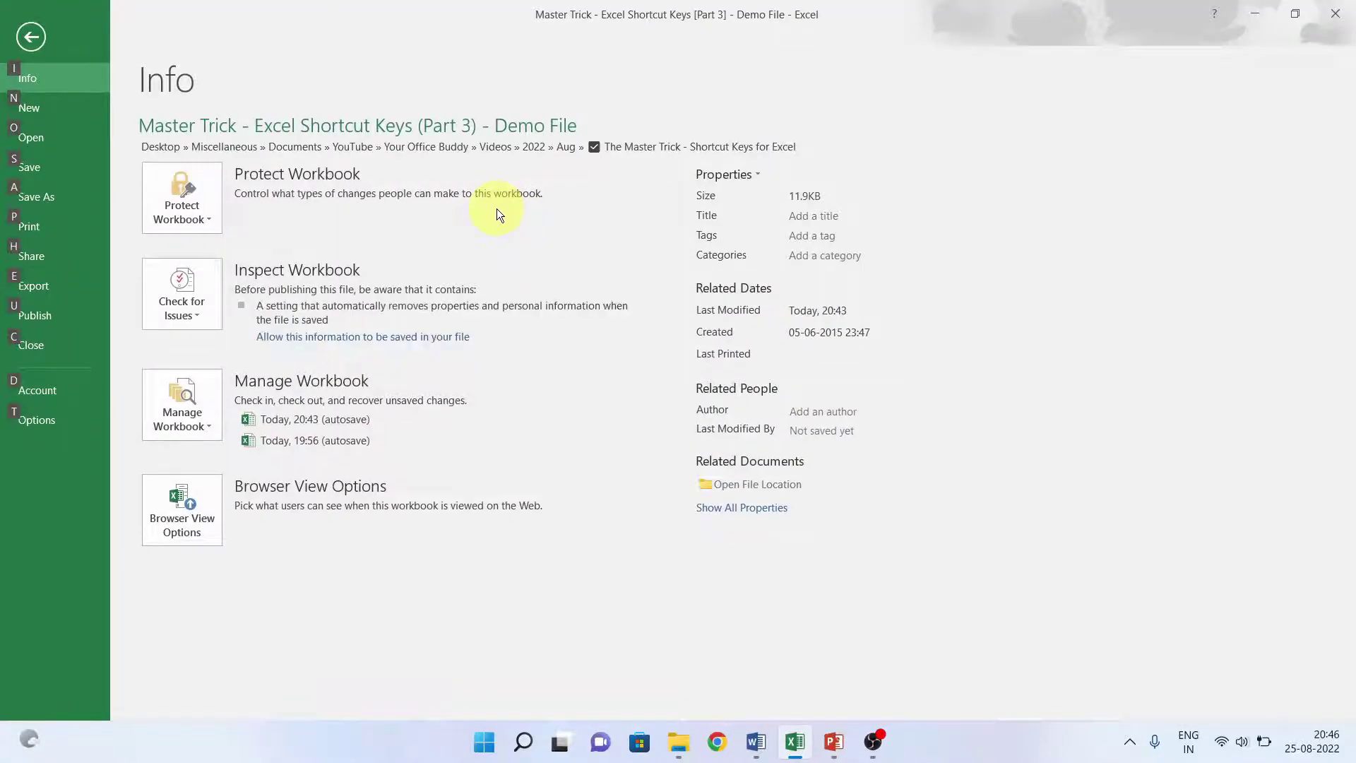
{"action": "key", "text": "h"}
{"action": "key", "text": "e"}
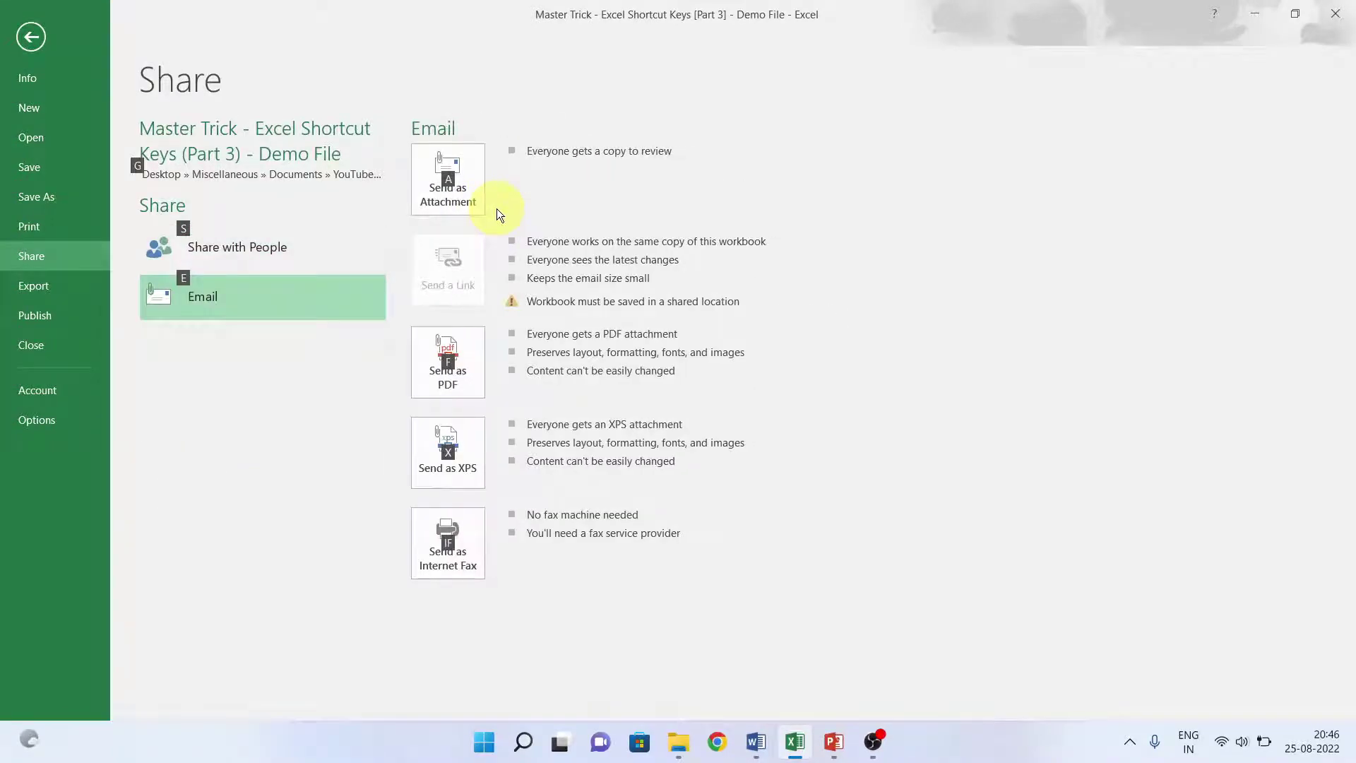
{"action": "key", "text": "a"}
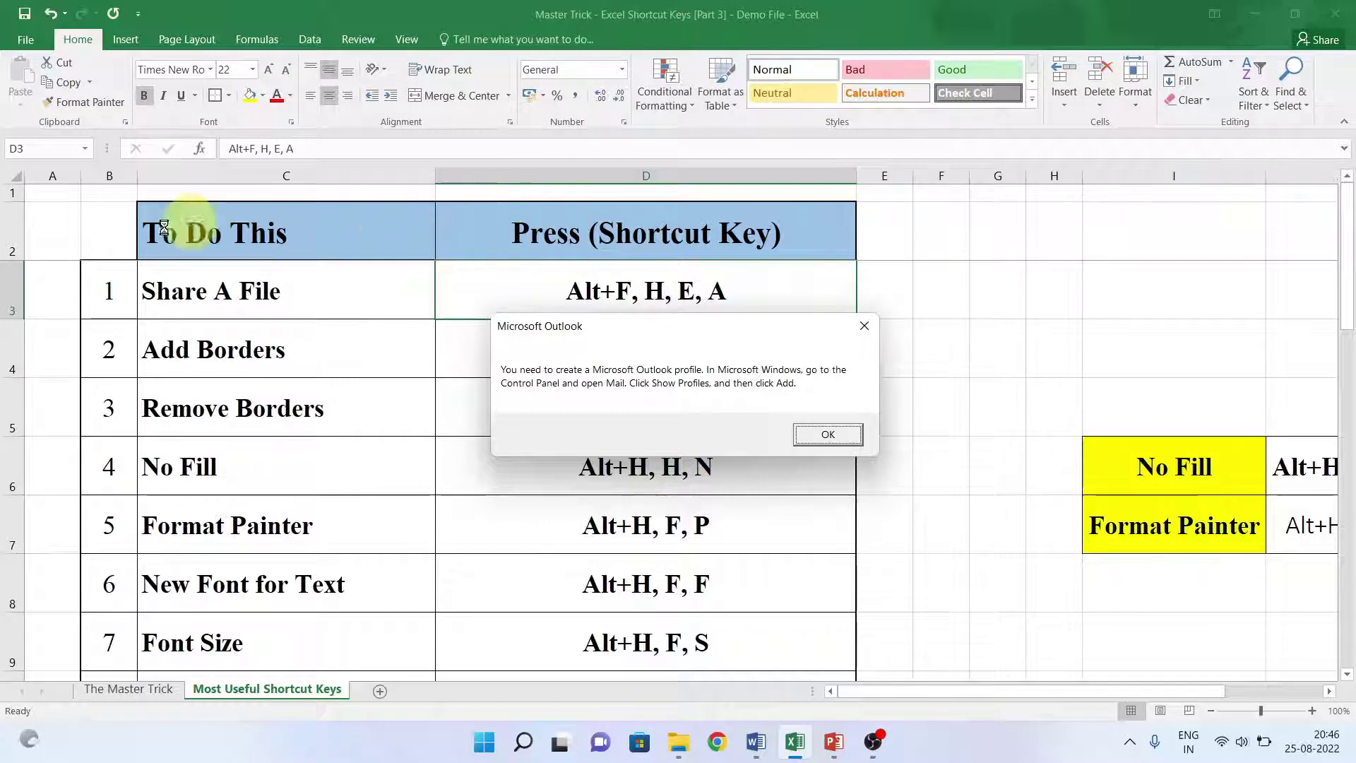
{"action": "left_click", "coordinate": [863, 329]}
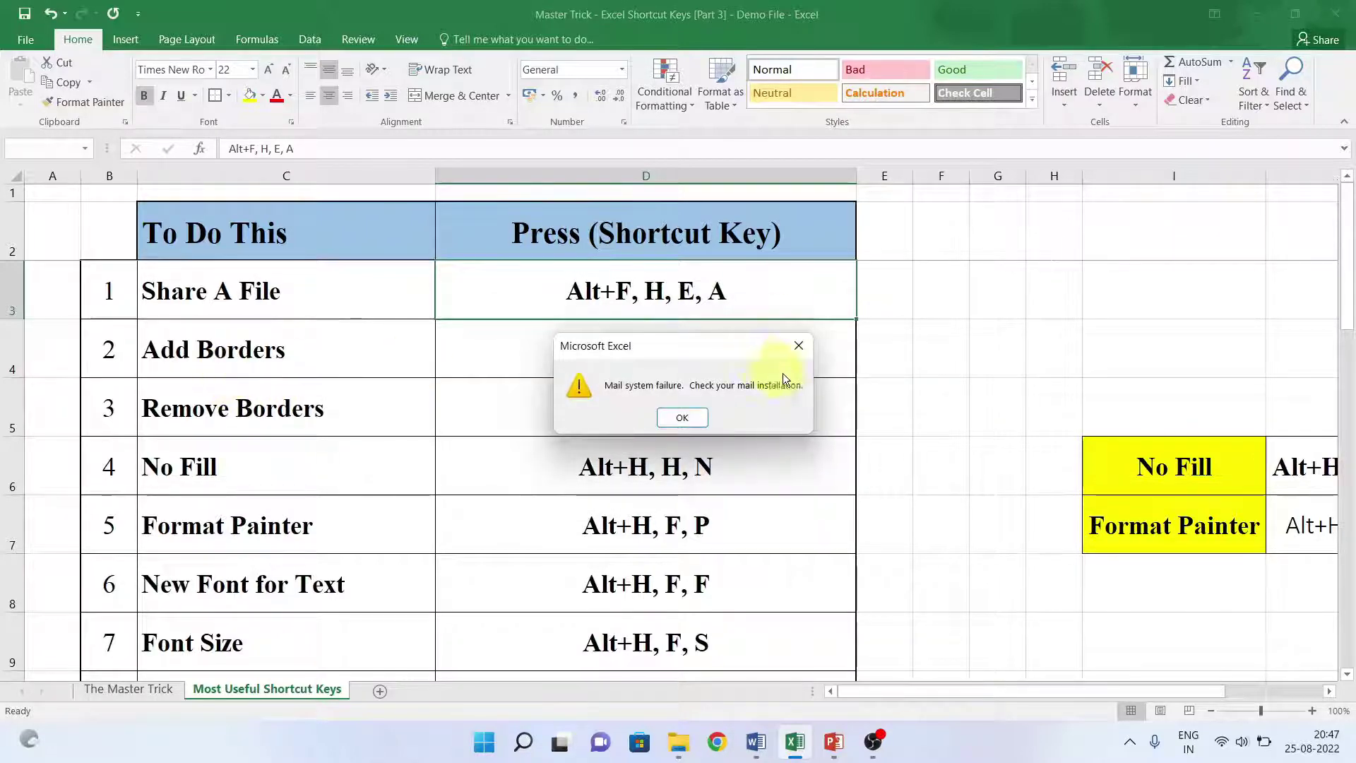
{"action": "left_click", "coordinate": [687, 415]}
Review the "Add Borders" entry and its shortcut in row 4 of the shortcut table
{"action": "left_click", "coordinate": [214, 359]}
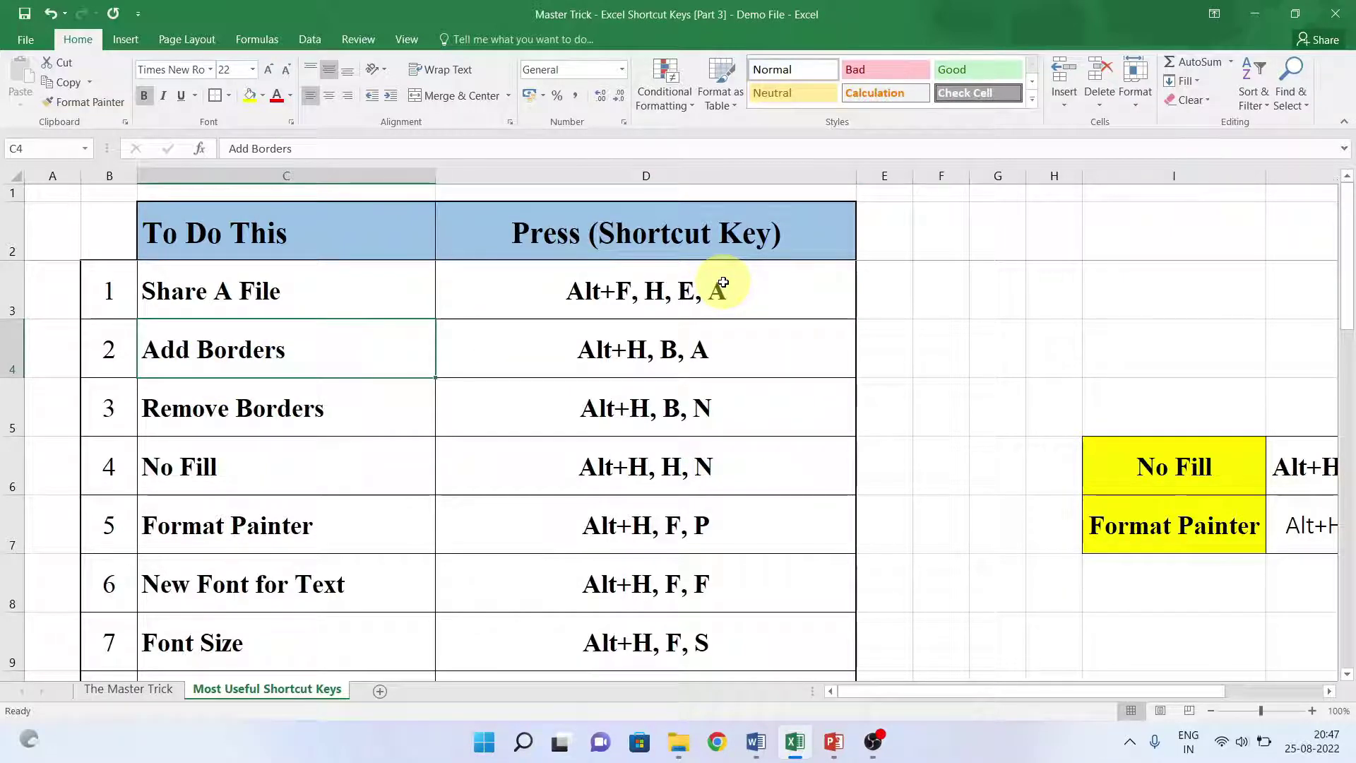
{"action": "key", "text": "Left"}
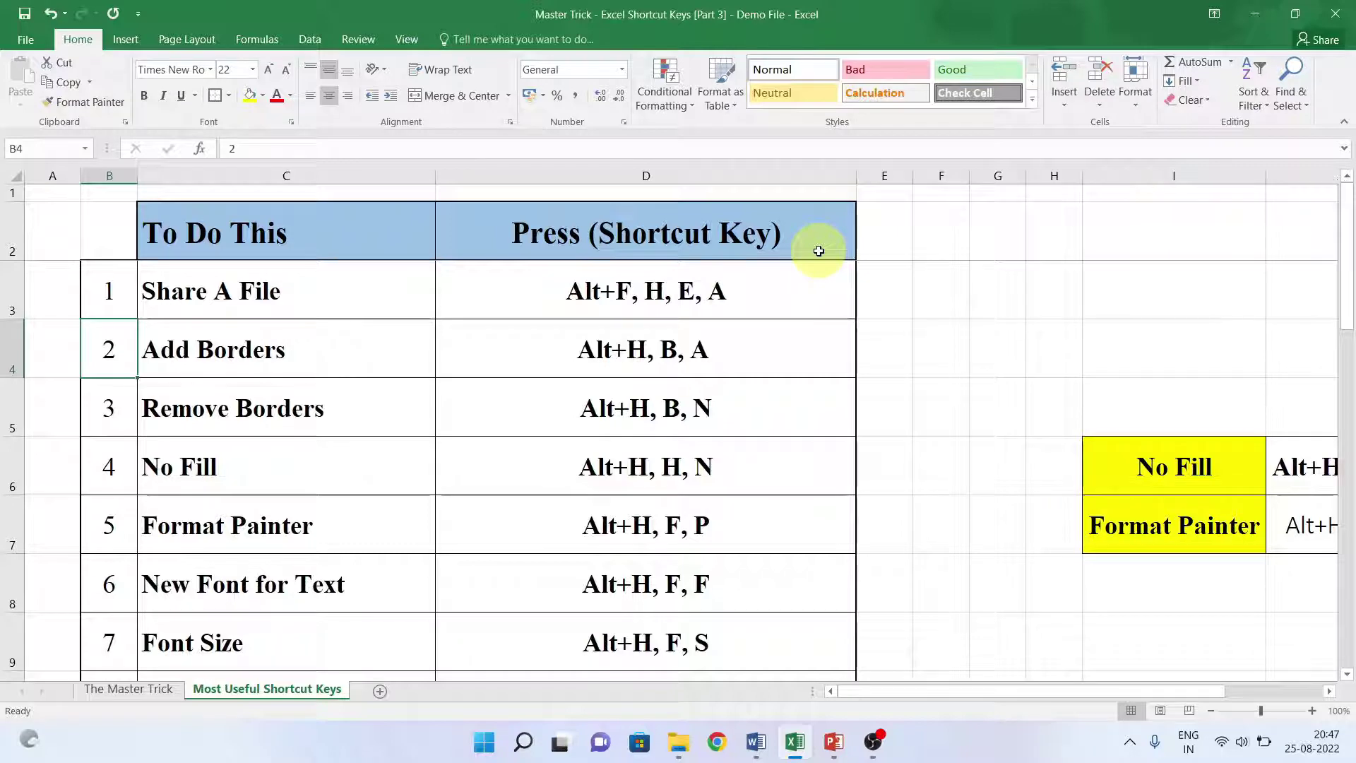
{"action": "key", "text": "Right"}
{"action": "key", "text": "Right"}
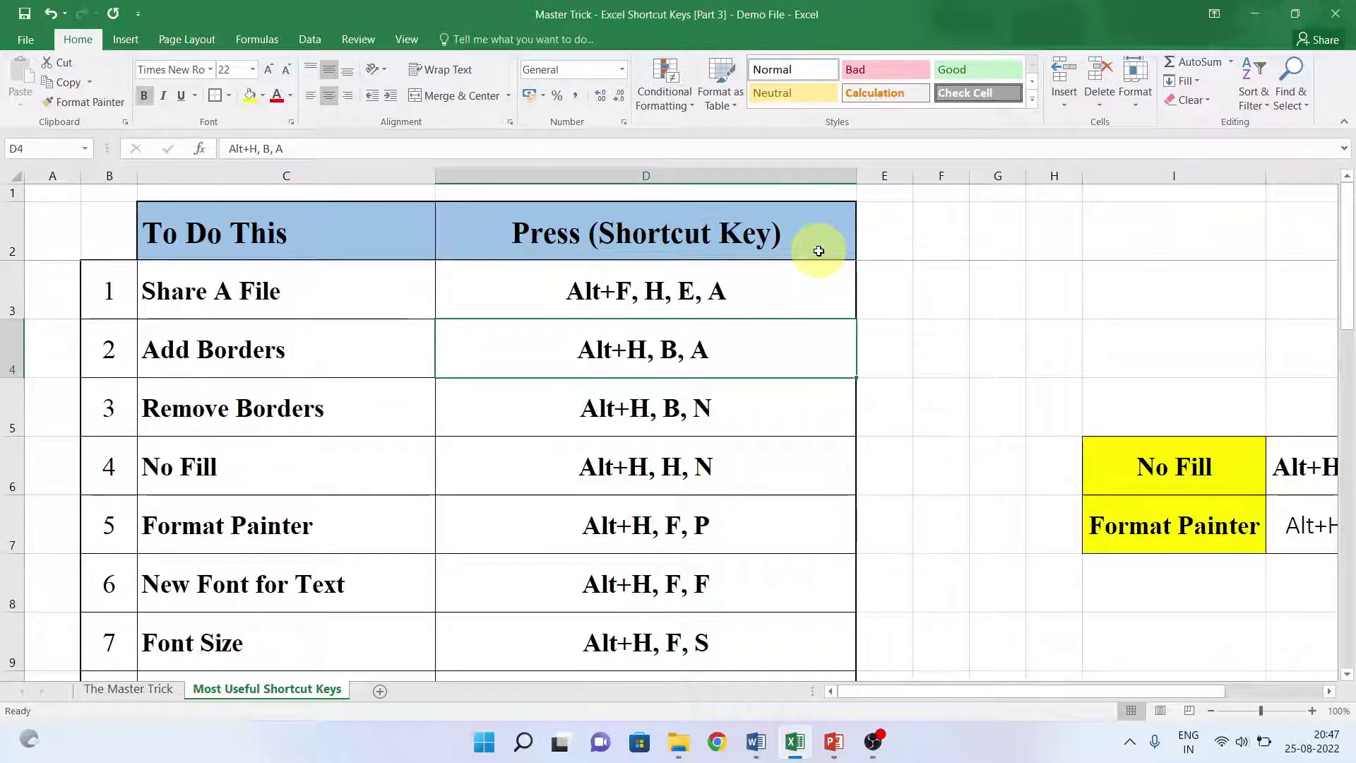
Apply All Borders to the empty cell I4 and move the selection to G4
{"action": "key", "text": "Right"}
{"action": "key", "text": "Right"}
{"action": "key", "text": "Right"}
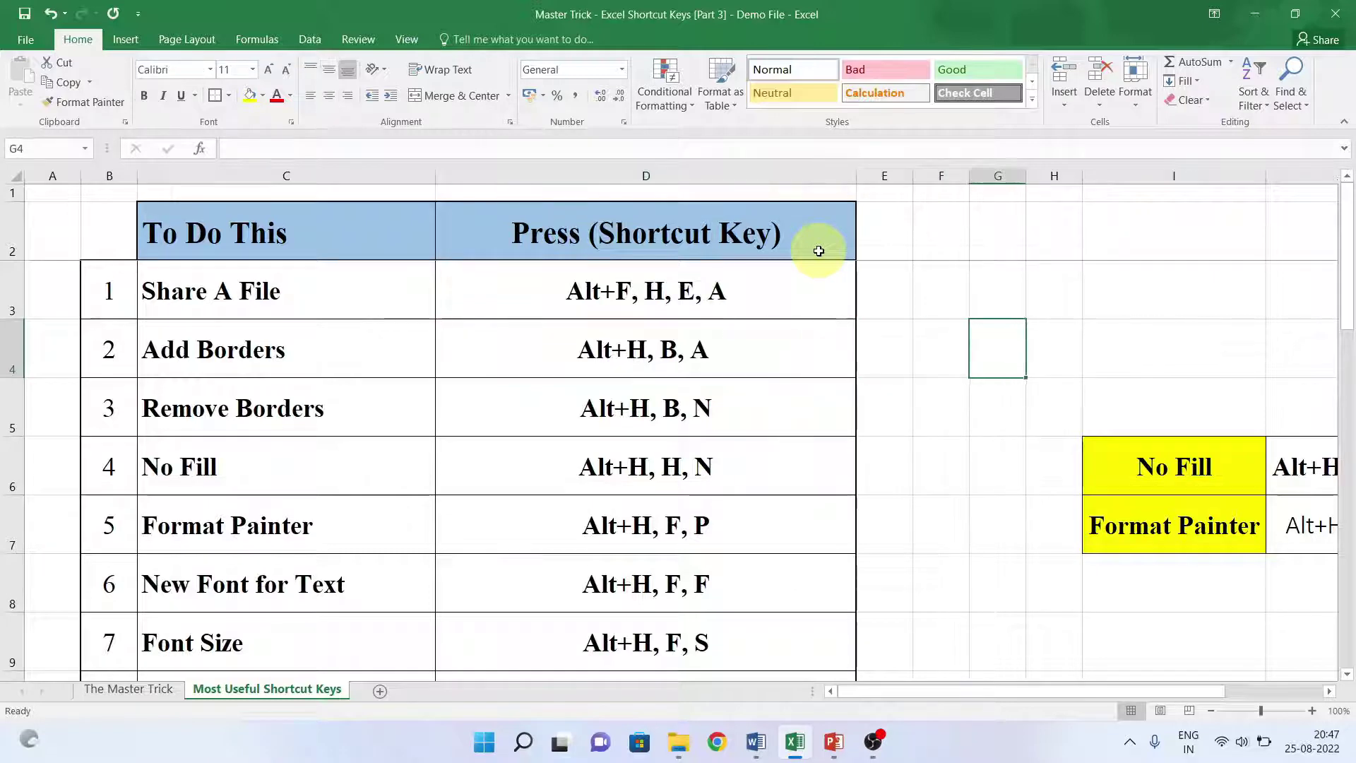
{"action": "key", "text": "Right"}
{"action": "key", "text": "Right"}
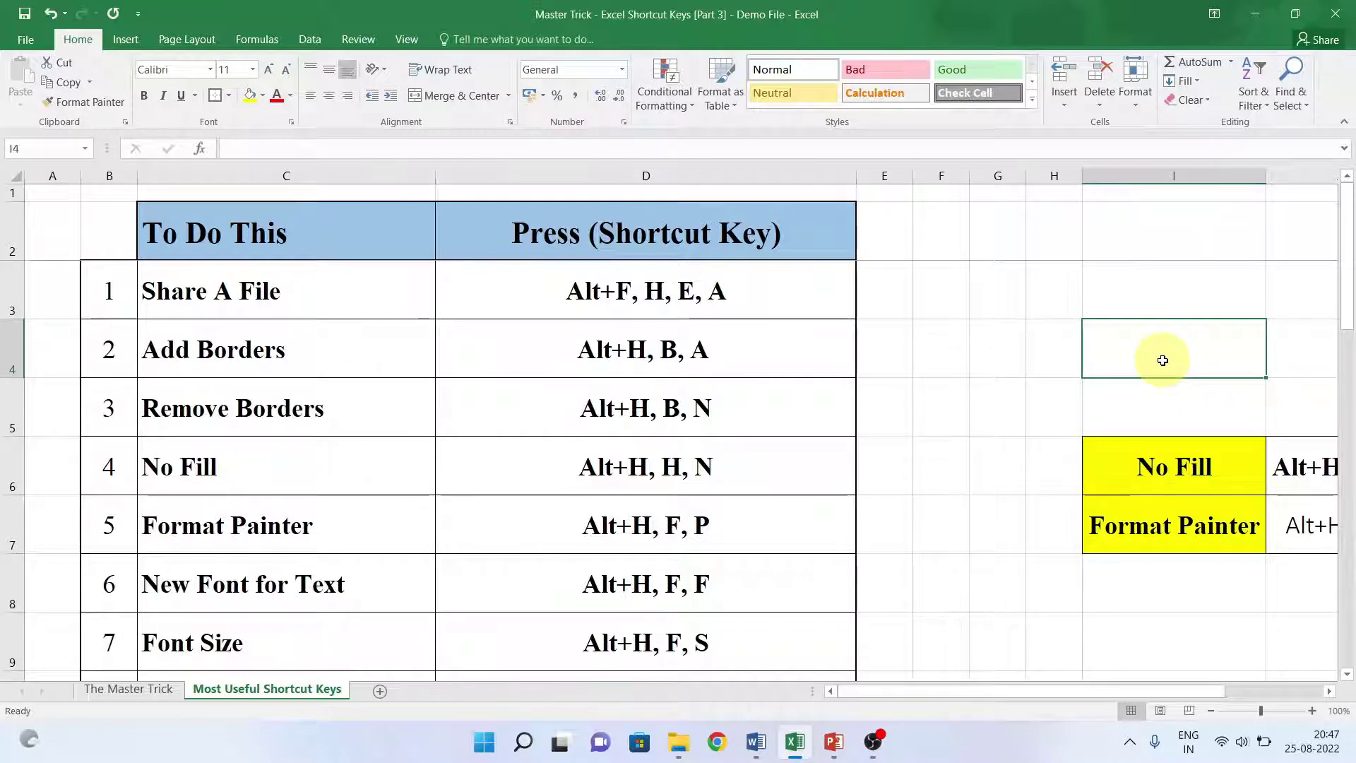
{"action": "key", "text": "alt+h"}
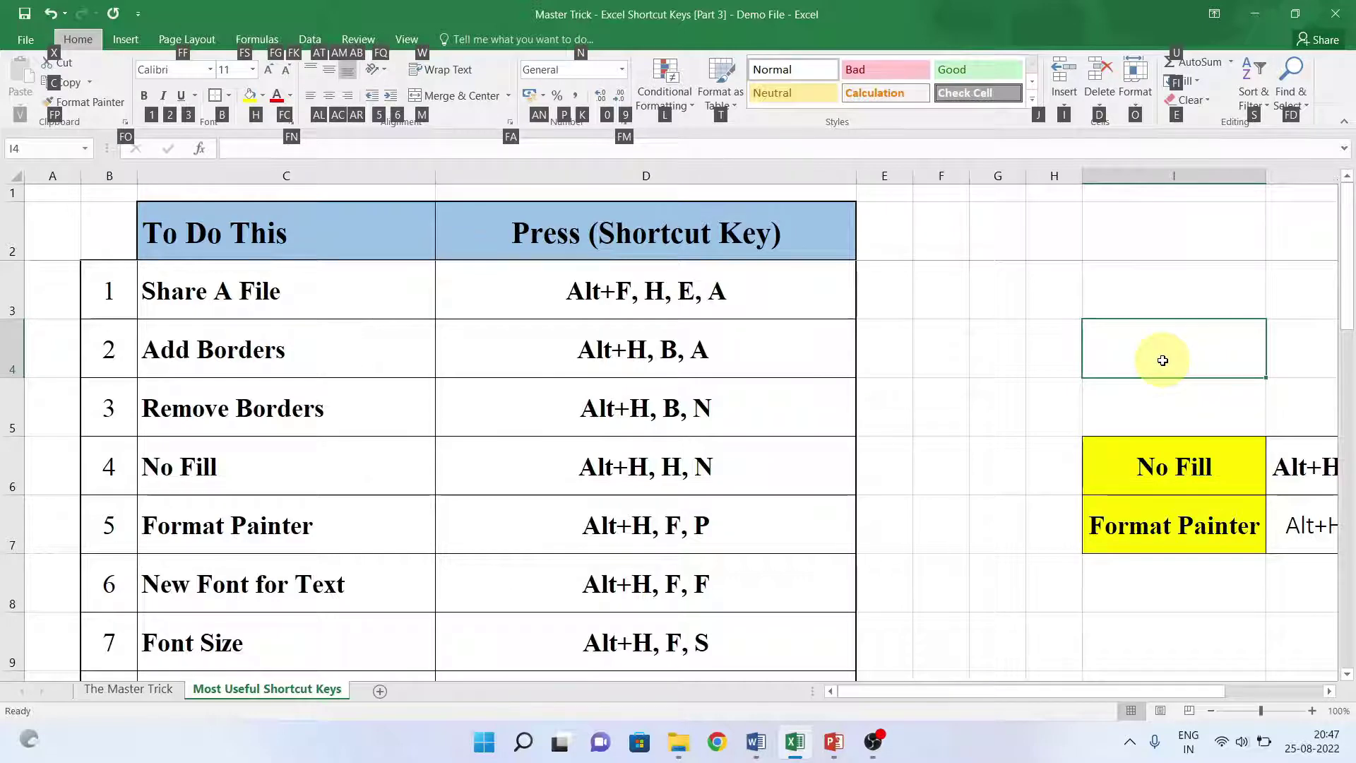
{"action": "key", "text": "b"}
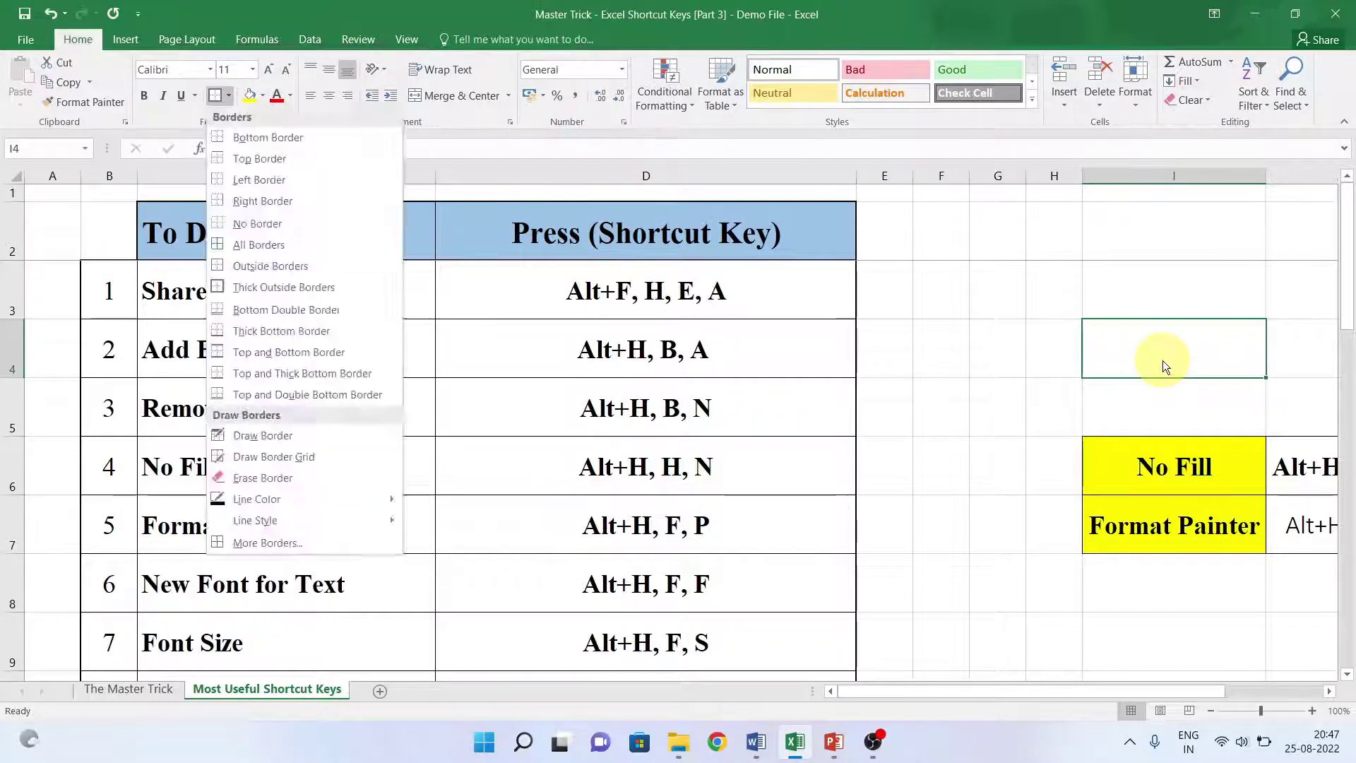
{"action": "key", "text": "a"}
{"action": "key", "text": "Left"}
{"action": "key", "text": "Left"}
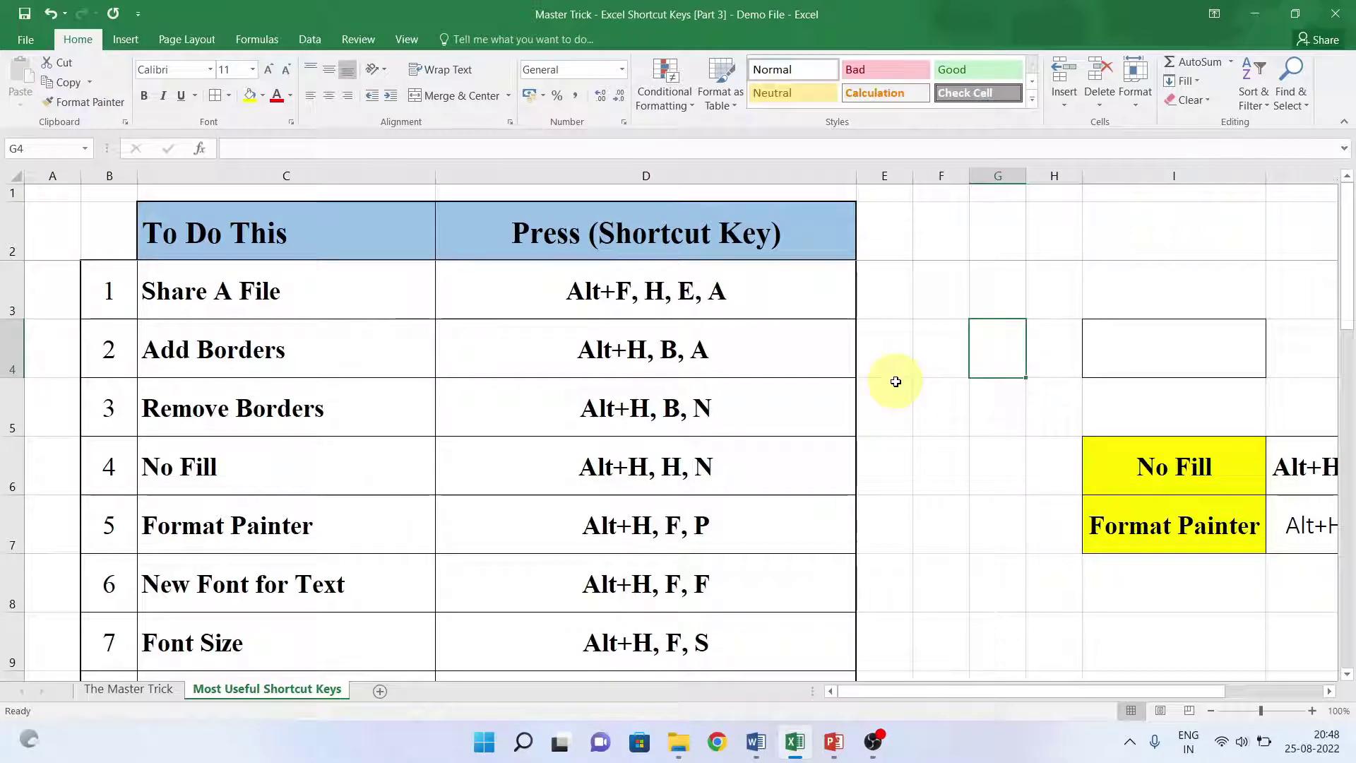
Remove all borders from cell I4 and move the selection back to G4
{"action": "key", "text": "Right"}
{"action": "key", "text": "Right"}
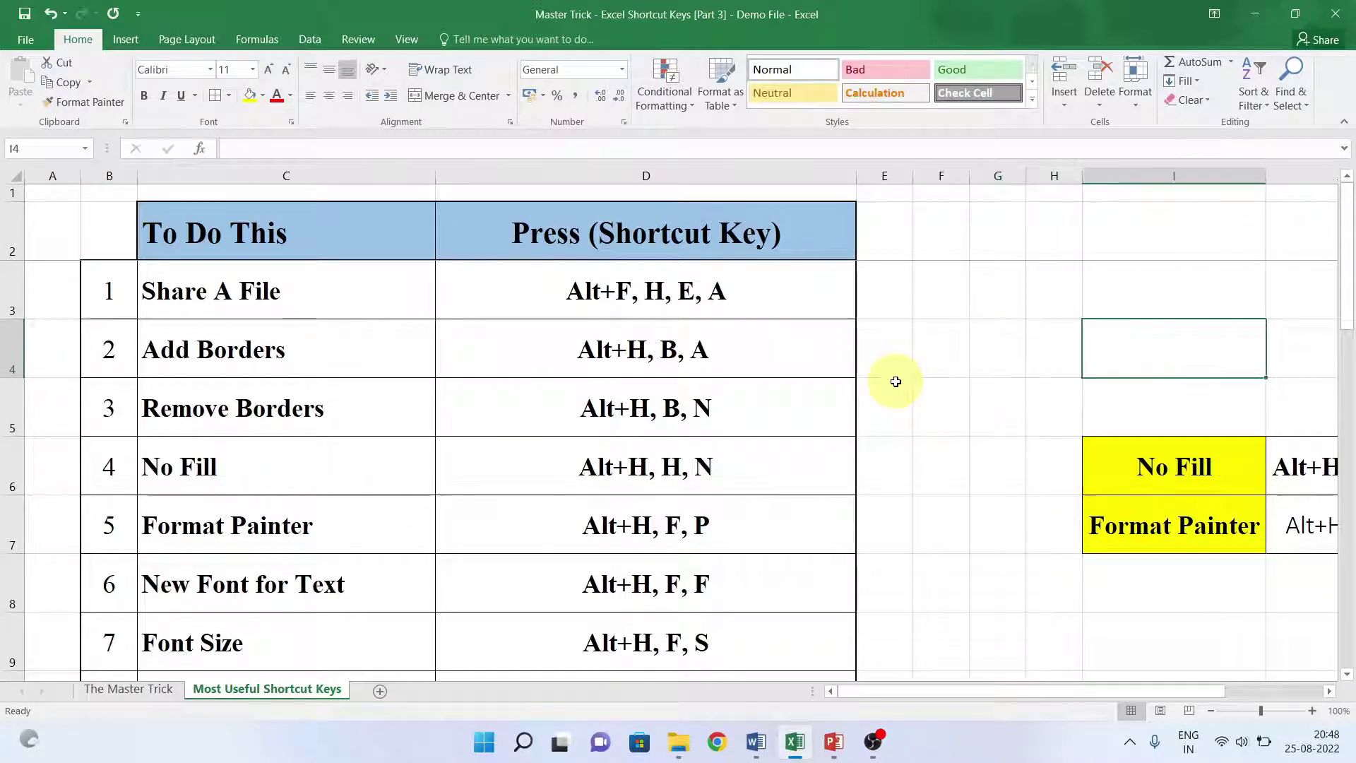
{"action": "key", "text": "alt"}
{"action": "key", "text": "h"}
{"action": "key", "text": "b"}
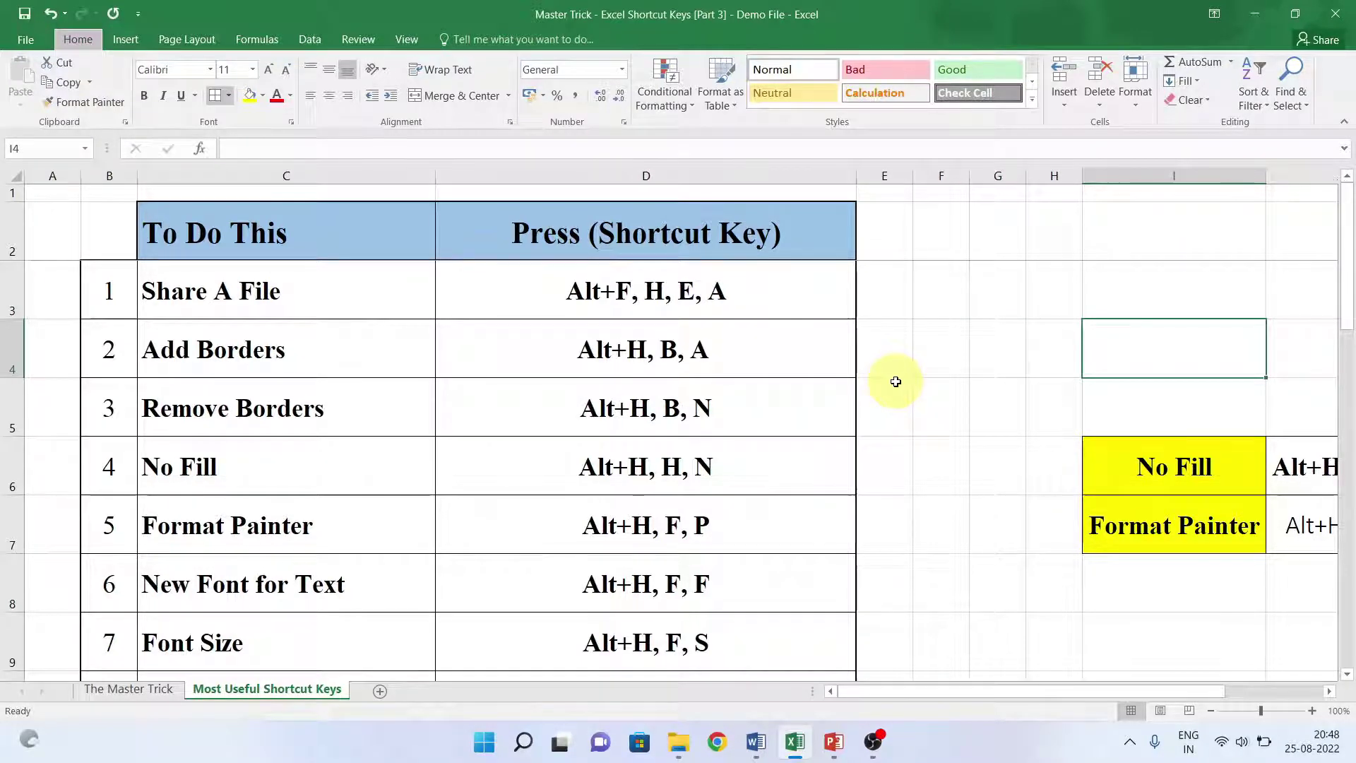
{"action": "key", "text": "n"}
{"action": "key", "text": "Left"}
{"action": "key", "text": "Left"}
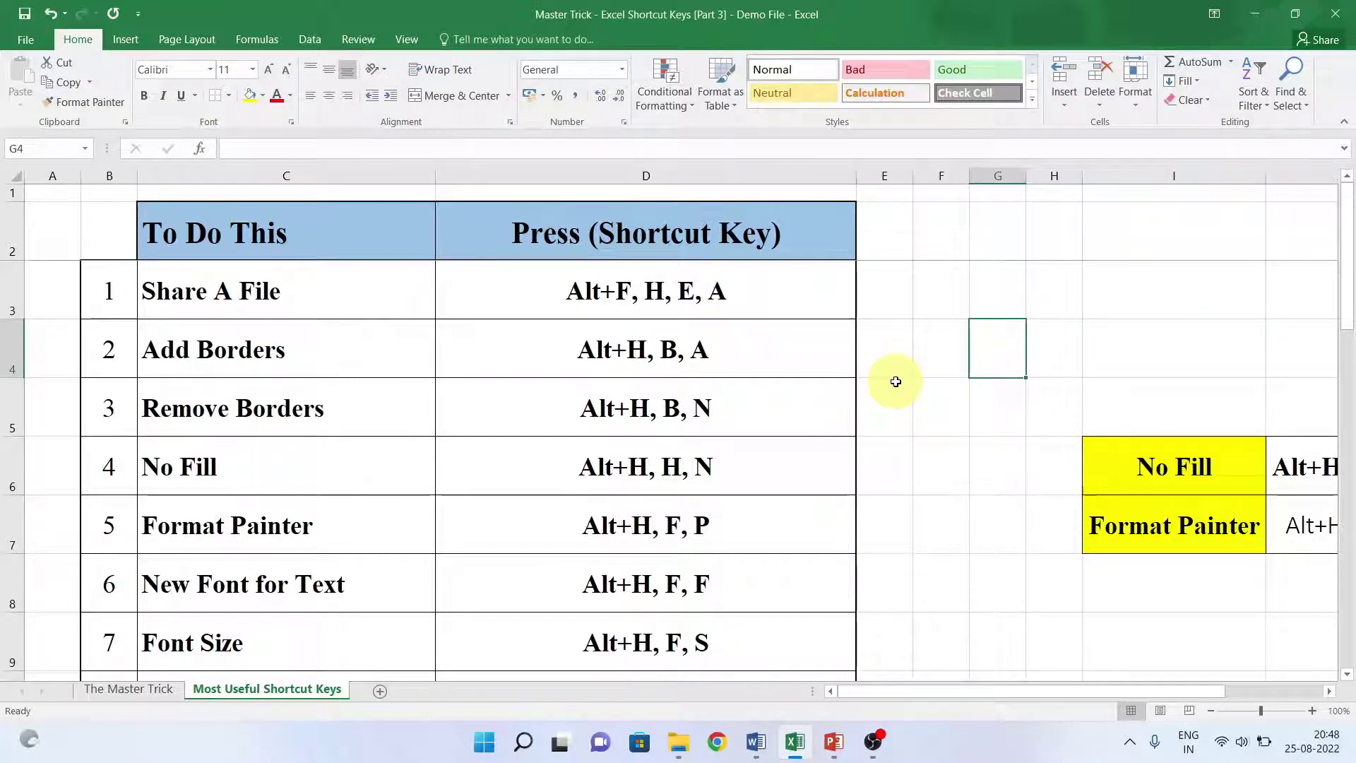
Find the "No Fill" entry in row 6 and clear the yellow fill from the sample cell I6
{"action": "left_click", "coordinate": [294, 455]}
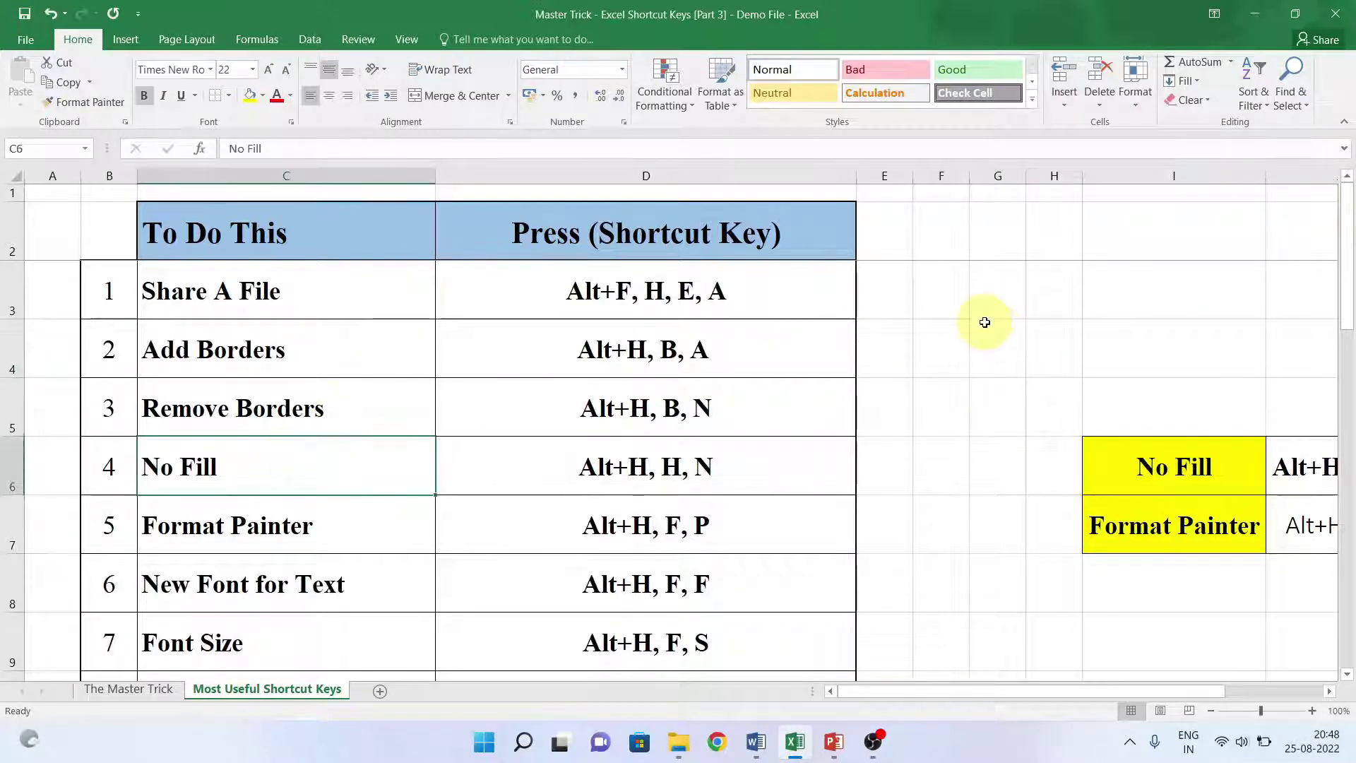
{"action": "key", "text": "Right"}
{"action": "key", "text": "Right"}
{"action": "key", "text": "Right"}
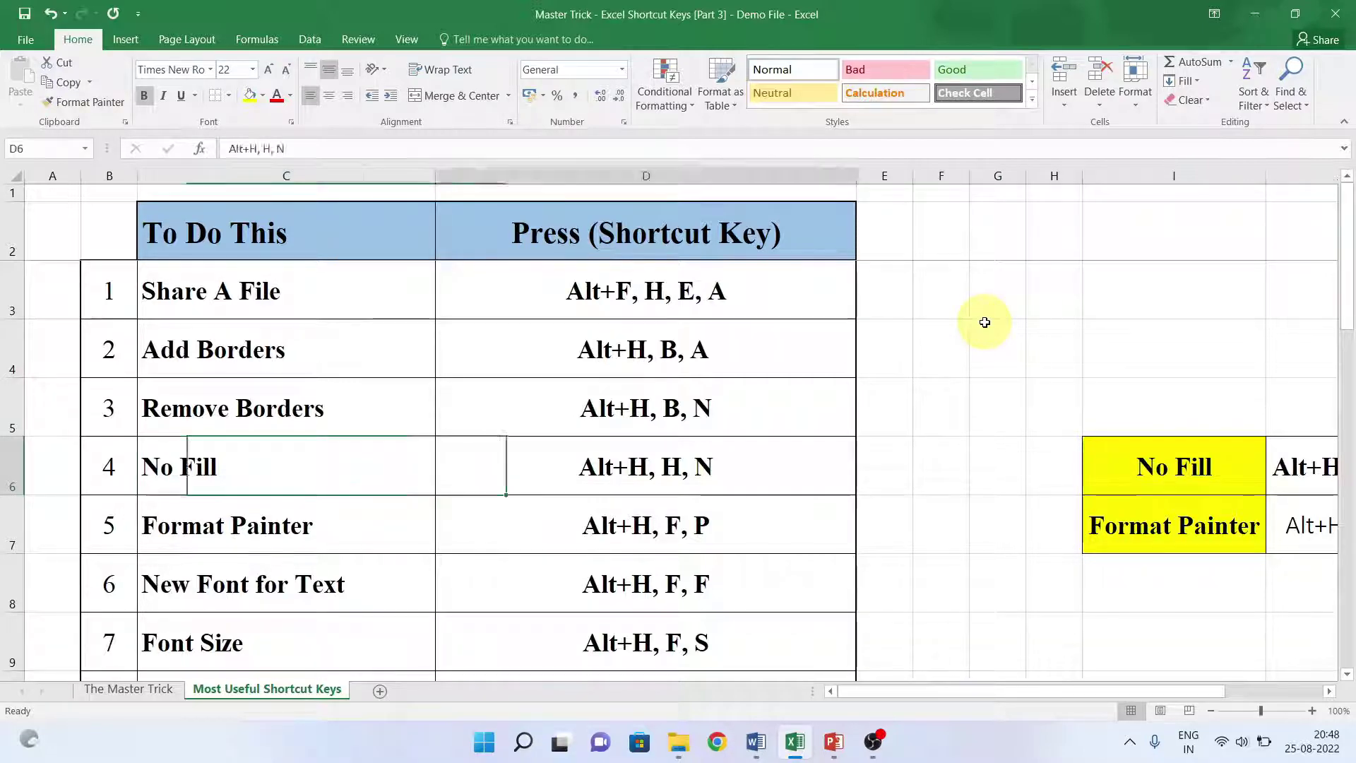
{"action": "key", "text": "Right"}
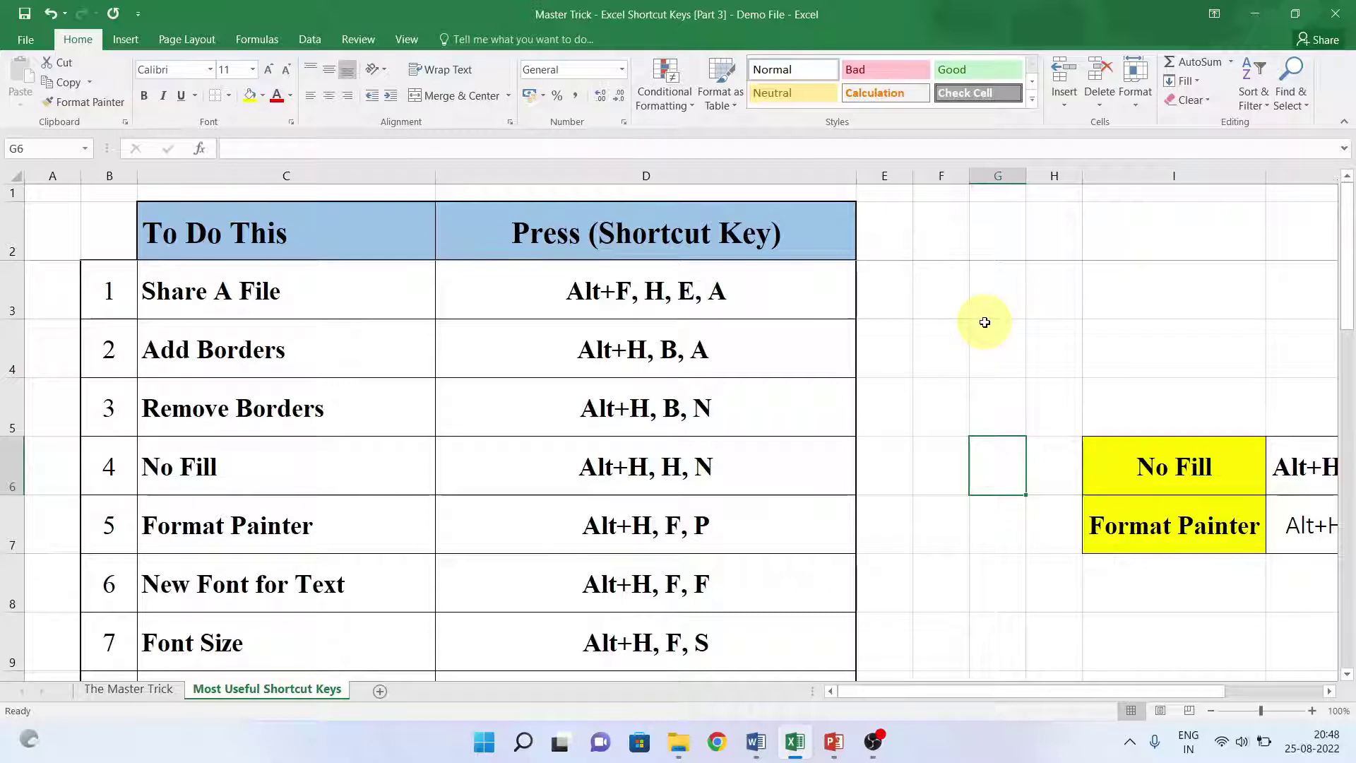
{"action": "key", "text": "Right"}
{"action": "key", "text": "Right"}
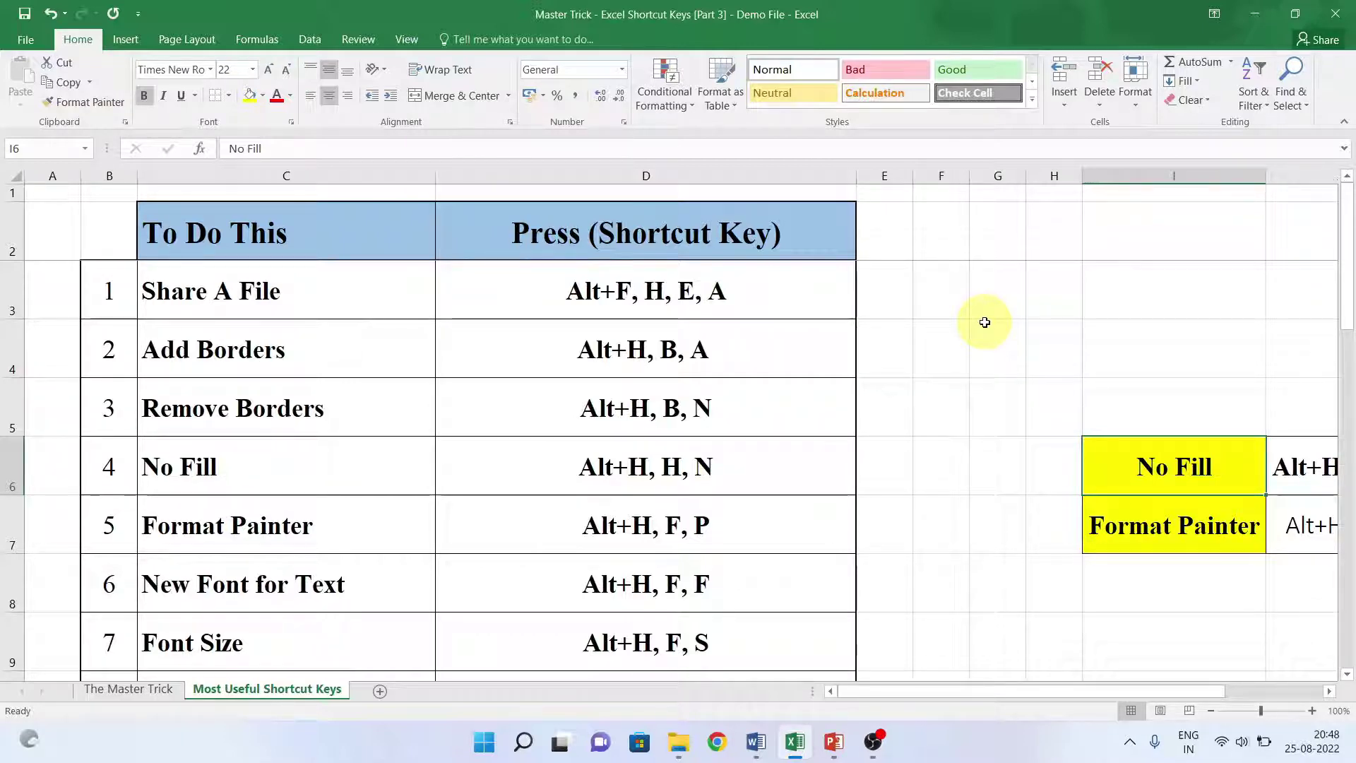
{"action": "key", "text": "alt"}
{"action": "key", "text": "h"}
{"action": "key", "text": "h"}
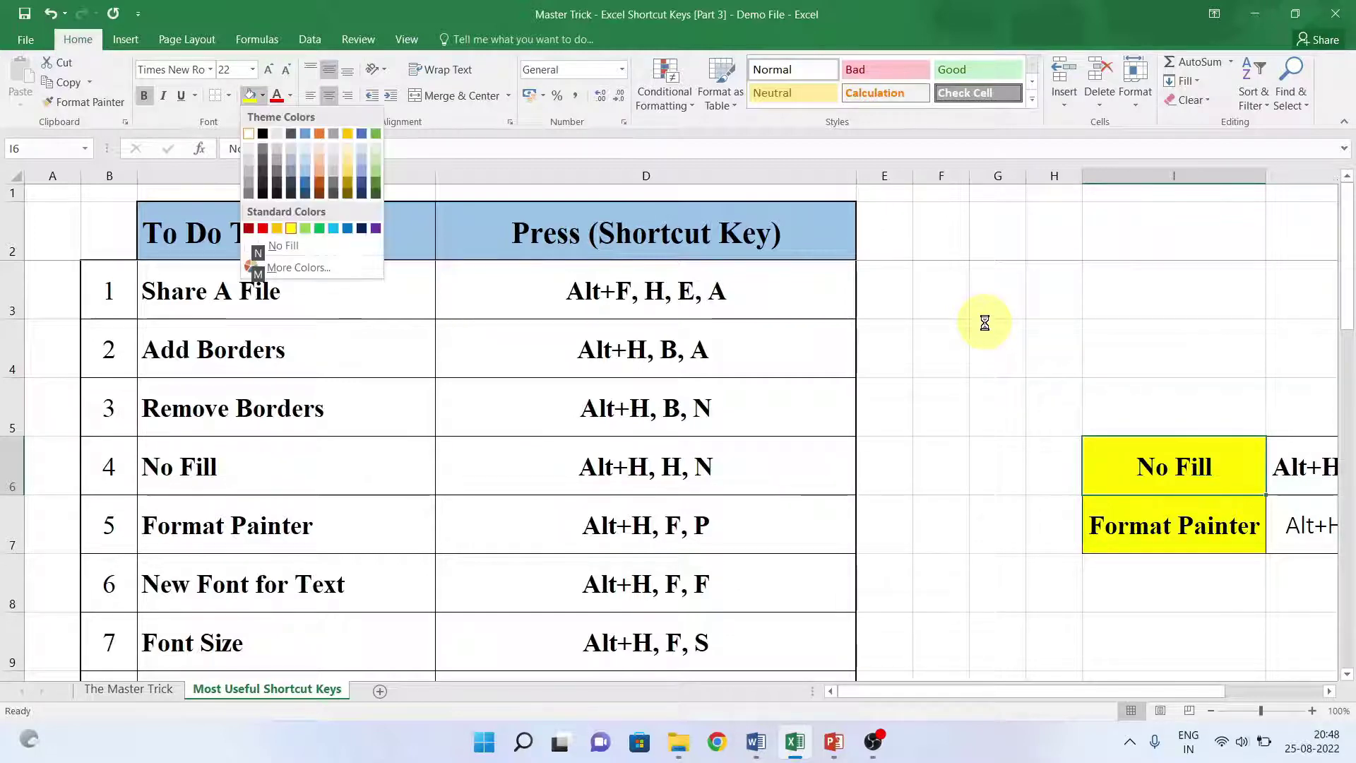
{"action": "key", "text": "n"}
{"action": "key", "text": "Left"}
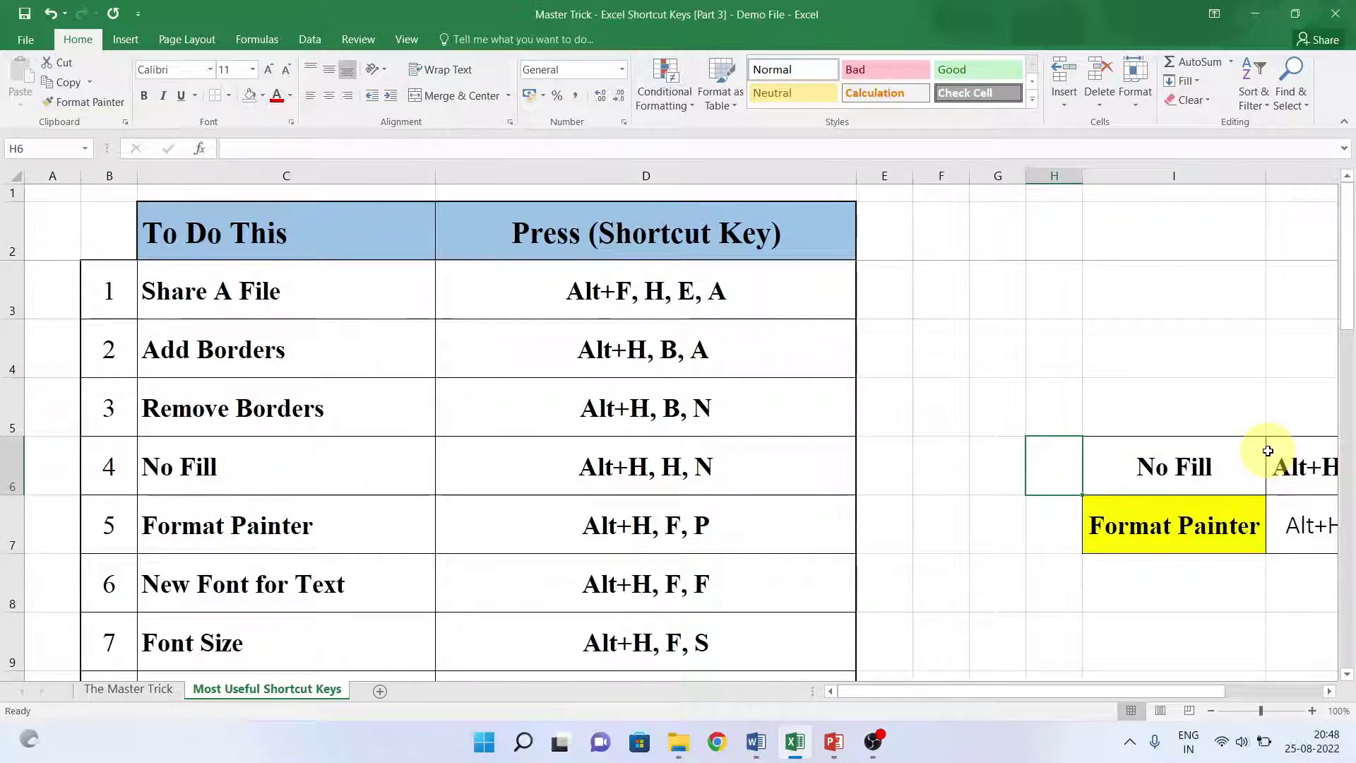
Examine row 7 for the Format Painter example, comparing the formatting of sample cells I7 and J7
{"action": "key", "text": "Down"}
{"action": "key", "text": "Left"}
{"action": "key", "text": "Left"}
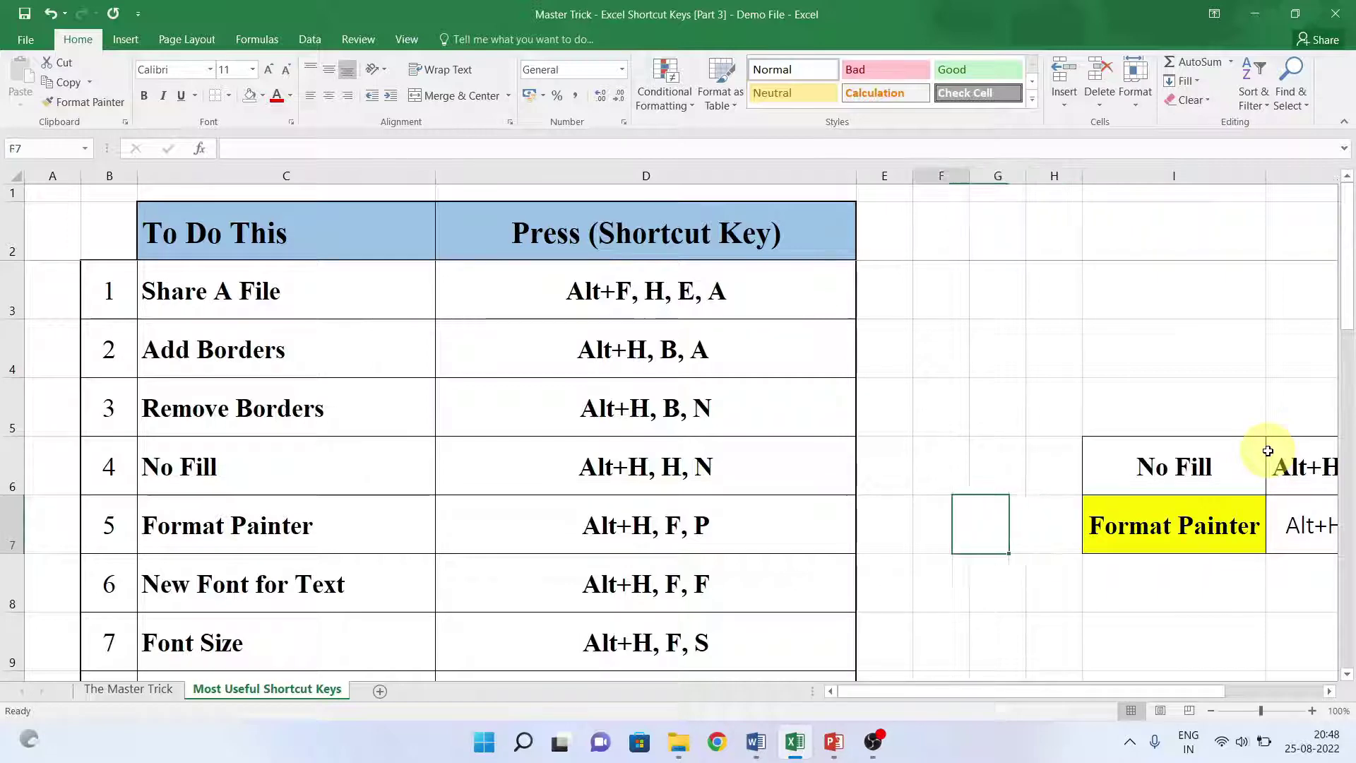
{"action": "key", "text": "Left"}
{"action": "key", "text": "Left"}
{"action": "key", "text": "Right"}
{"action": "key", "text": "Right"}
{"action": "key", "text": "Right"}
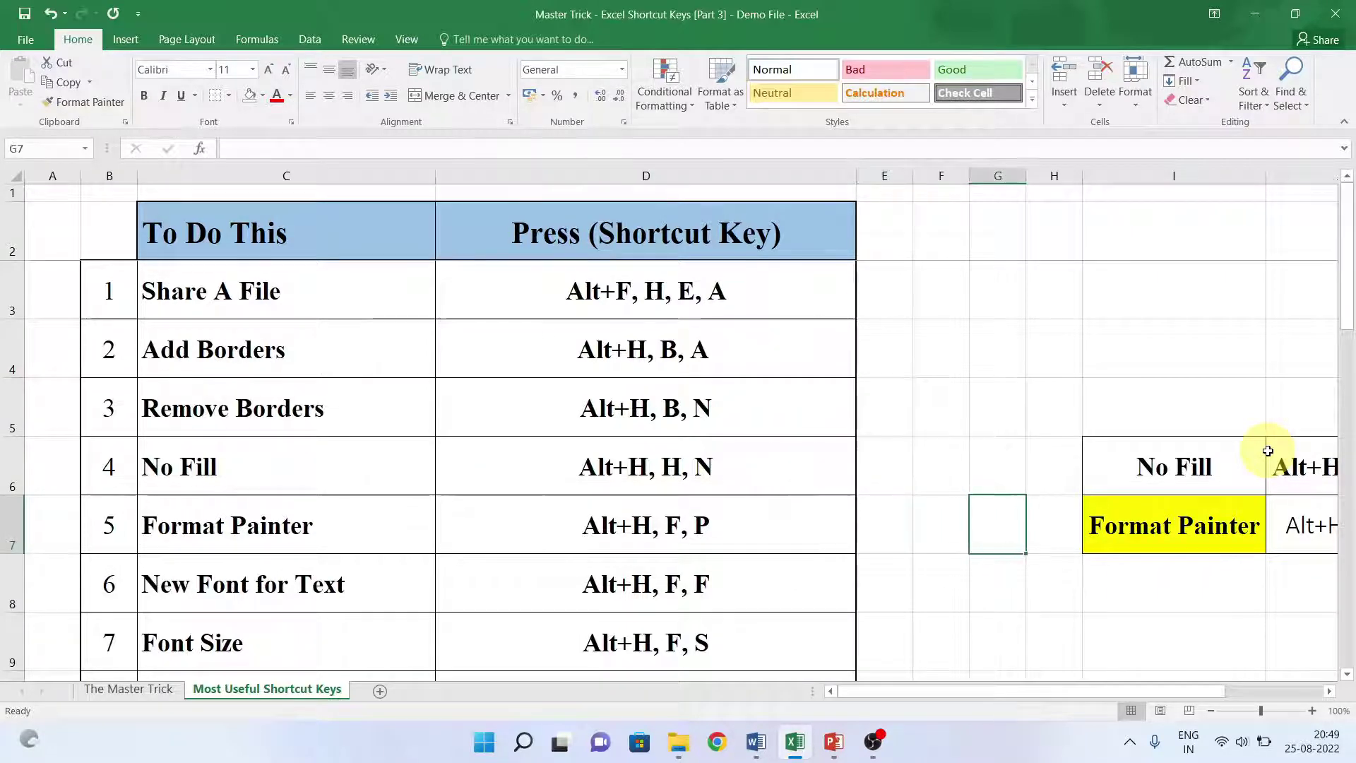
{"action": "key", "text": "Left"}
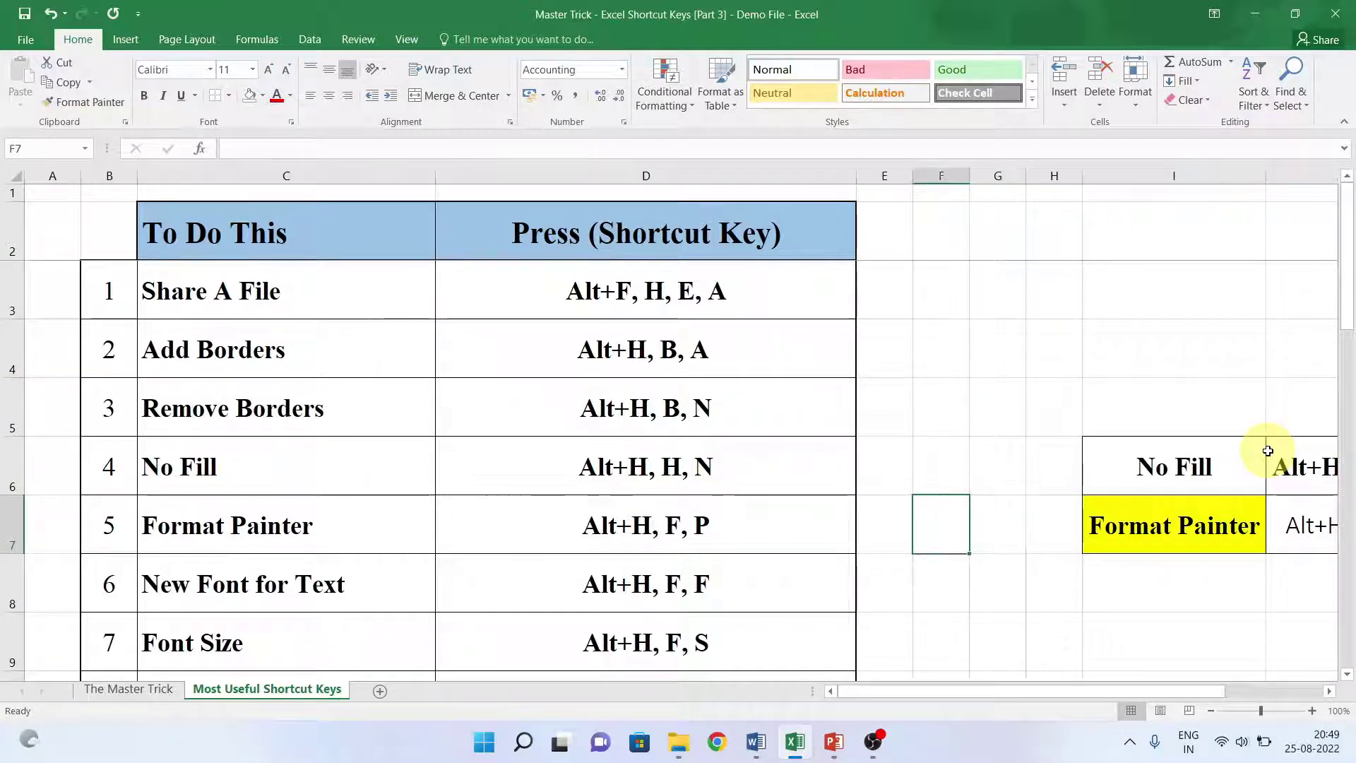
{"action": "key", "text": "Left"}
{"action": "key", "text": "Left"}
{"action": "key", "text": "Right"}
{"action": "key", "text": "Right"}
{"action": "key", "text": "Right"}
{"action": "key", "text": "Right"}
{"action": "key", "text": "Right"}
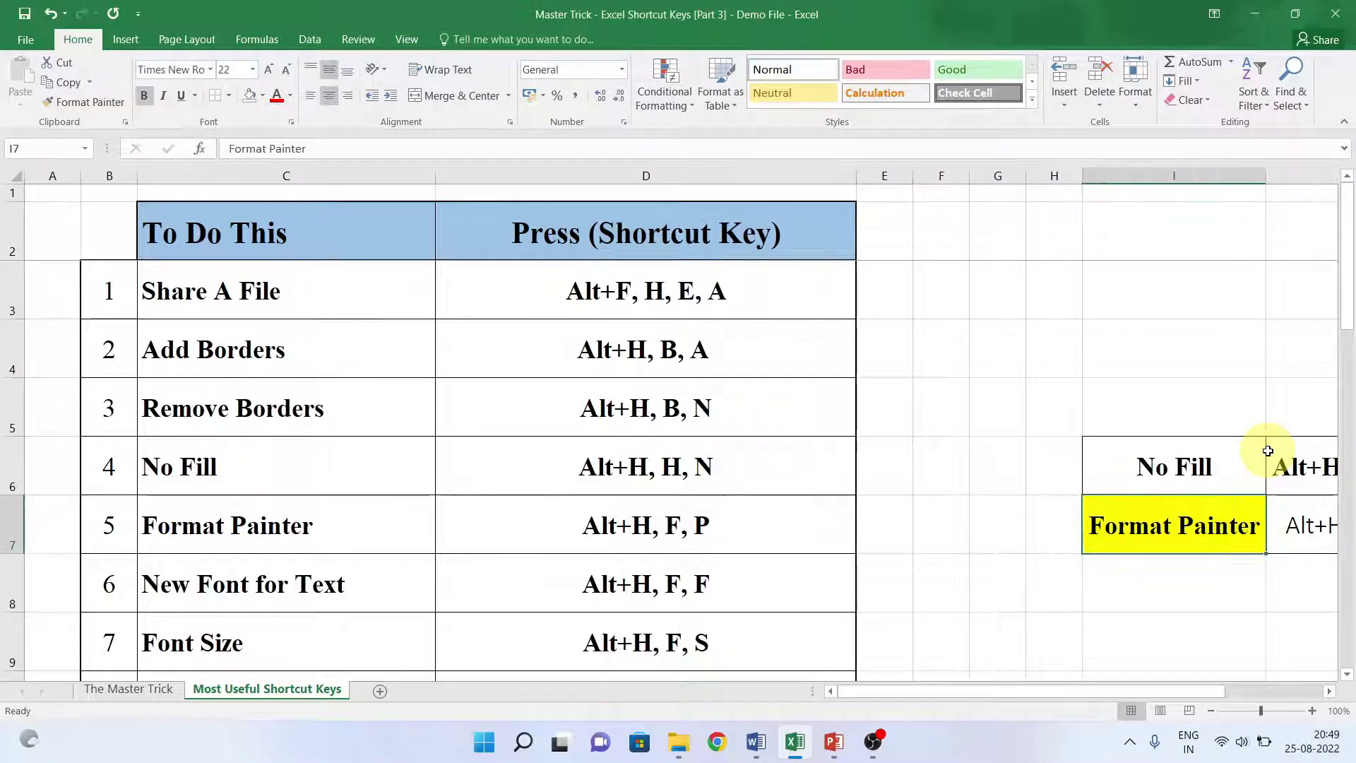
{"action": "key", "text": "Right"}
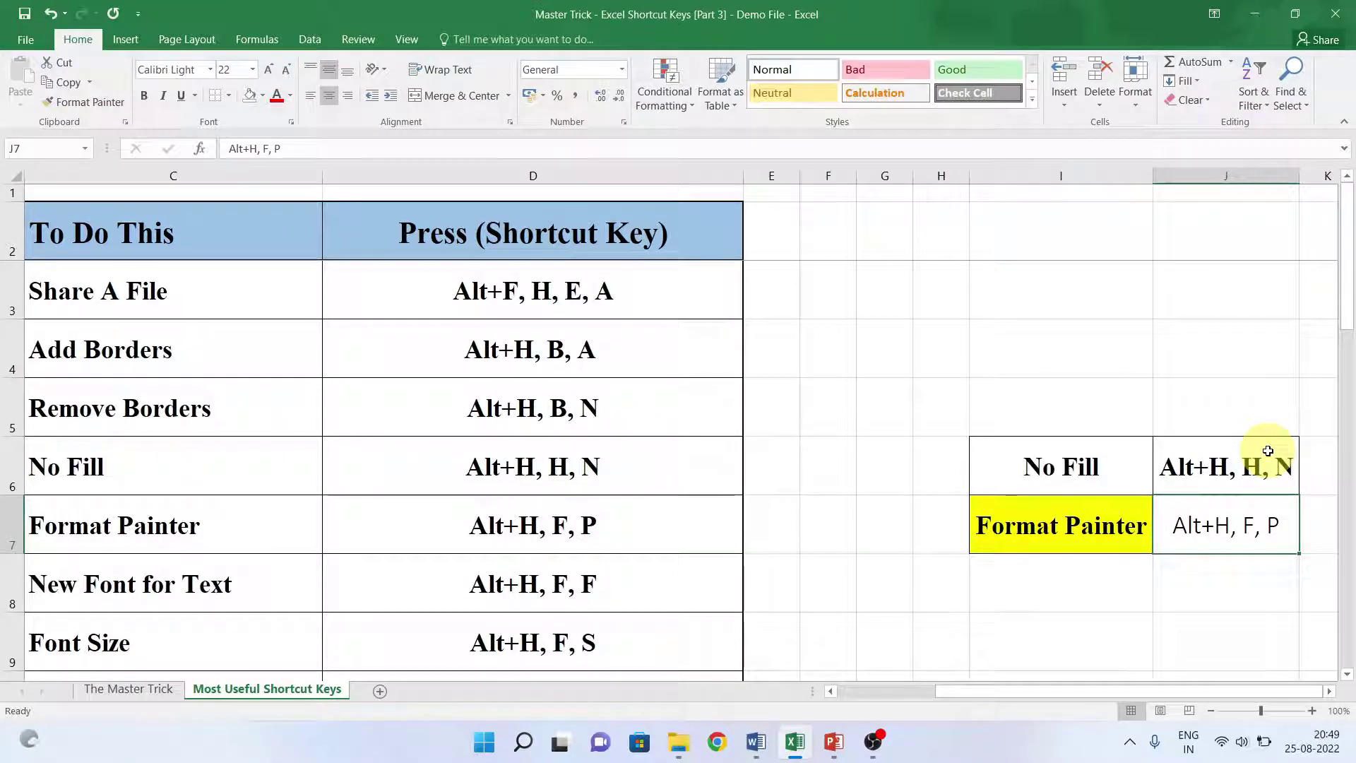
{"action": "key", "text": "Left"}
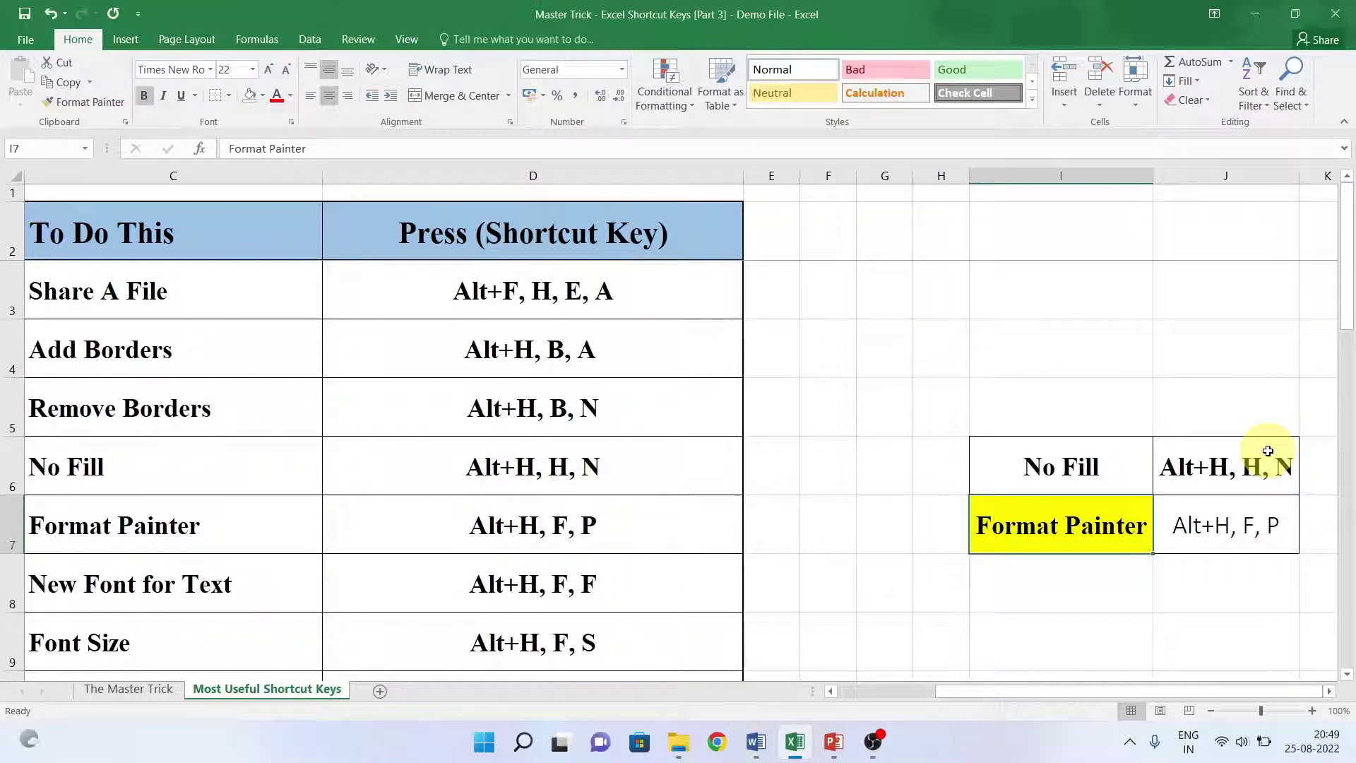
{"action": "key", "text": "Right"}
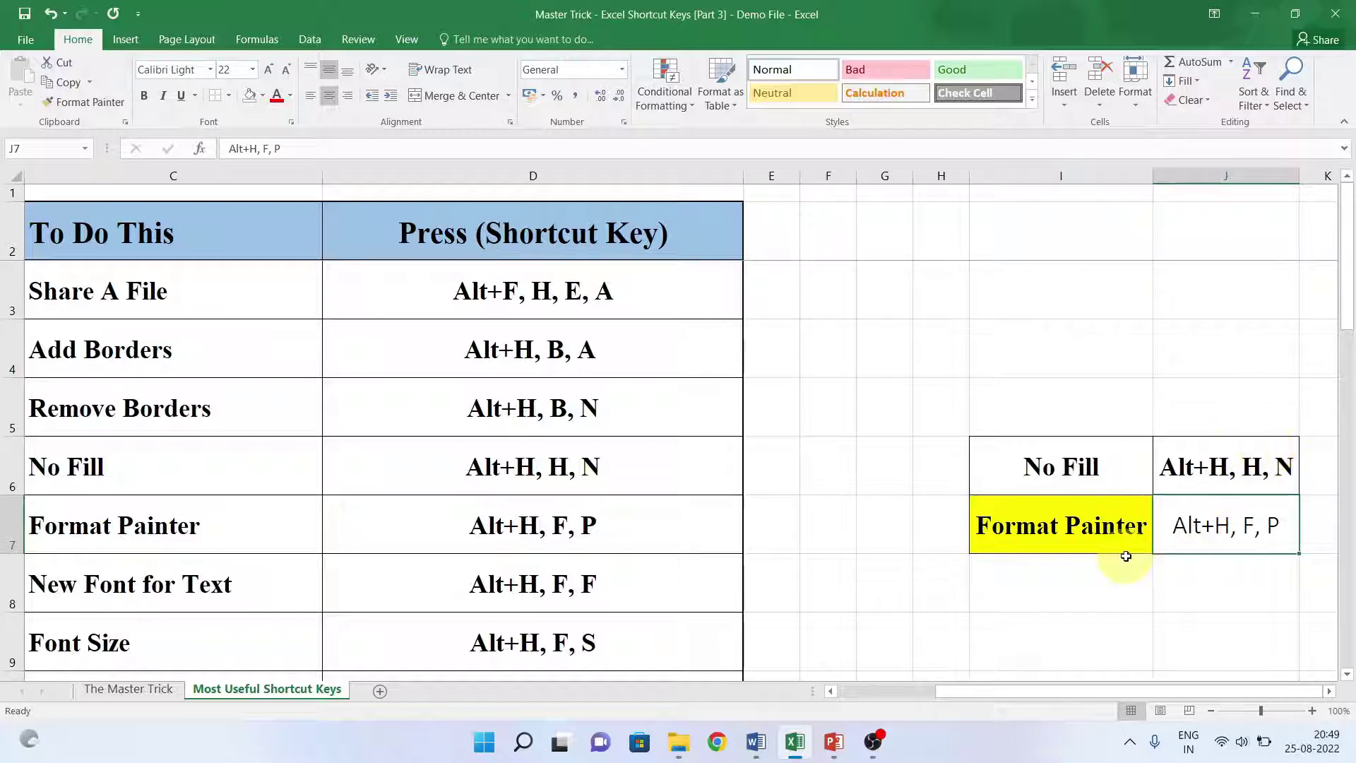
Copy the formatting of cell I7 onto J7 with Format Painter
{"action": "left_click", "coordinate": [1073, 514]}
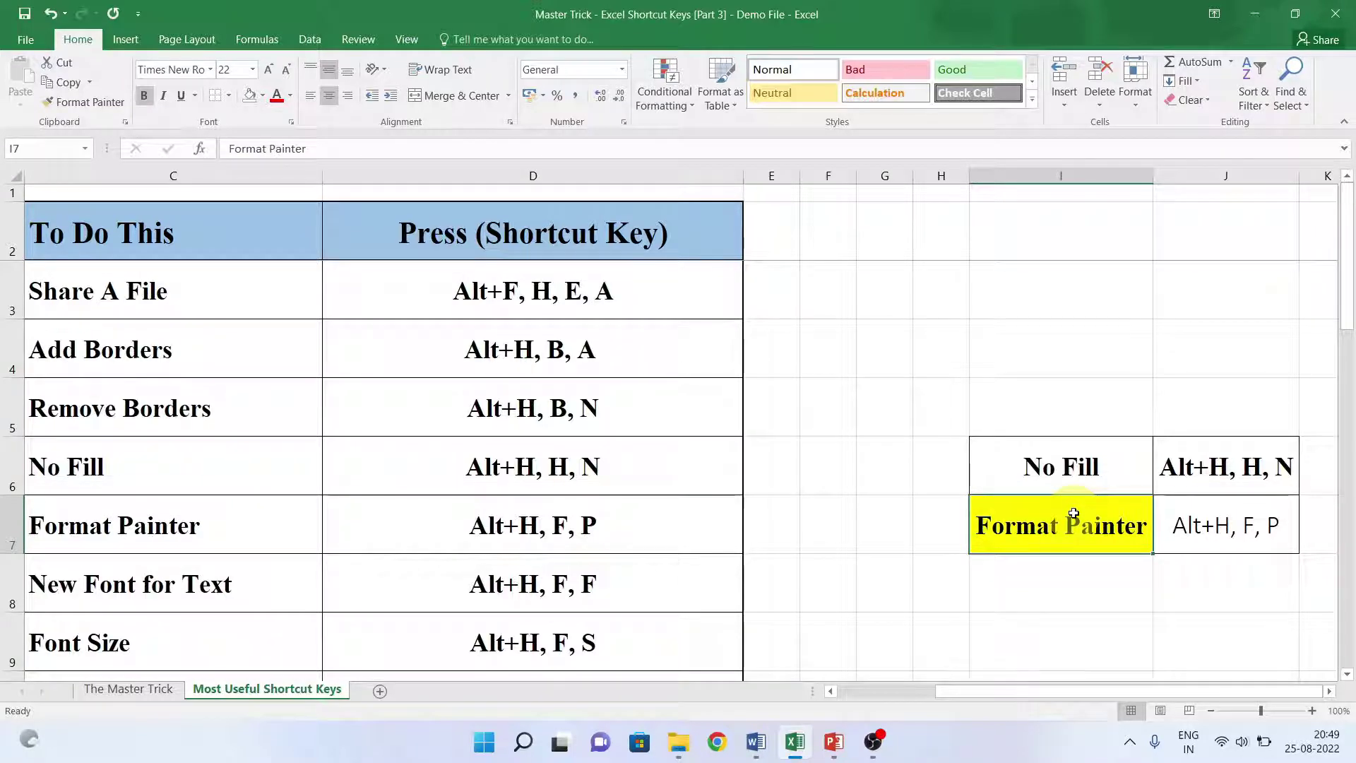
{"action": "key", "text": "alt"}
{"action": "key", "text": "h"}
{"action": "key", "text": "f"}
{"action": "key", "text": "p"}
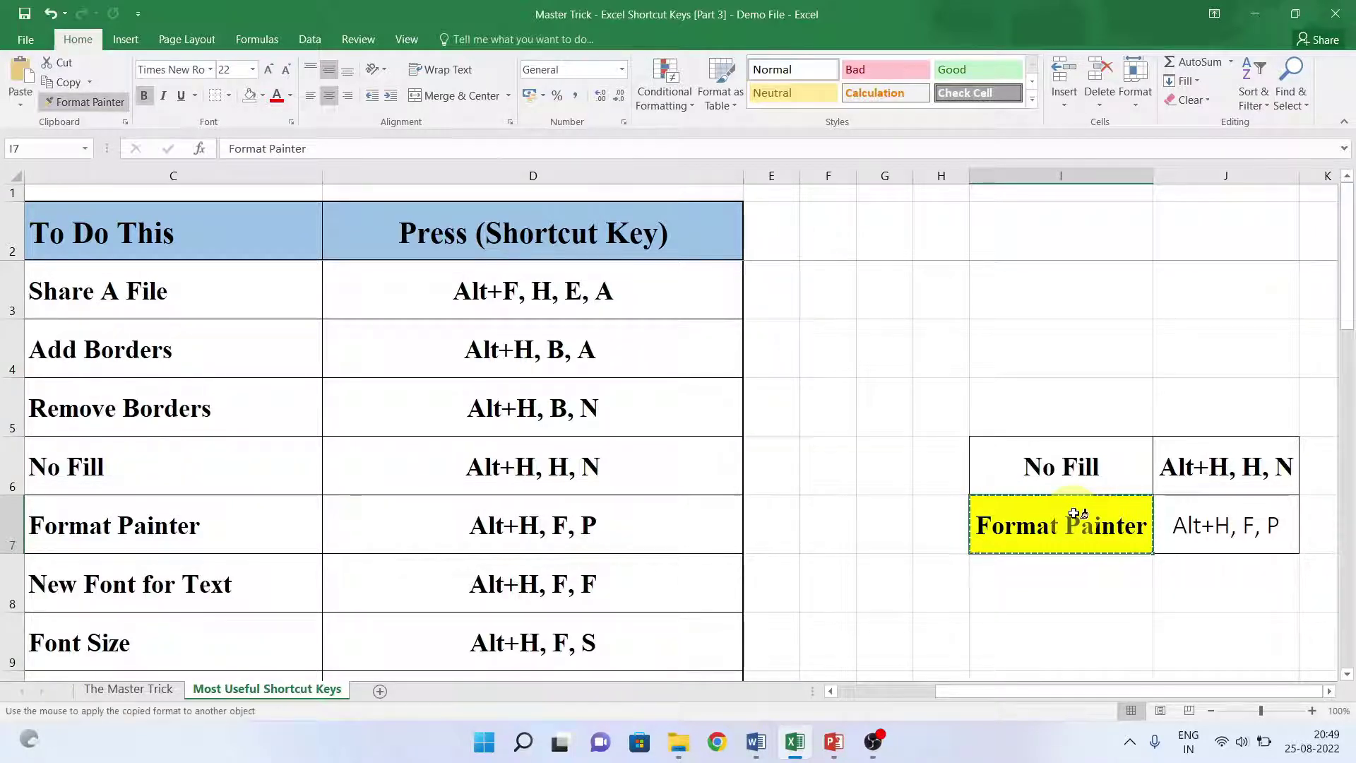
{"action": "left_click", "coordinate": [1229, 539]}
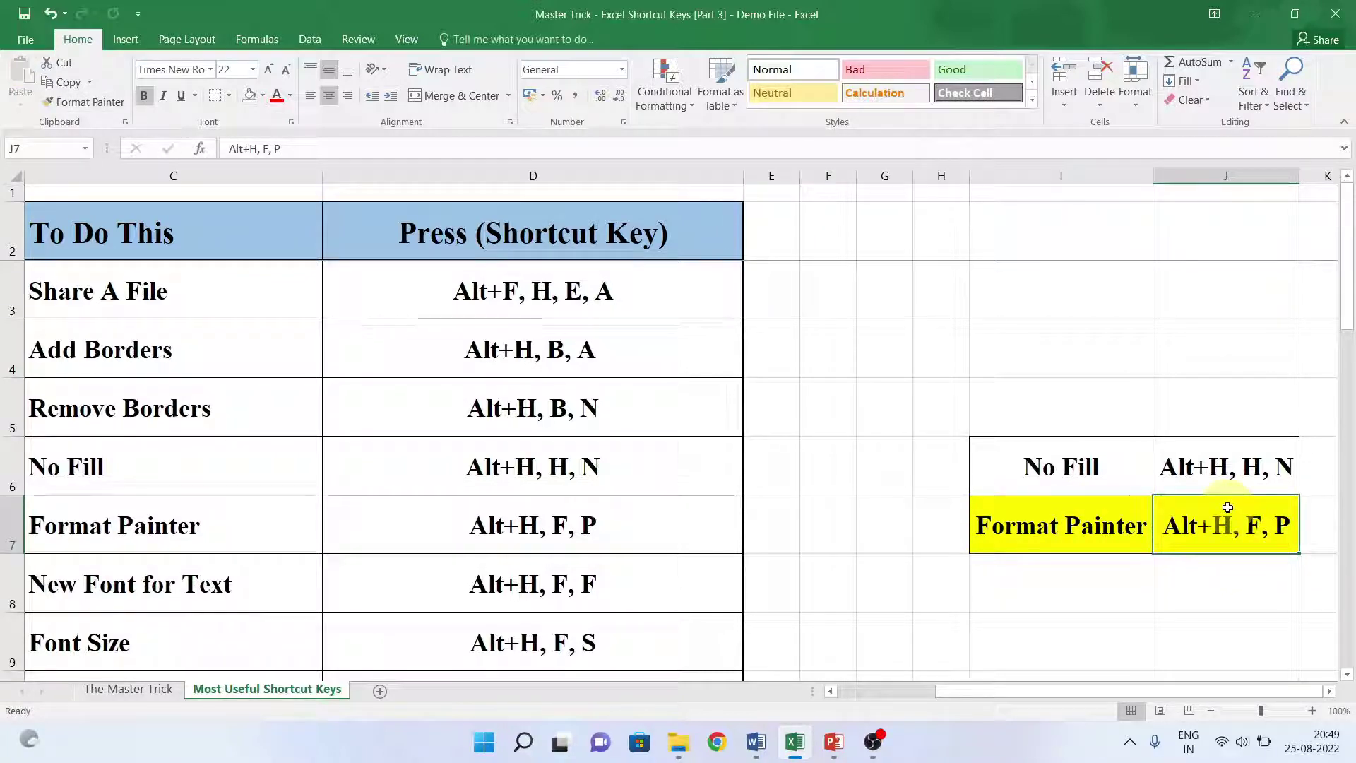
Undo the formatting copied onto J7 and return to the "Format Painter" entry in C7
{"action": "key", "text": "ctrl+z"}
{"action": "key", "text": "Left"}
{"action": "key", "text": "Left"}
{"action": "key", "text": "Left"}
{"action": "key", "text": "Left"}
{"action": "key", "text": "Left"}
{"action": "key", "text": "Left"}
{"action": "key", "text": "Left"}
{"action": "key", "text": "Left"}
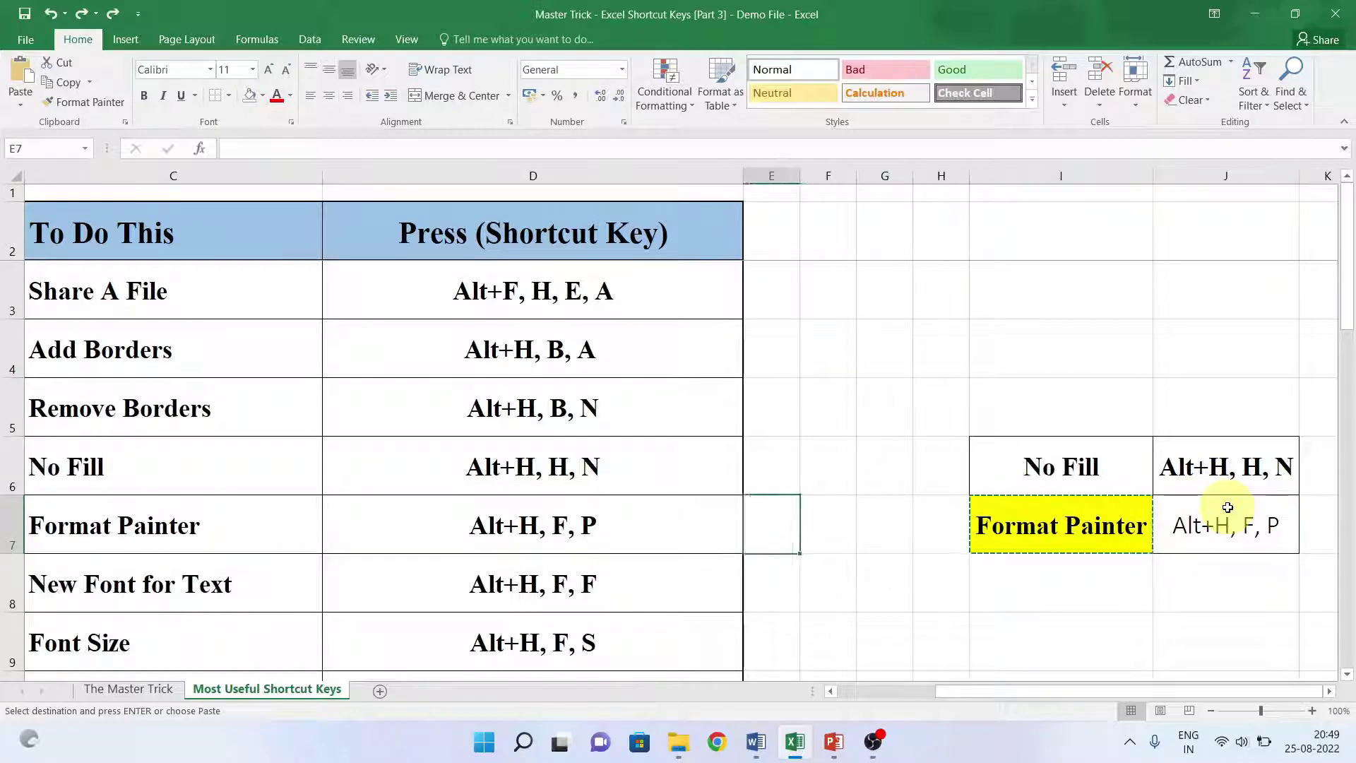
{"action": "key", "text": "Right"}
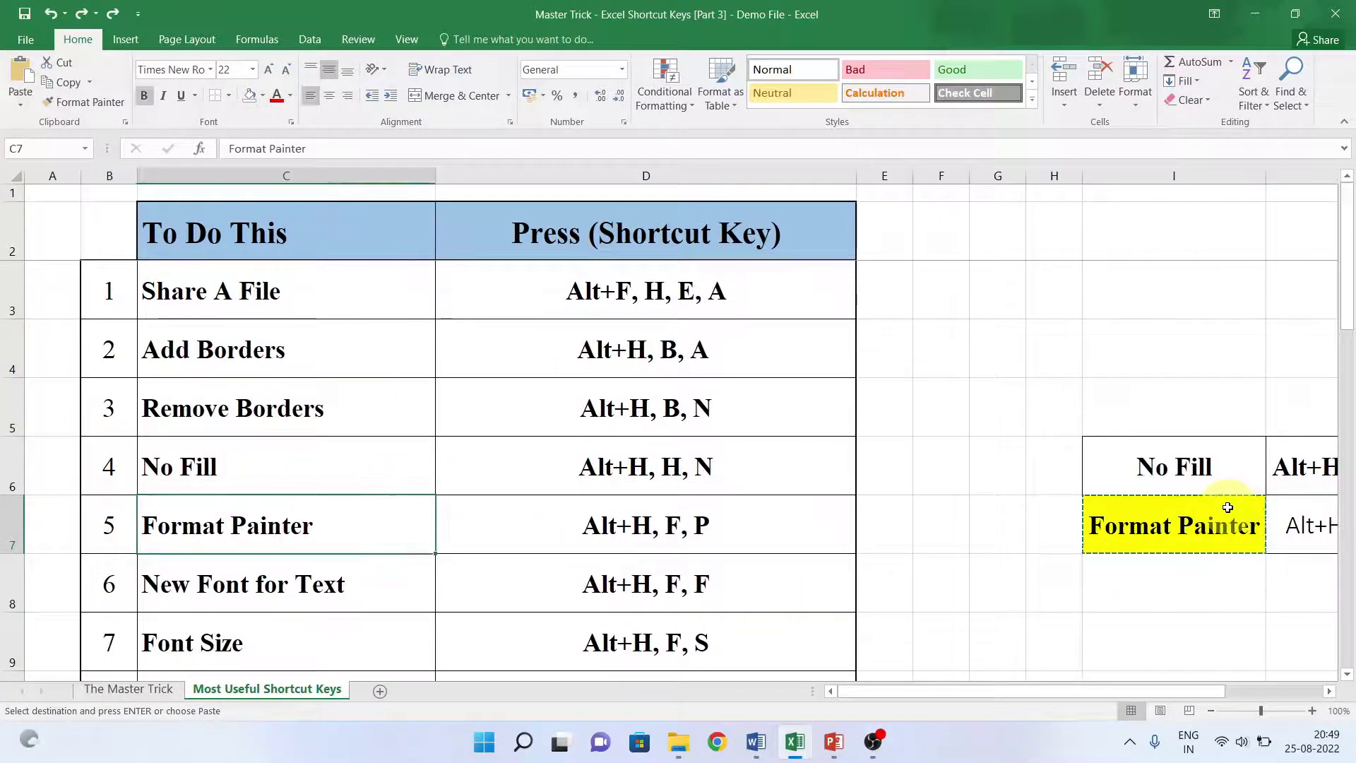
Change the font of the "New Font for Text" cell C8 to Calibri Light and undo the change
{"action": "key", "text": "Down"}
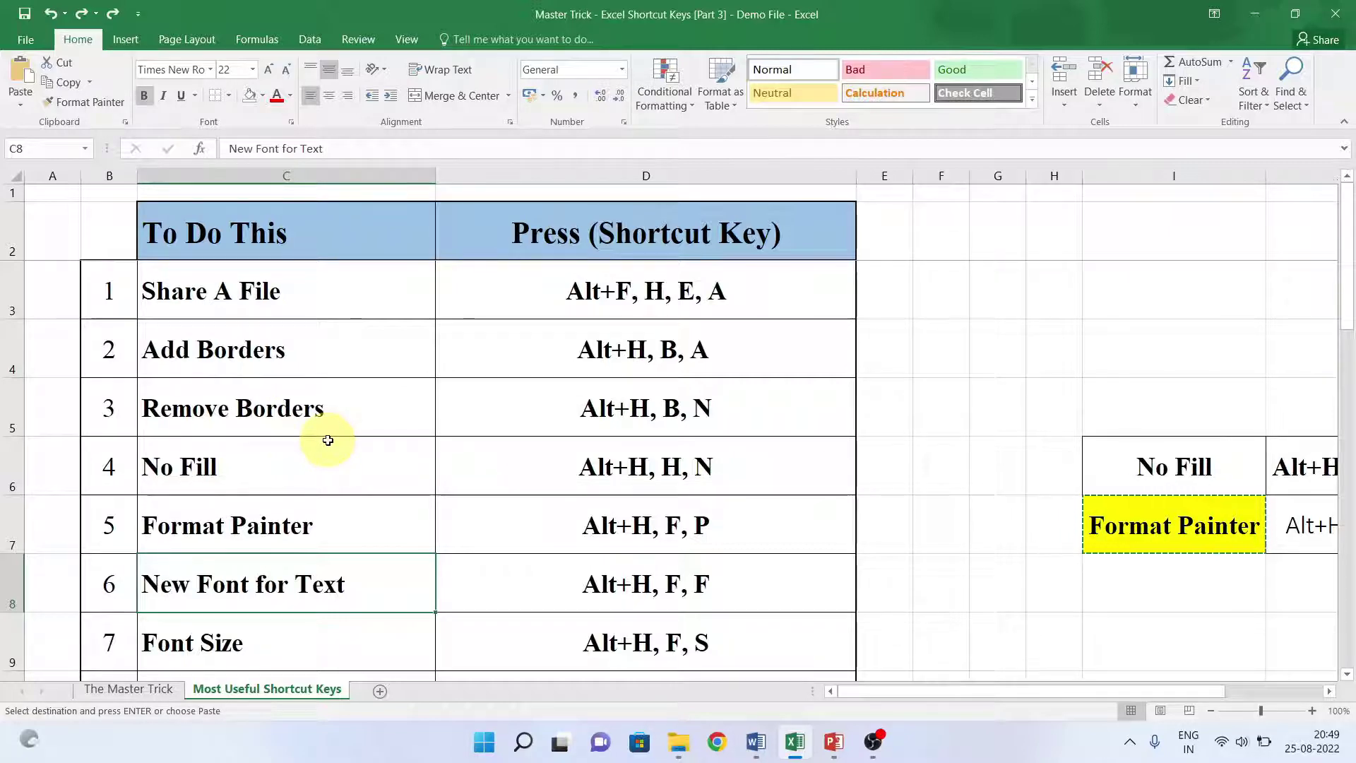
{"action": "key", "text": "alt"}
{"action": "key", "text": "h"}
{"action": "key", "text": "f"}
{"action": "key", "text": "f"}
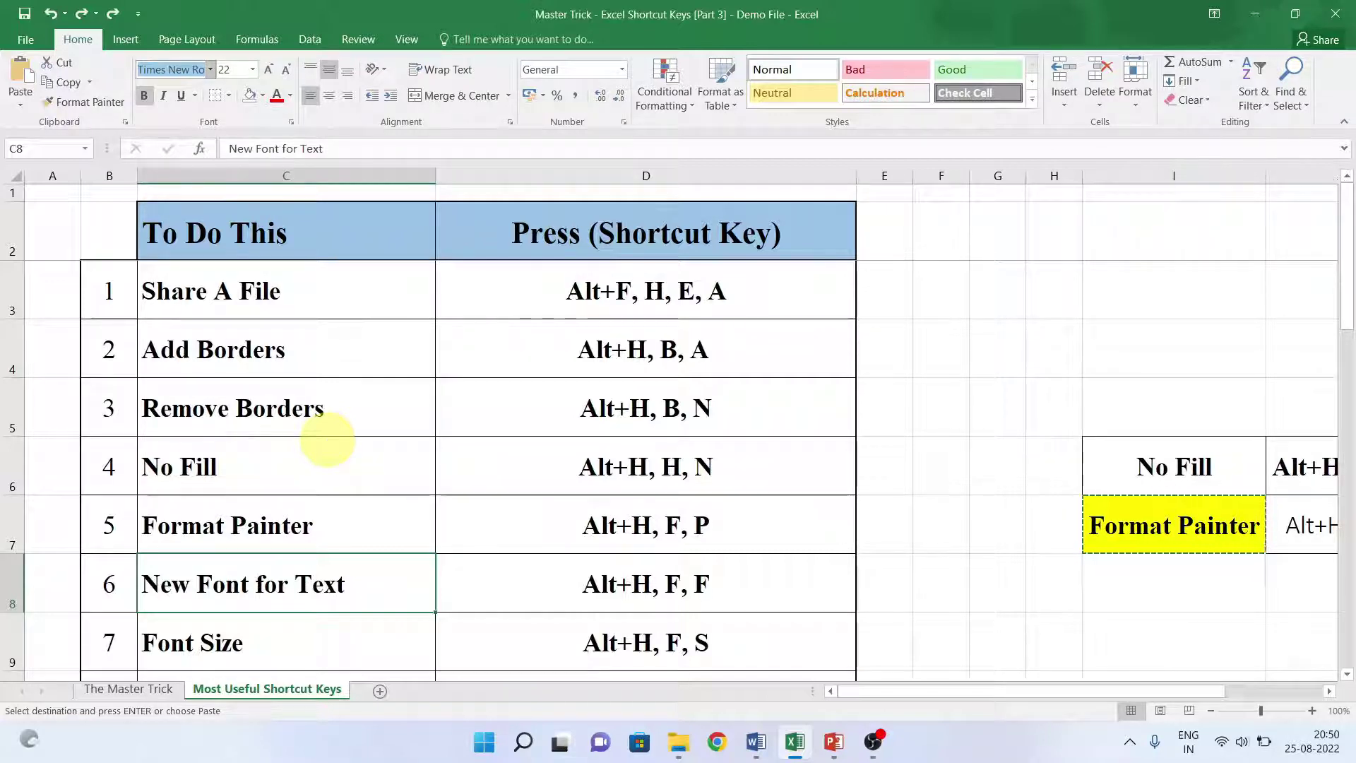
{"action": "type", "text": "Calibri Light"}
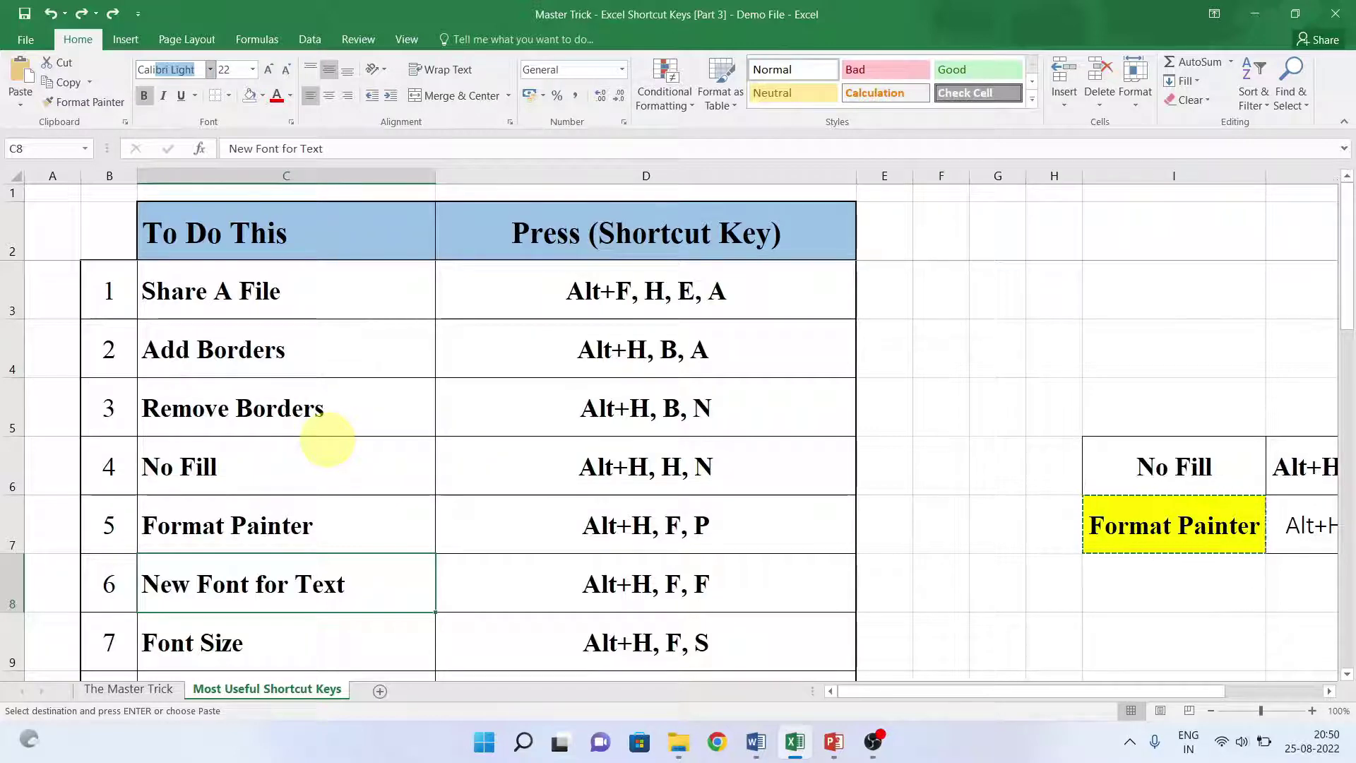
{"action": "key", "text": "Return"}
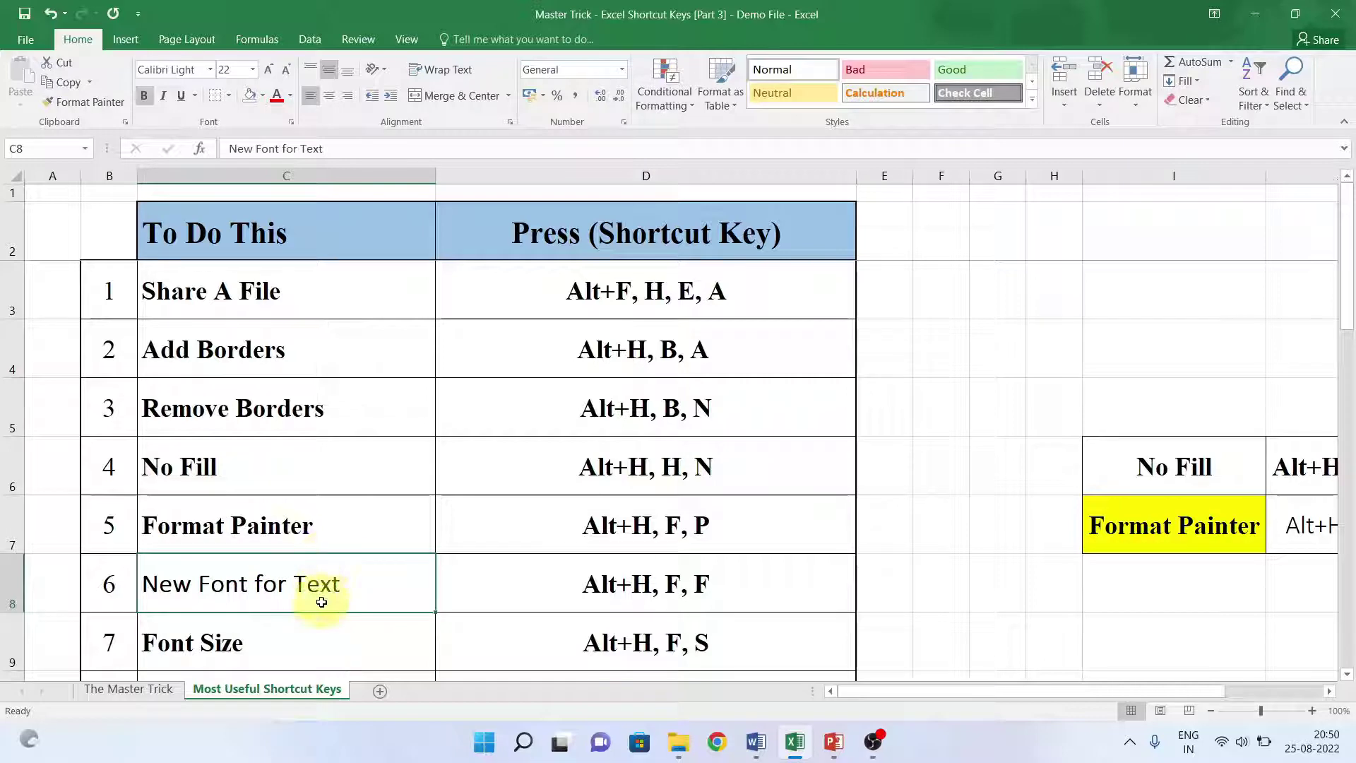
{"action": "key", "text": "ctrl+z"}
Set the font size of the "Font Size" cell C9 to 50 and undo the change
{"action": "left_click", "coordinate": [357, 626]}
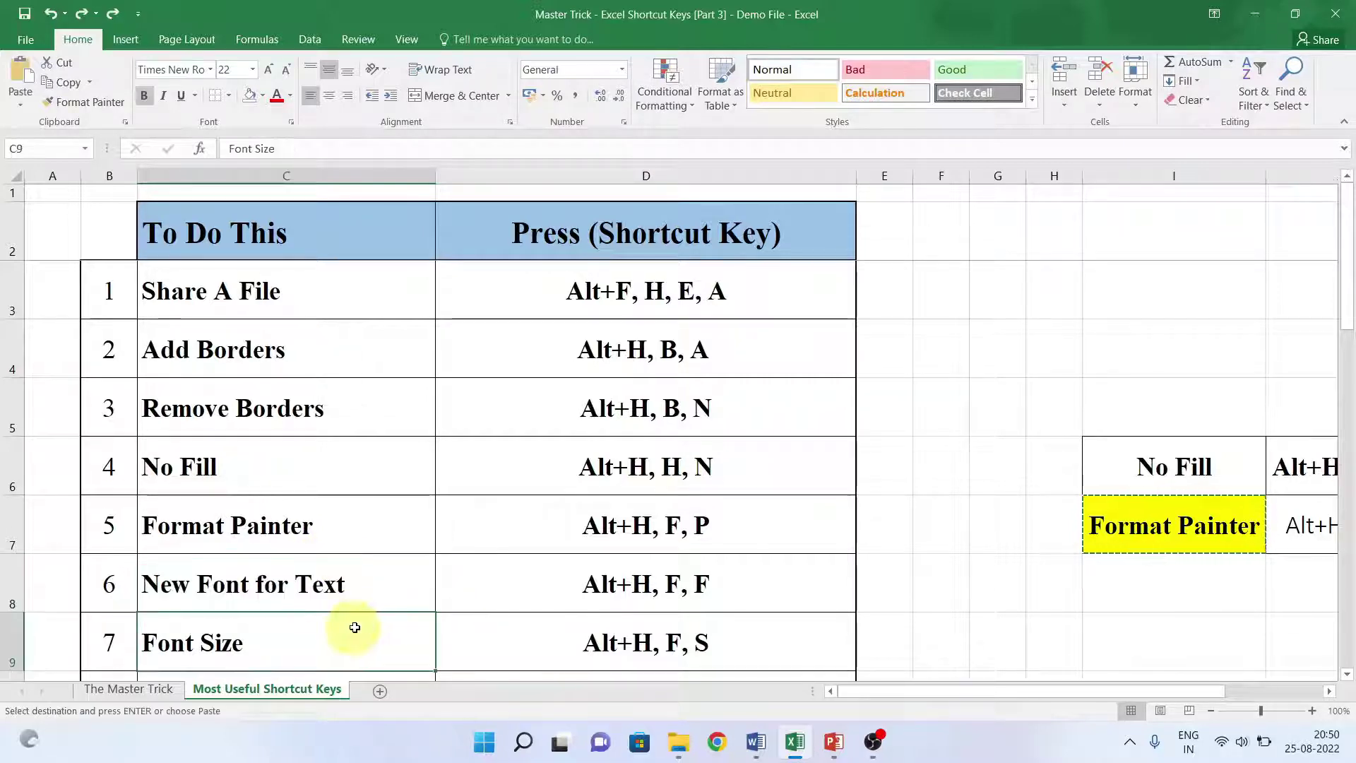
{"action": "scroll", "coordinate": [870, 457], "scroll_direction": "down", "scroll_amount": 1}
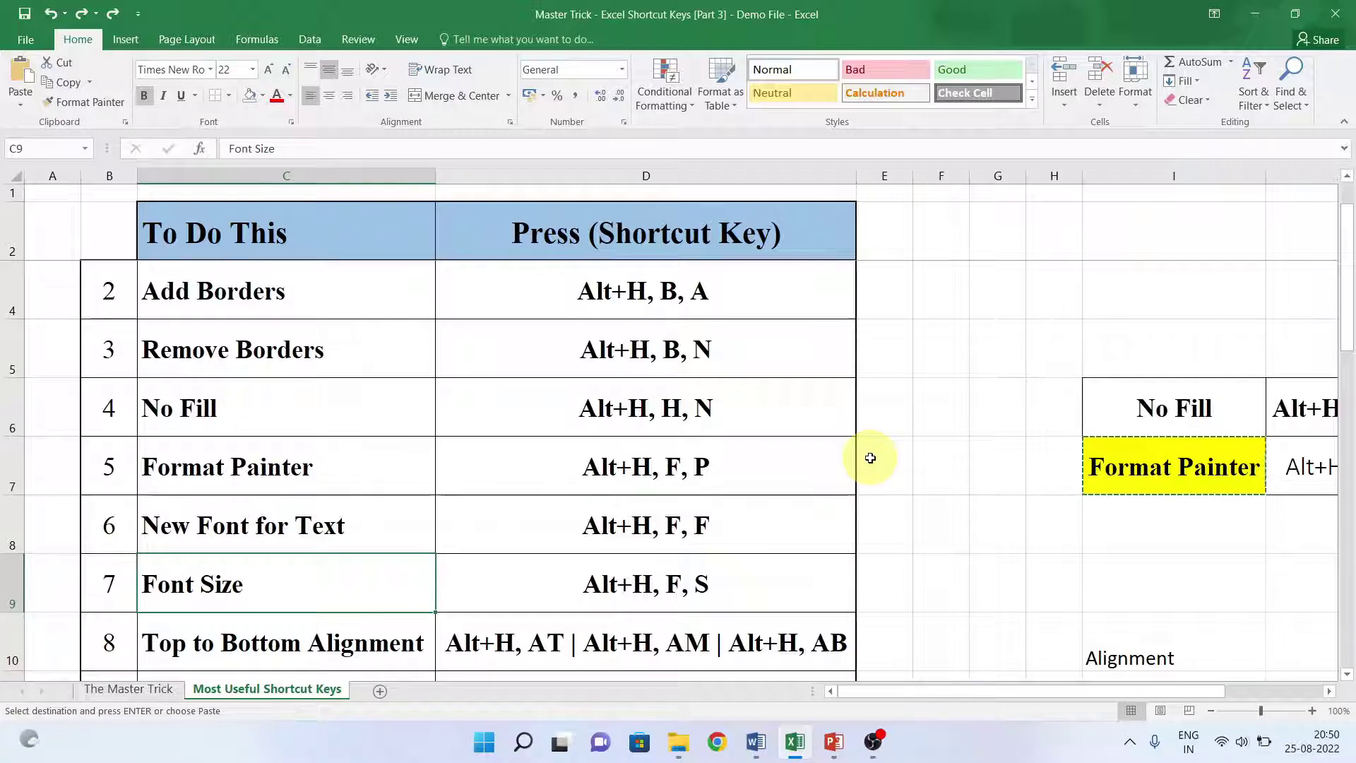
{"action": "key", "text": "alt+h"}
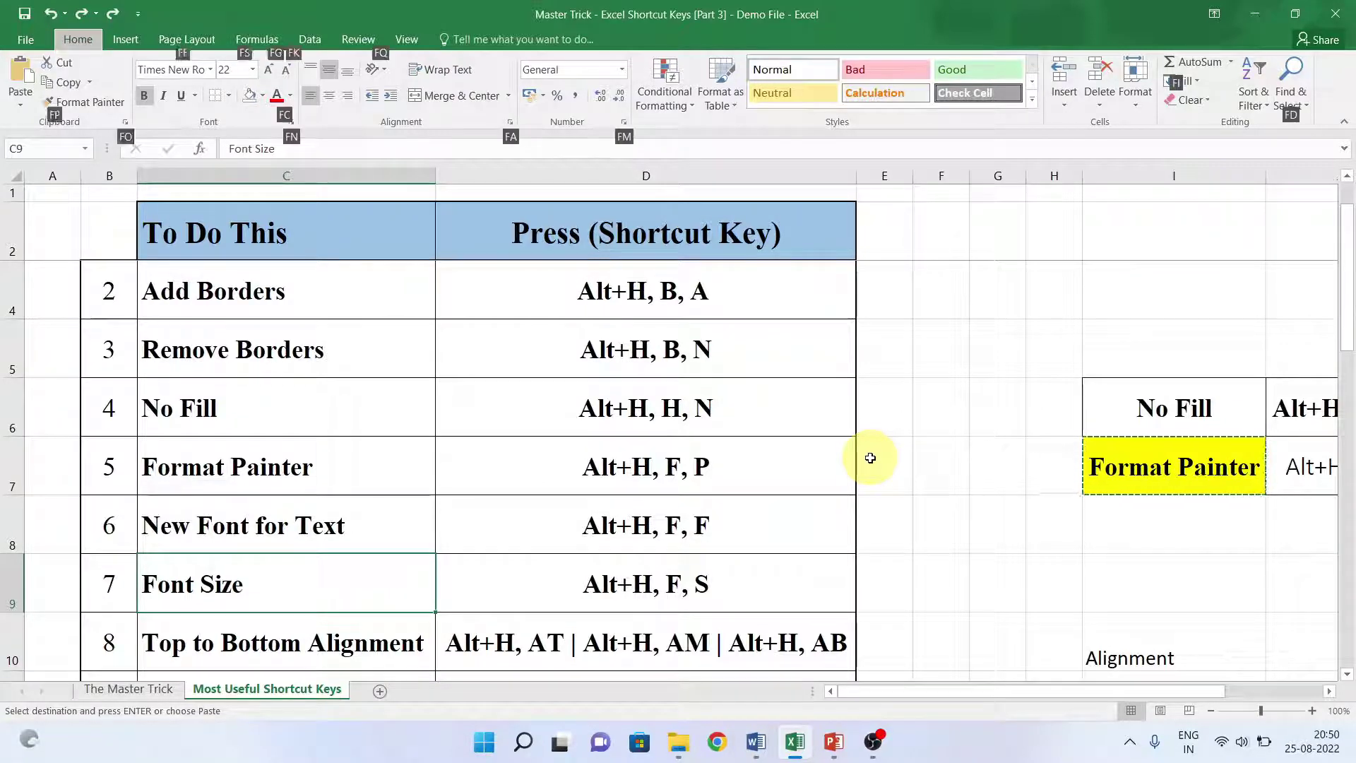
{"action": "key", "text": "f"}
{"action": "key", "text": "s"}
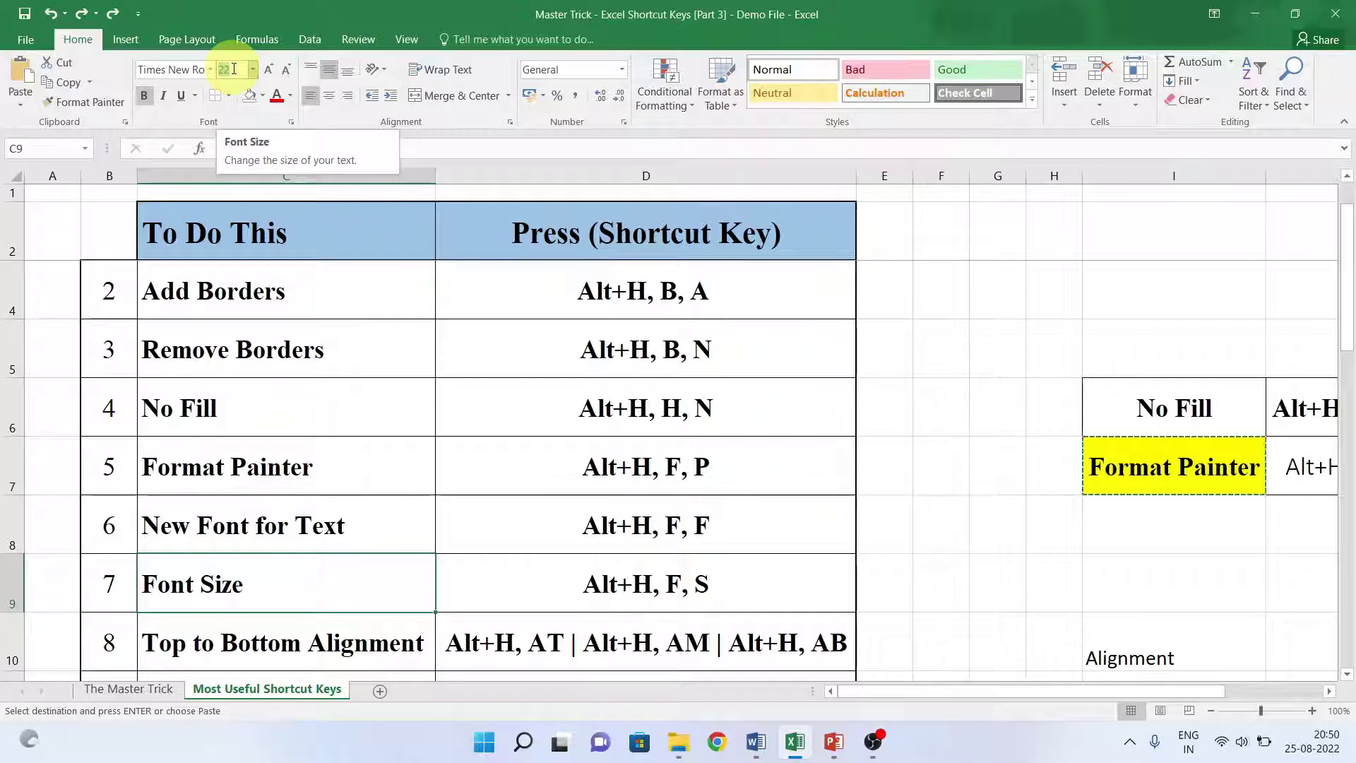
{"action": "type", "text": "50"}
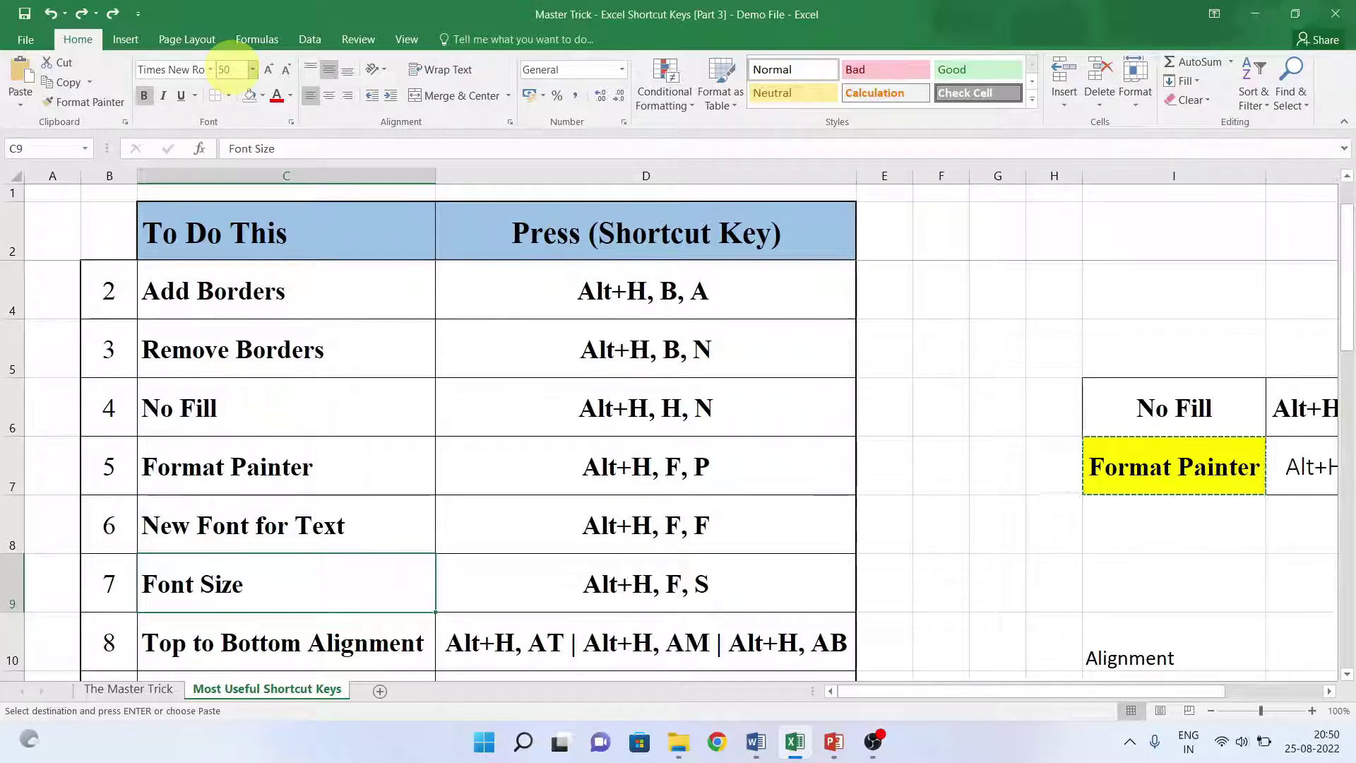
{"action": "key", "text": "Return"}
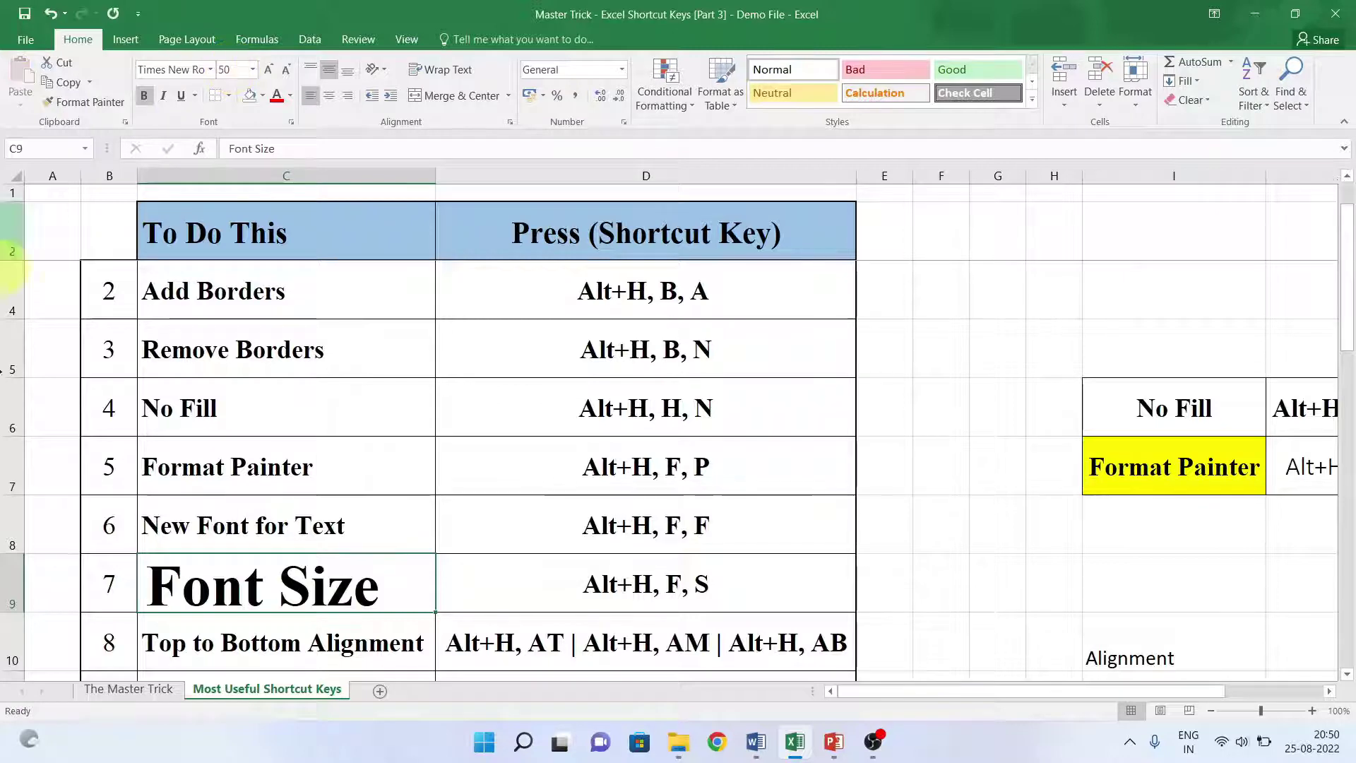
{"action": "key", "text": "ctrl+z"}
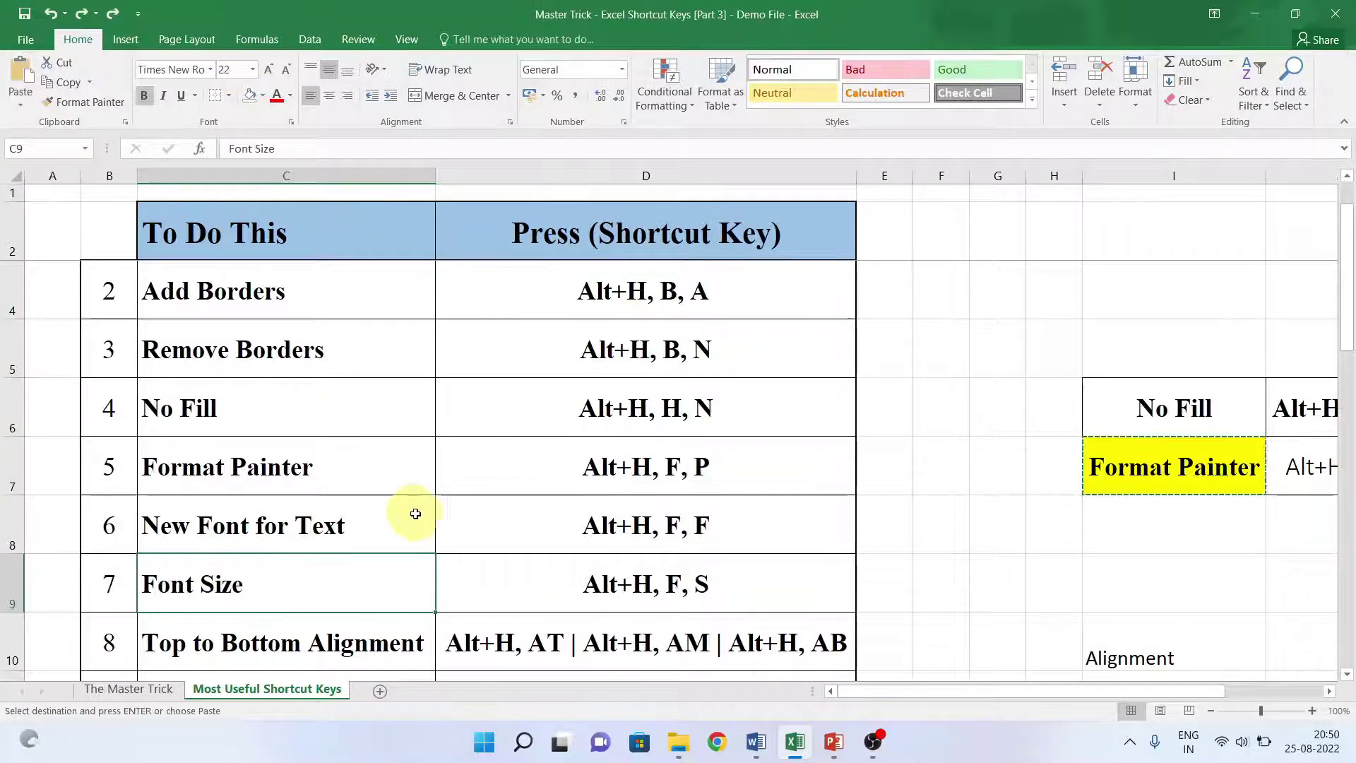
Align the "Alignment" text in cell I10 to the top of the cell
{"action": "key", "text": "Down"}
{"action": "scroll", "coordinate": [409, 511], "scroll_direction": "down", "scroll_amount": 2}
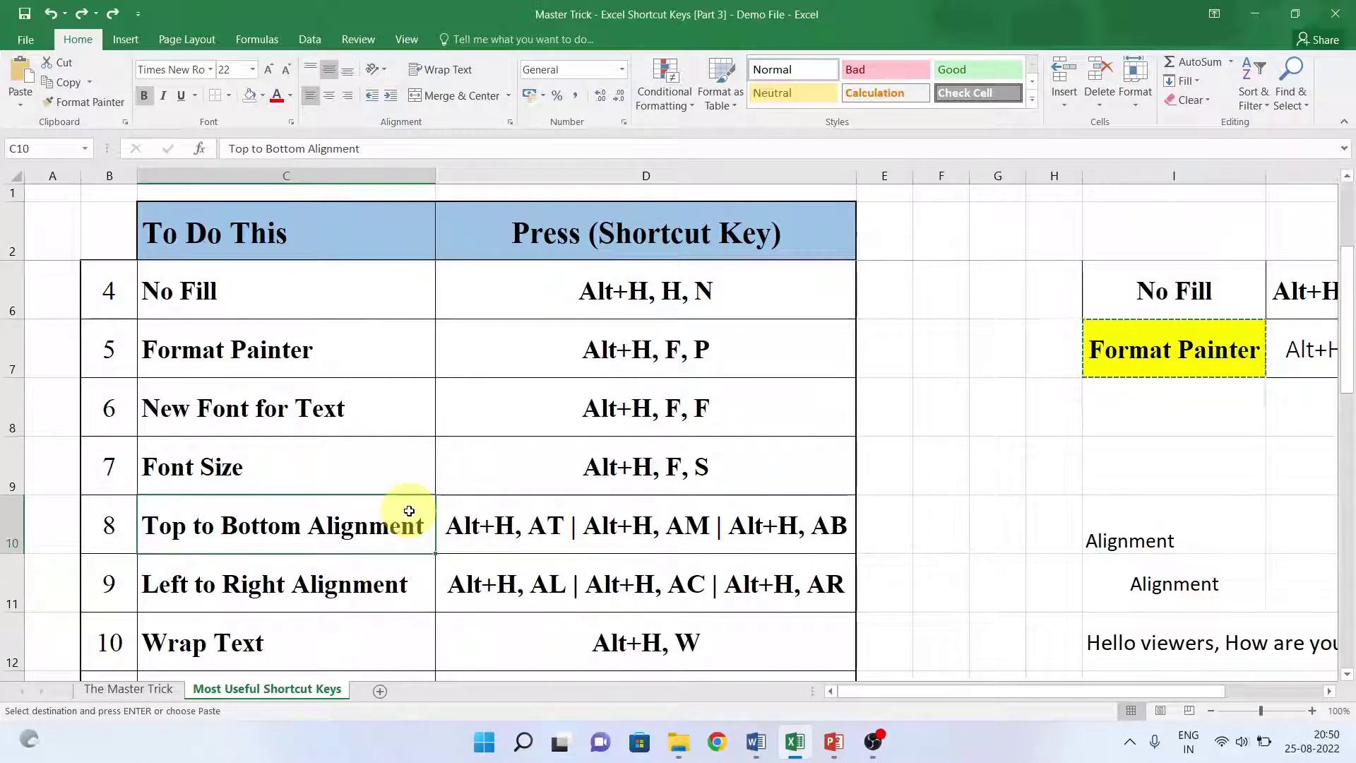
{"action": "key", "text": "Right"}
{"action": "key", "text": "Right"}
{"action": "key", "text": "Right"}
{"action": "key", "text": "Right"}
{"action": "key", "text": "Right"}
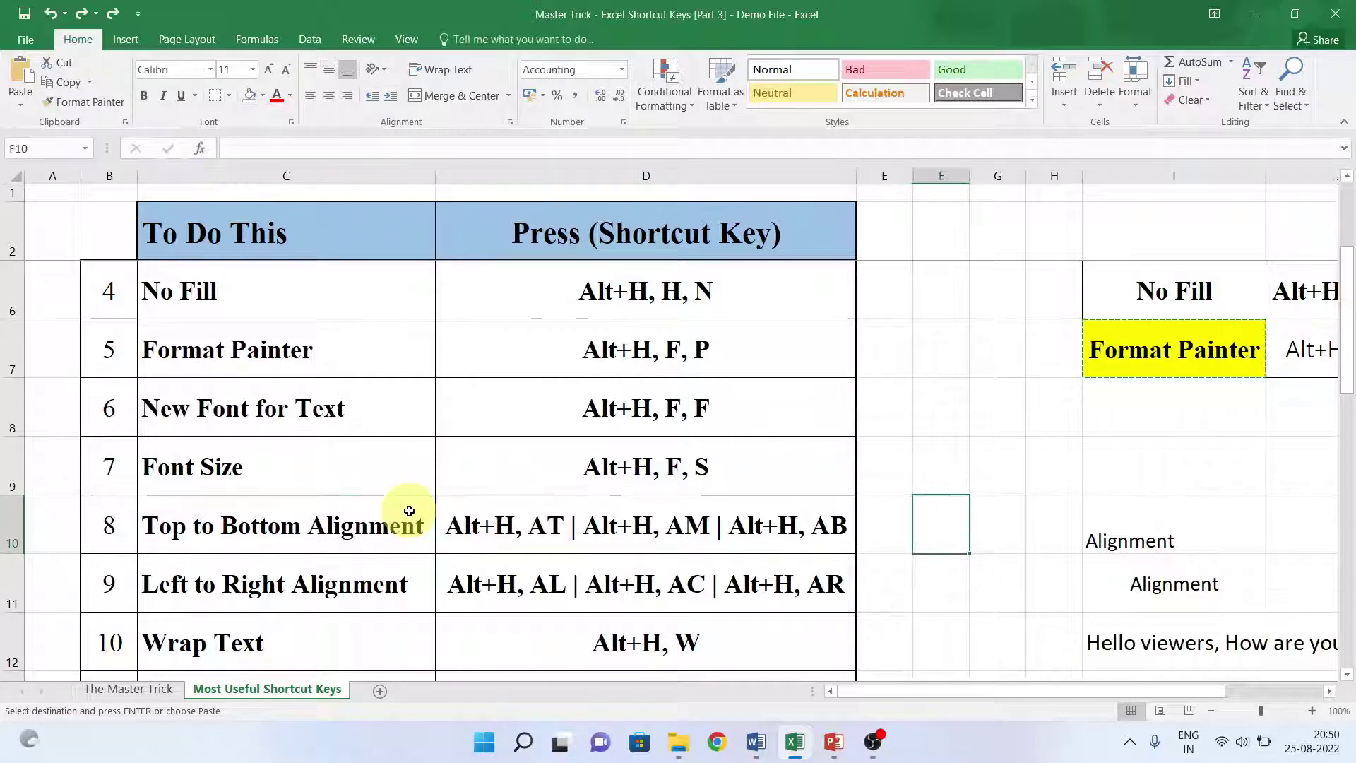
{"action": "key", "text": "Right"}
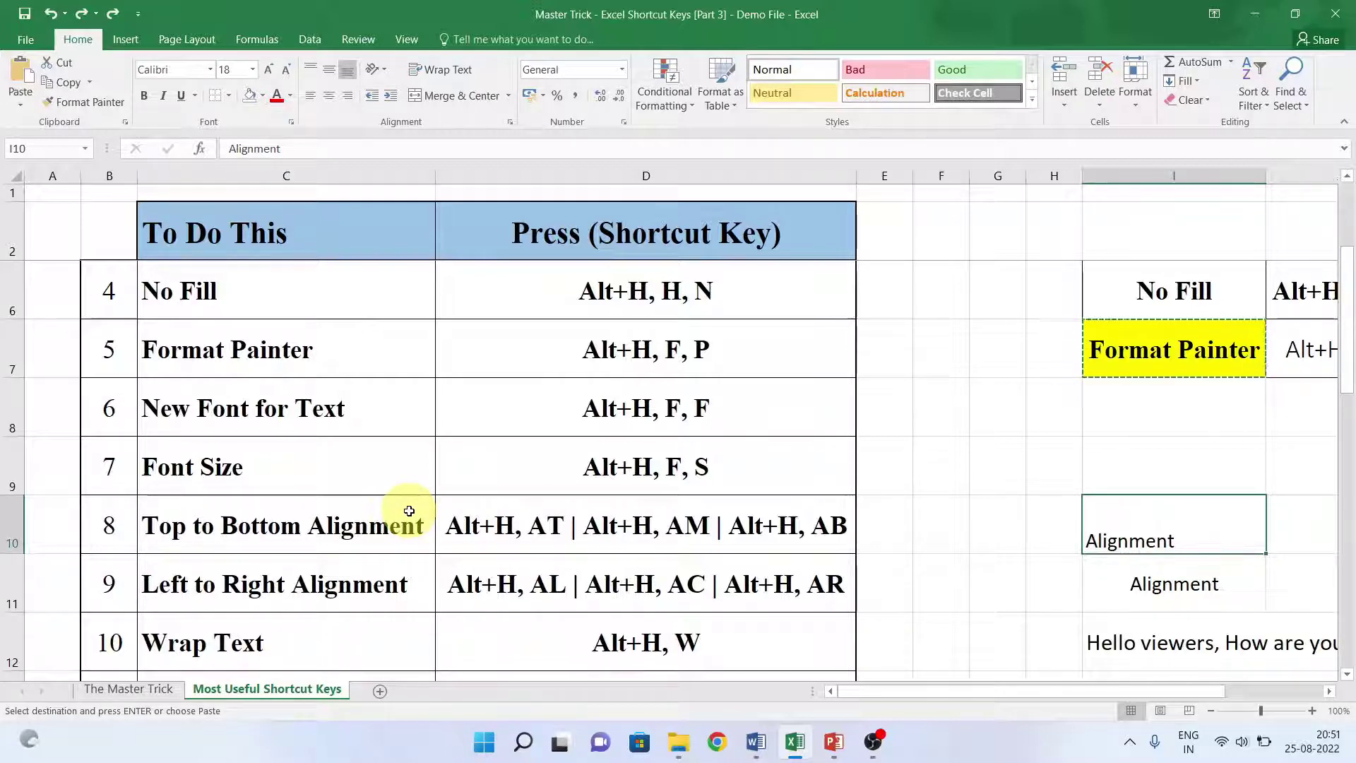
{"action": "key", "text": "alt"}
{"action": "key", "text": "h"}
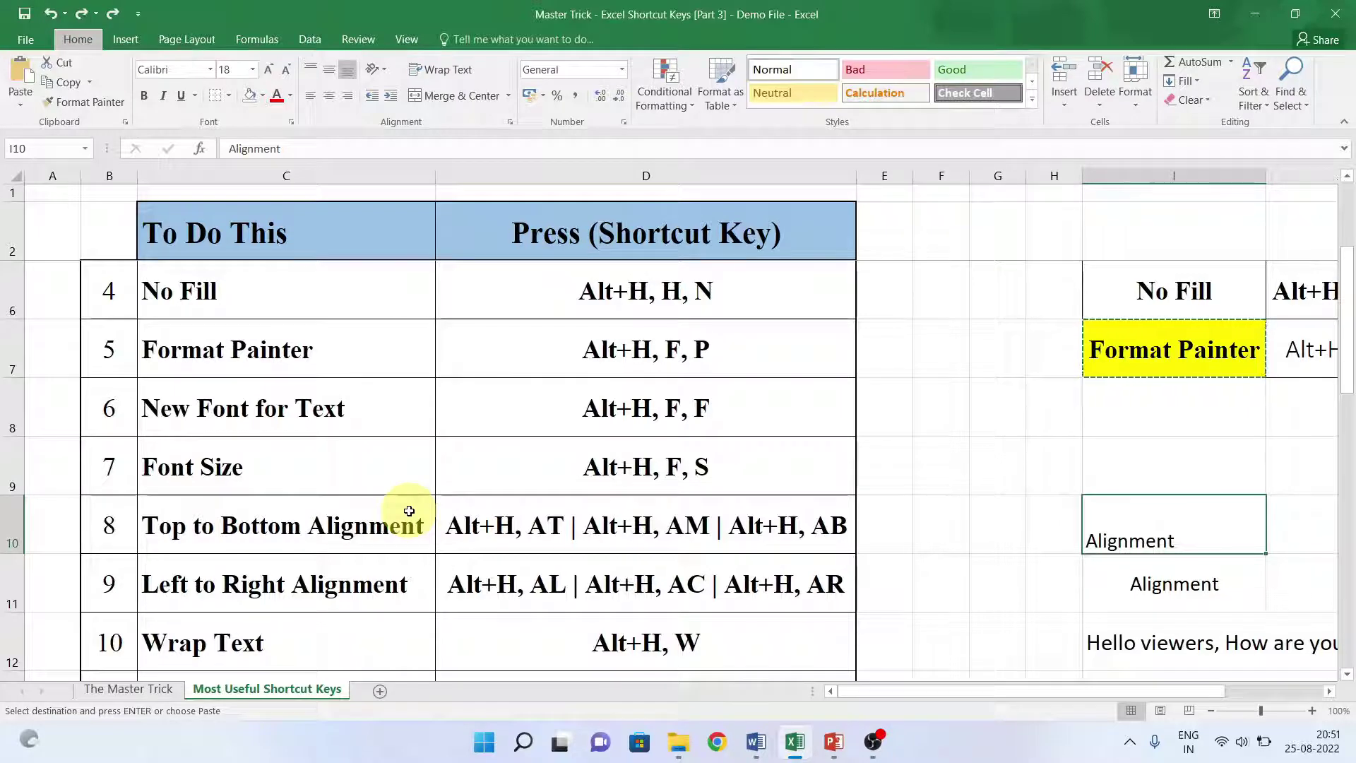
{"action": "key", "text": "a"}
{"action": "key", "text": "t"}
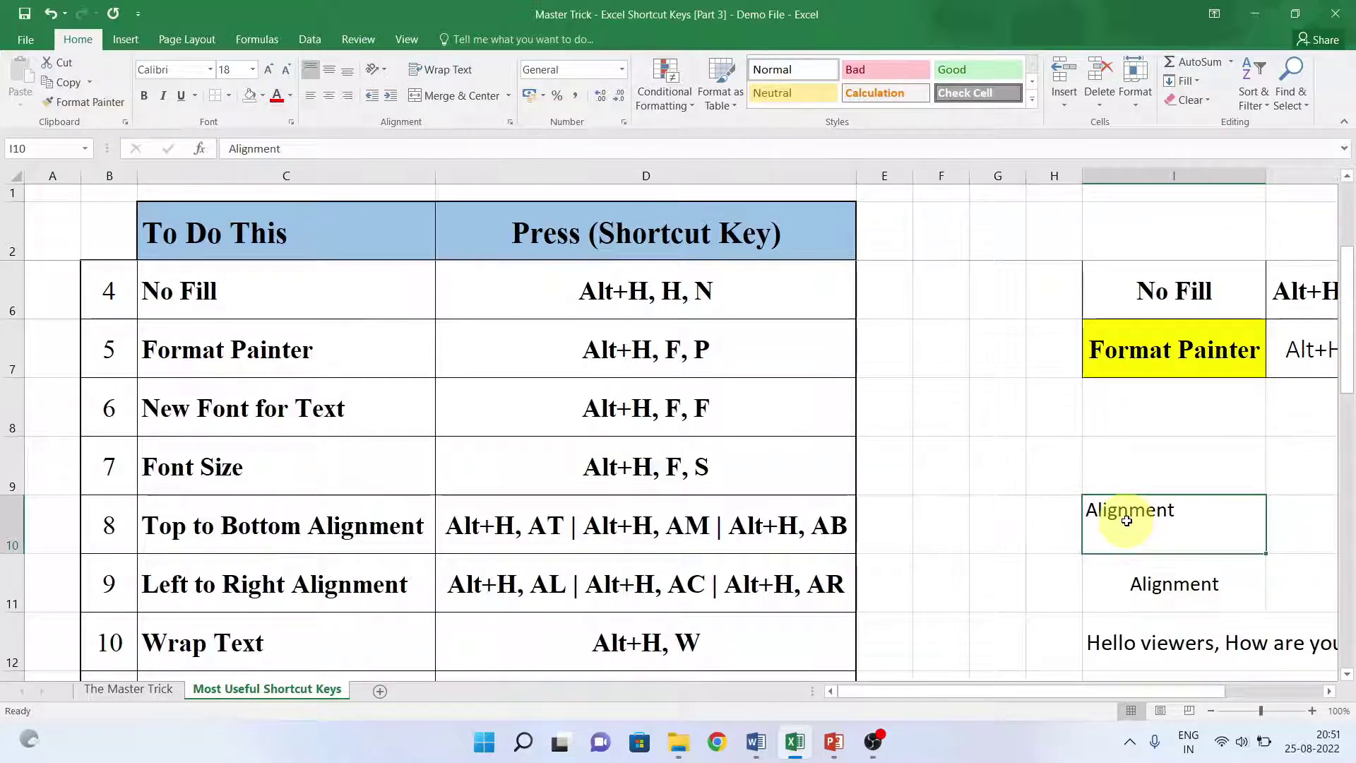
Align the text in cell I10 vertically to the middle of the cell
{"action": "key", "text": "alt"}
{"action": "key", "text": "h"}
{"action": "key", "text": "a"}
{"action": "key", "text": "m"}
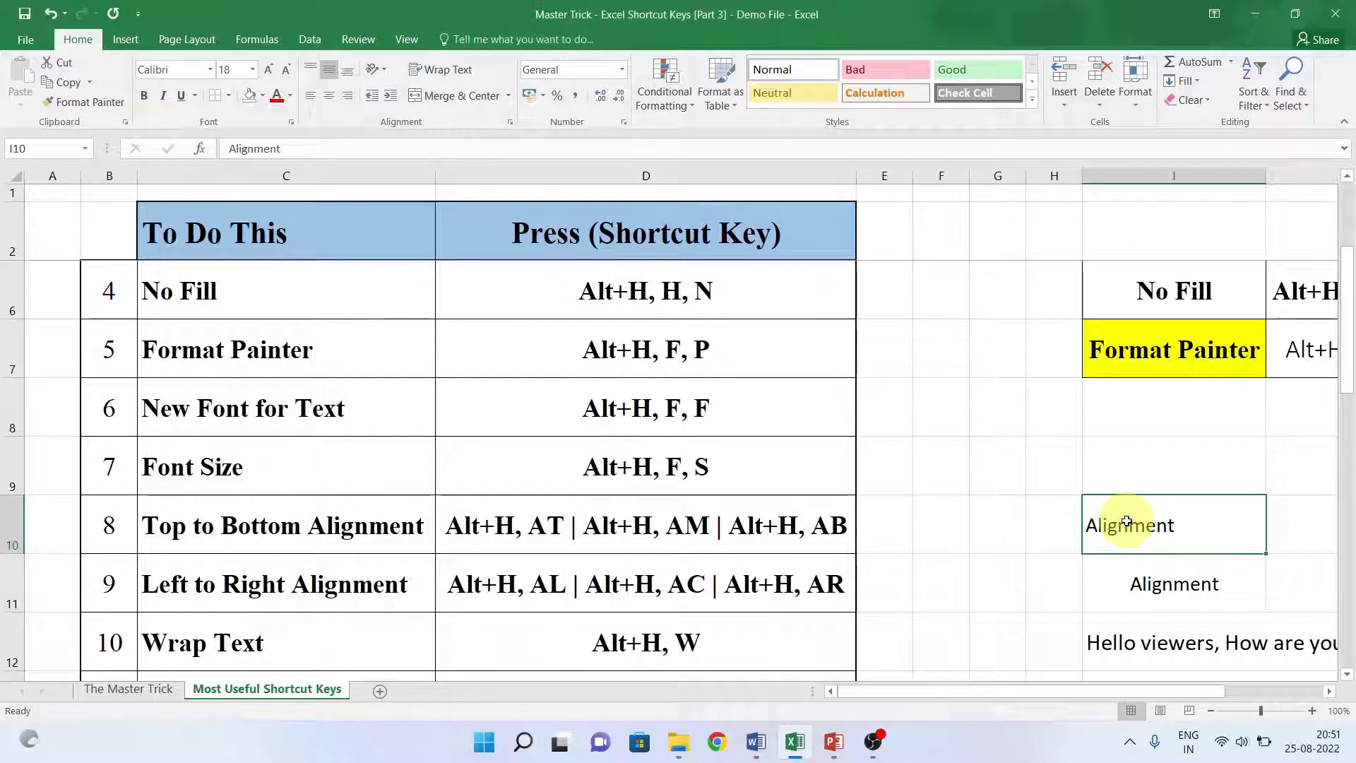
Align the text in cell I10 to the top again, then to the bottom of the cell
{"action": "key", "text": "alt"}
{"action": "key", "text": "h"}
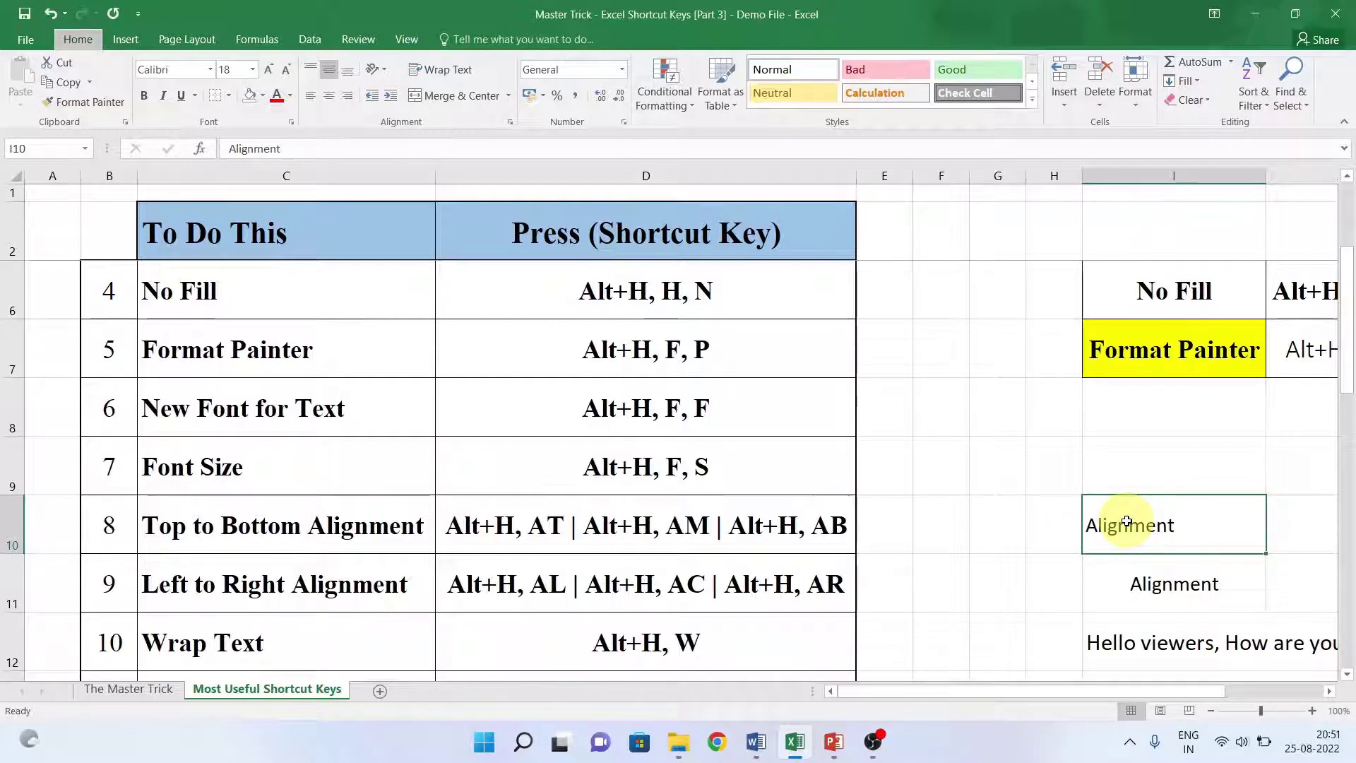
{"action": "key", "text": "a"}
{"action": "key", "text": "t"}
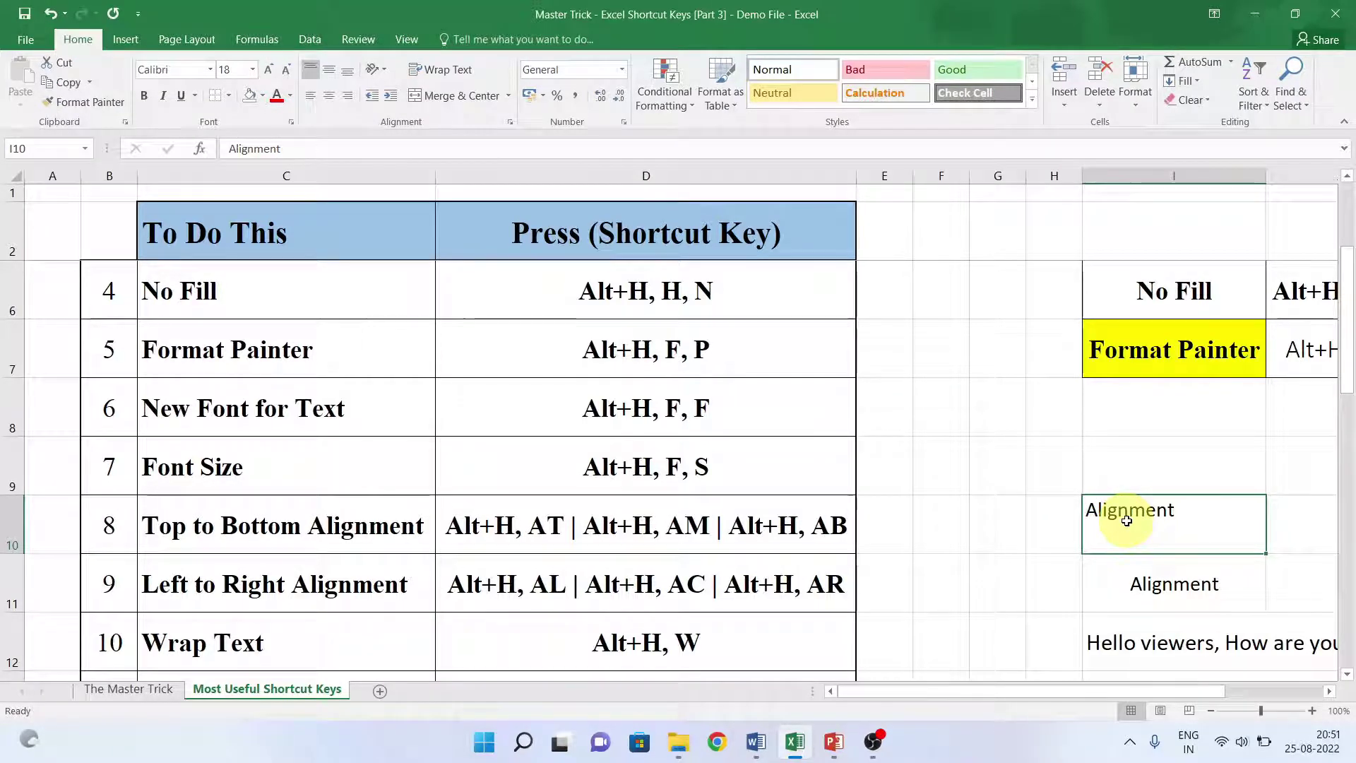
{"action": "key", "text": "alt+h"}
{"action": "key", "text": "a"}
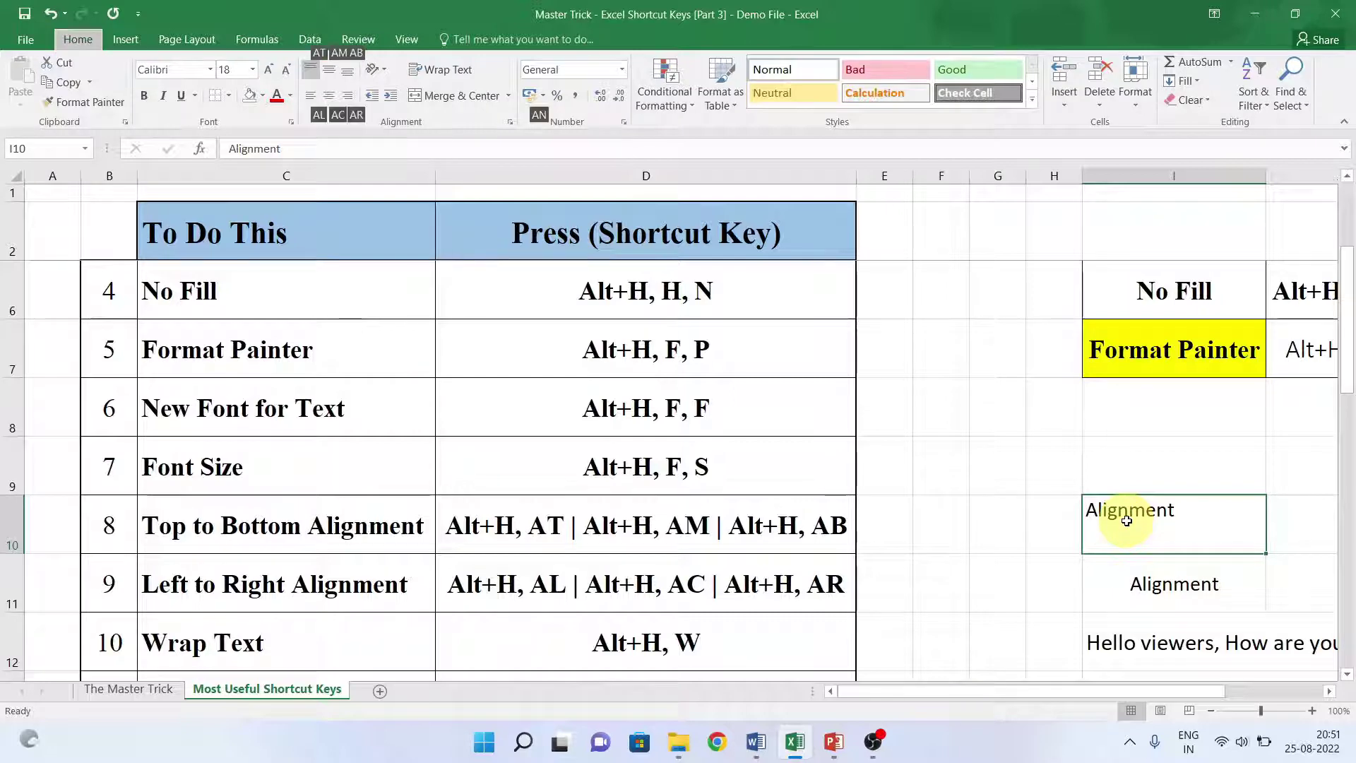
{"action": "key", "text": "b"}
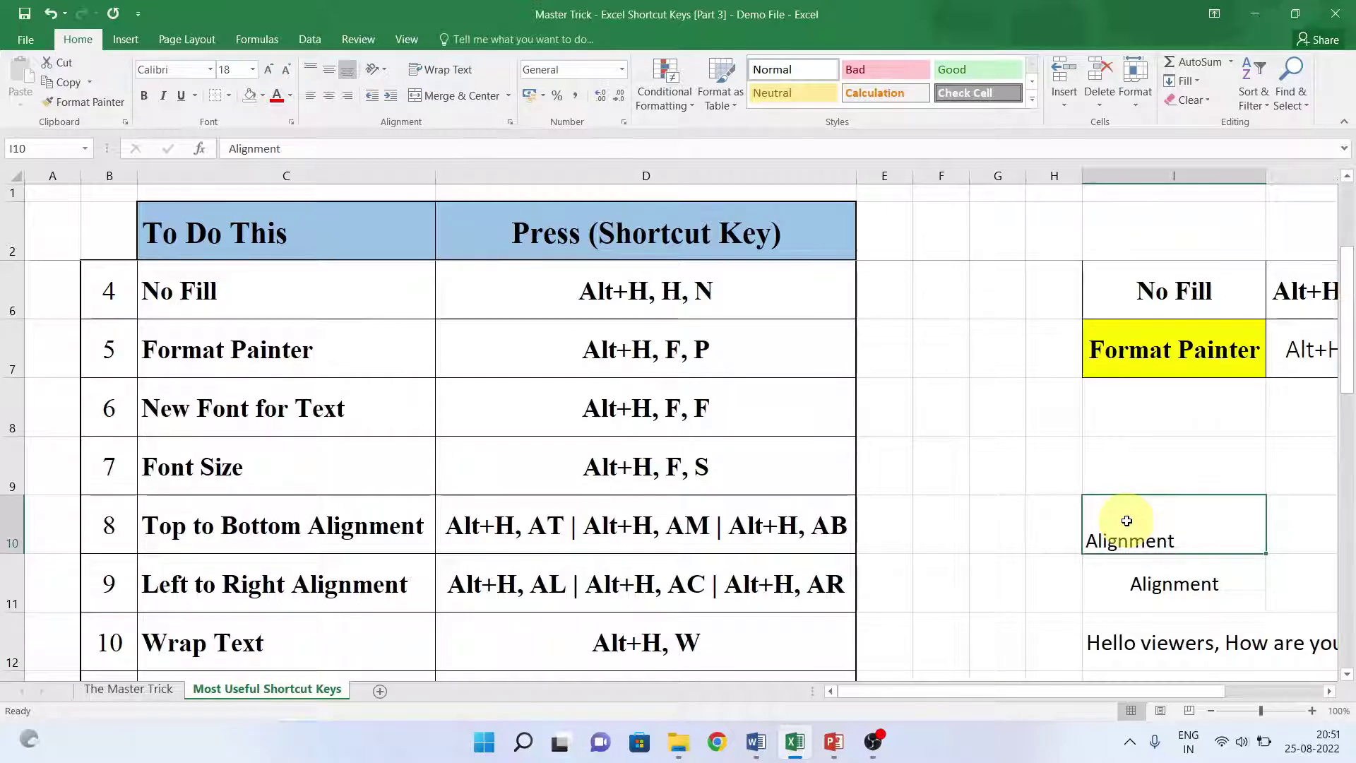
Left-align the "Alignment" text in cell I11
{"action": "left_click", "coordinate": [1158, 577]}
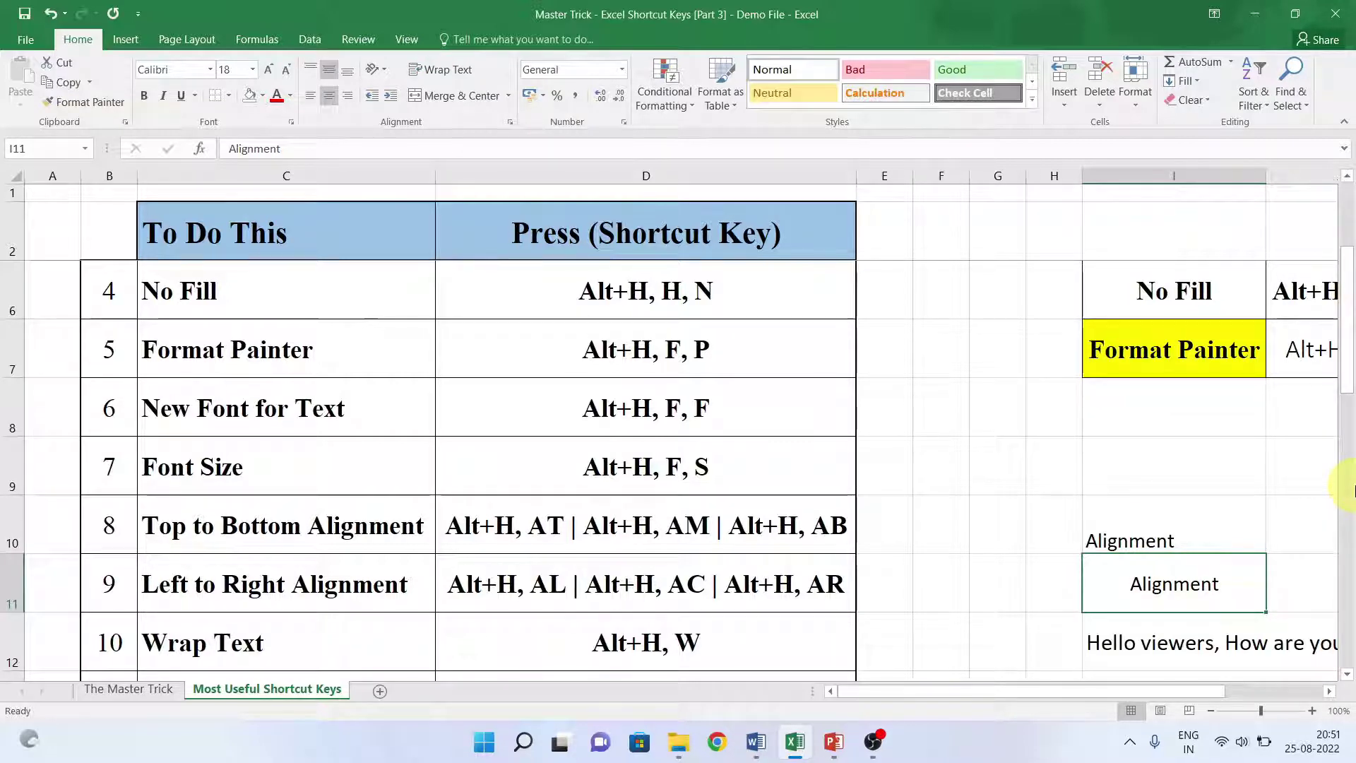
{"action": "key", "text": "alt+h"}
{"action": "key", "text": "a"}
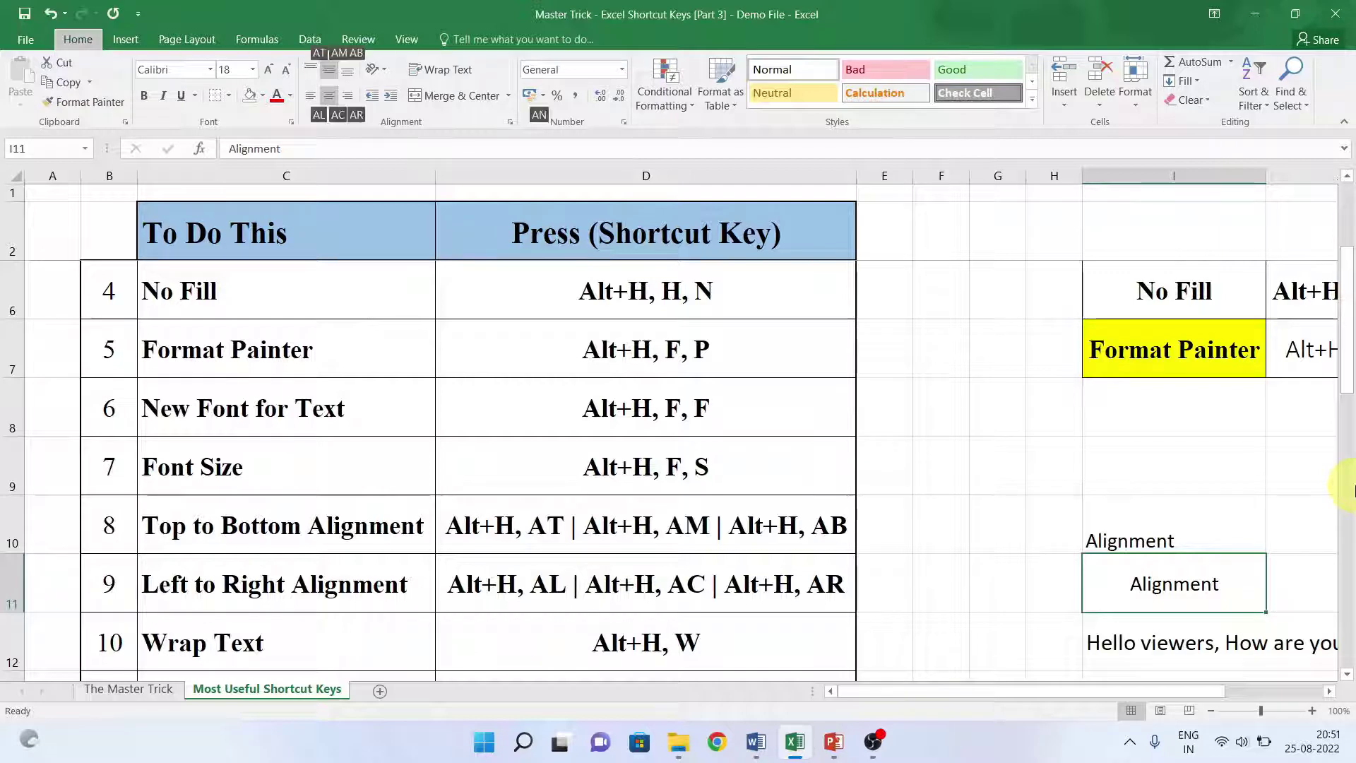
{"action": "key", "text": "l"}
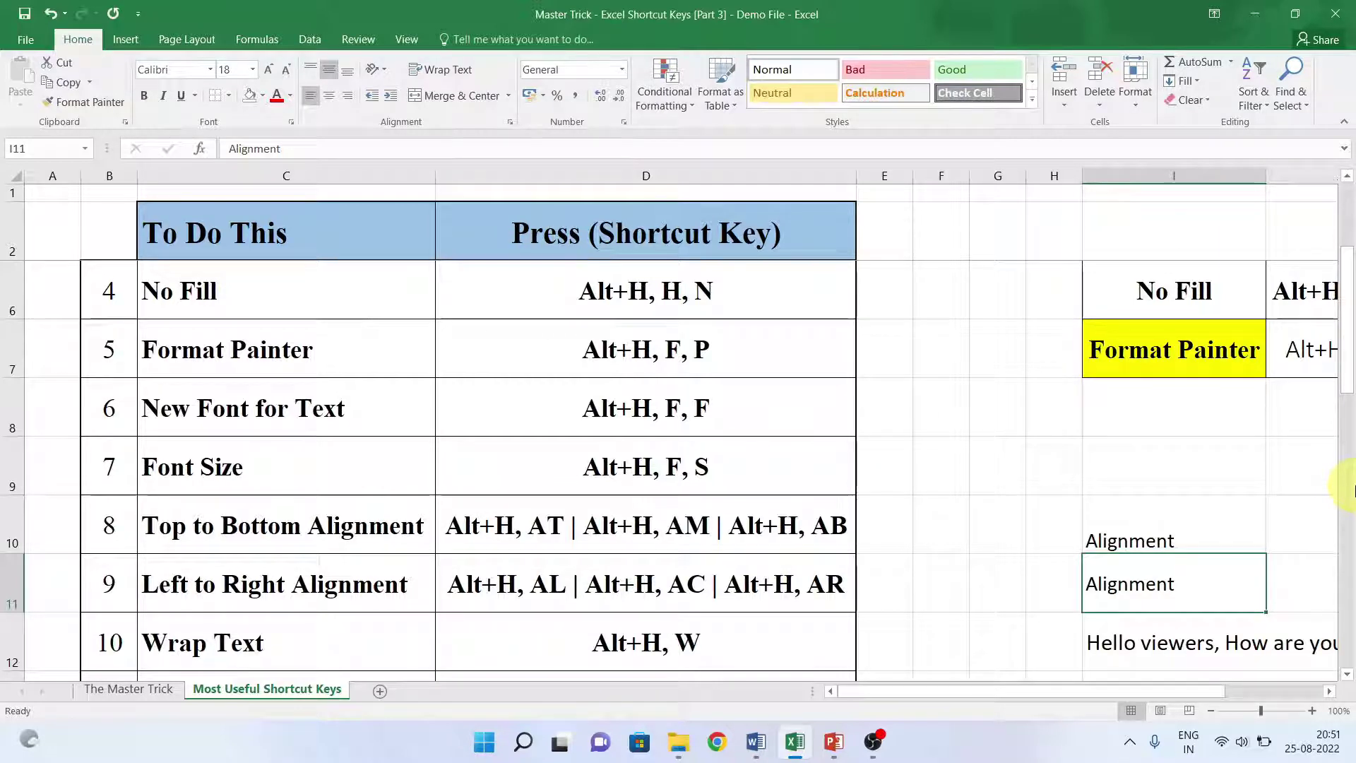
Center the text in cell I11 horizontally, then right-align it
{"action": "key", "text": "alt+h"}
{"action": "key", "text": "a"}
{"action": "key", "text": "c"}
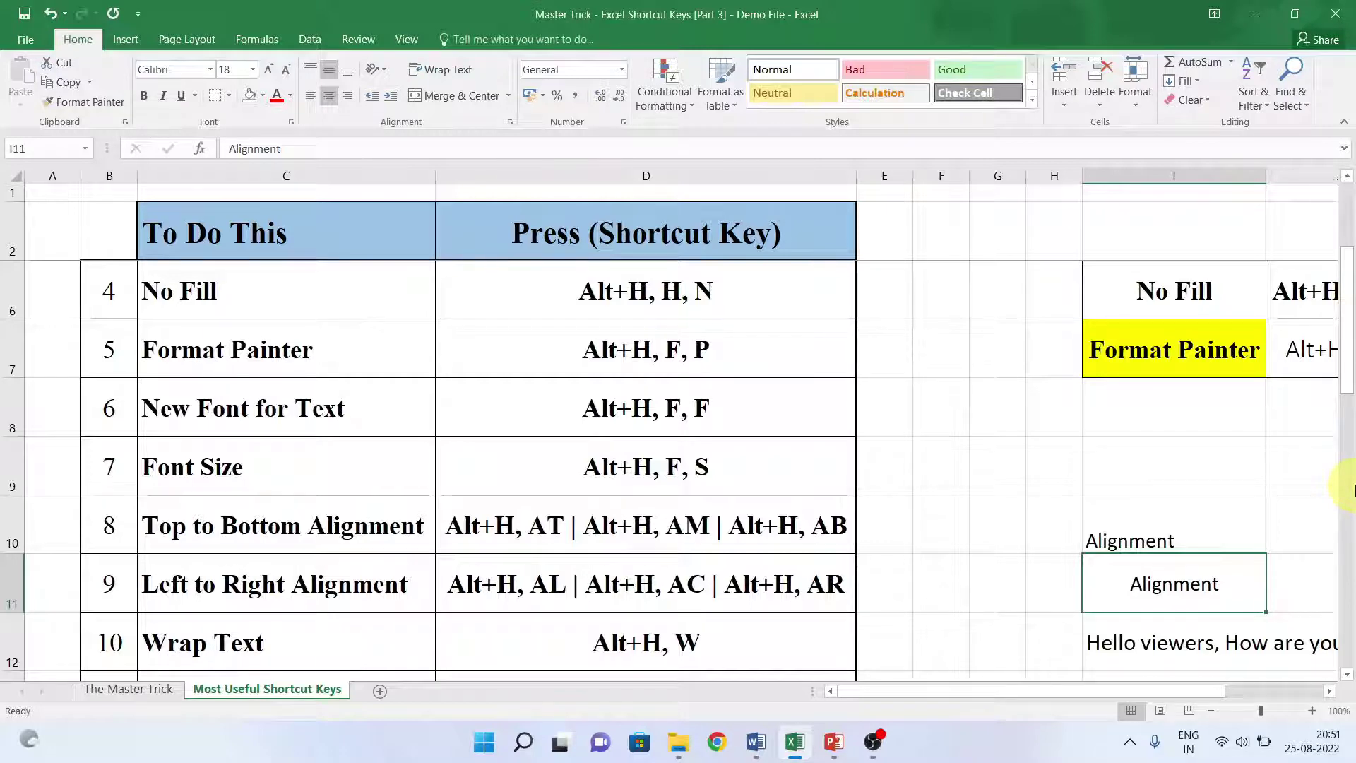
{"action": "key", "text": "alt+h"}
{"action": "key", "text": "a"}
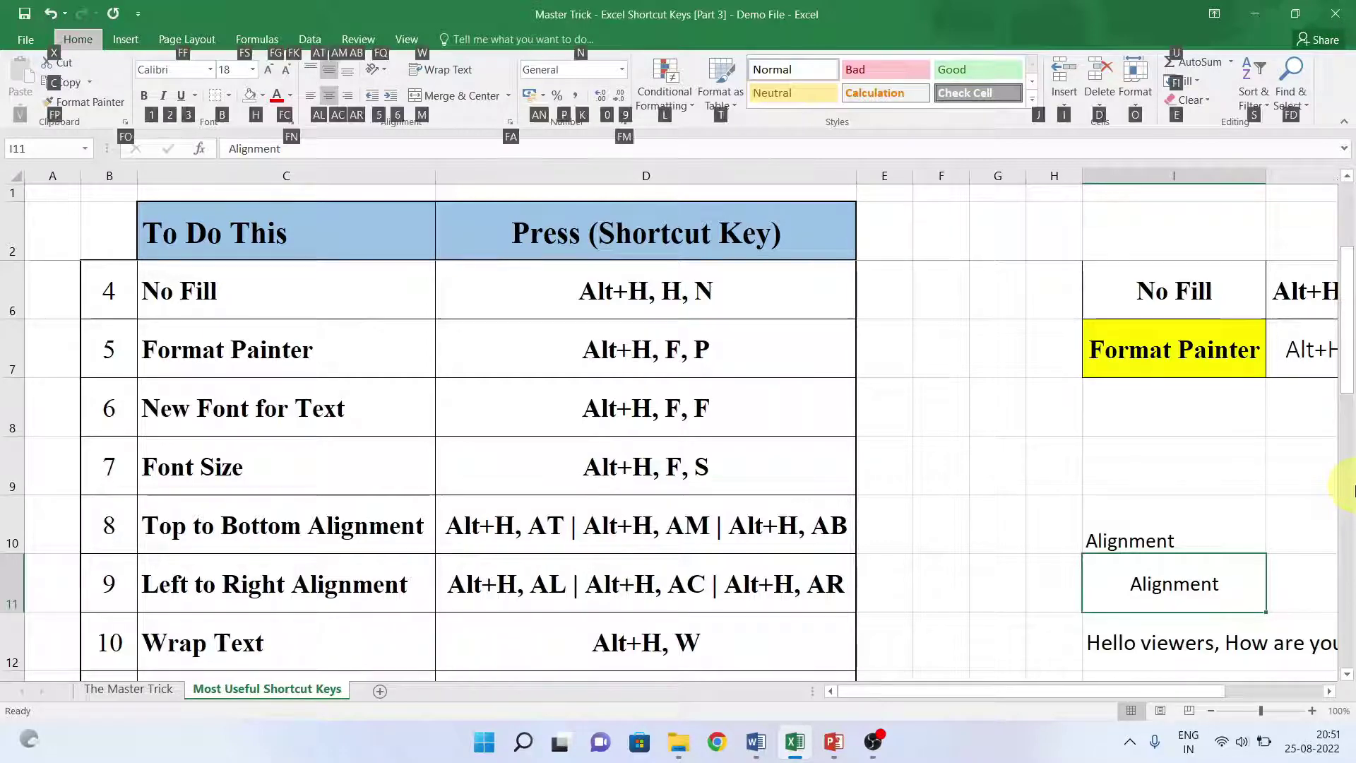
{"action": "key", "text": "r"}
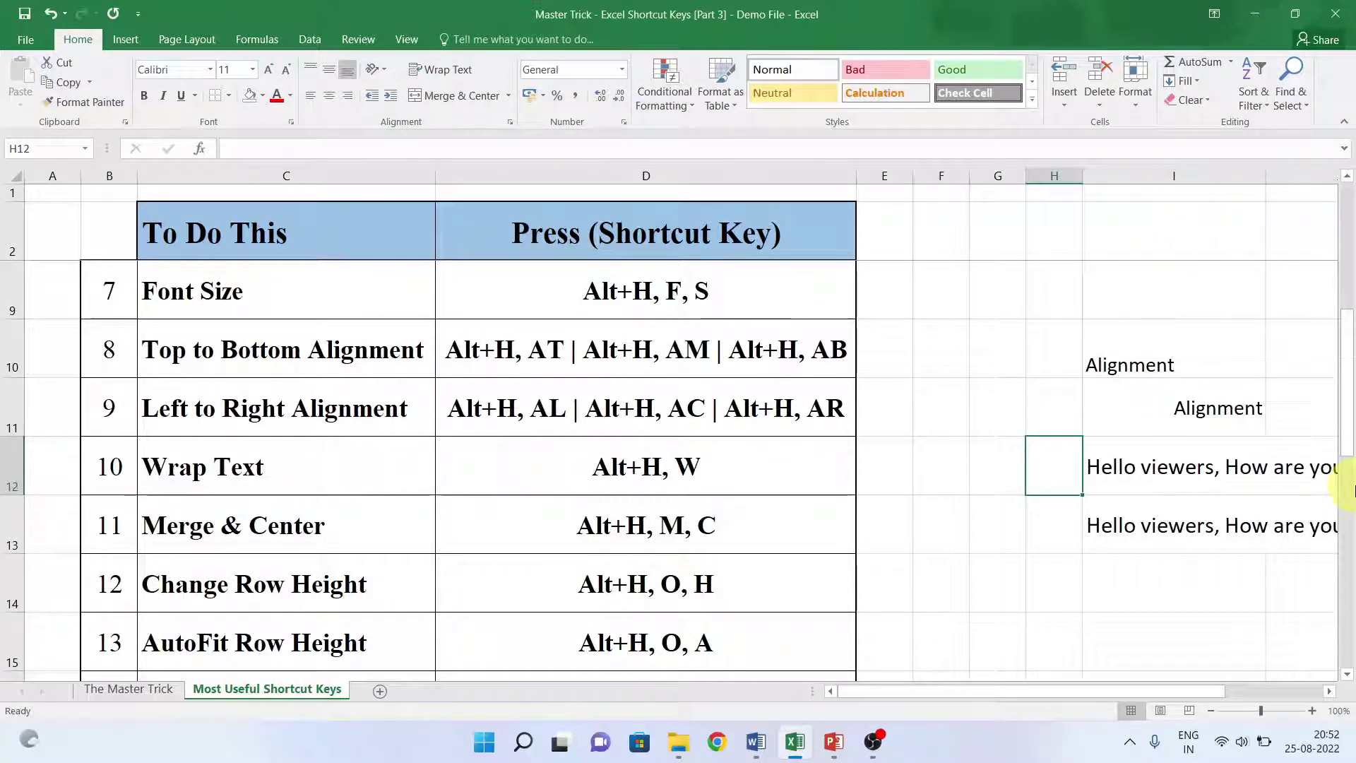
Apply Wrap Text to the "Hello viewers, How are you?" cell I12
{"action": "key", "text": "Right"}
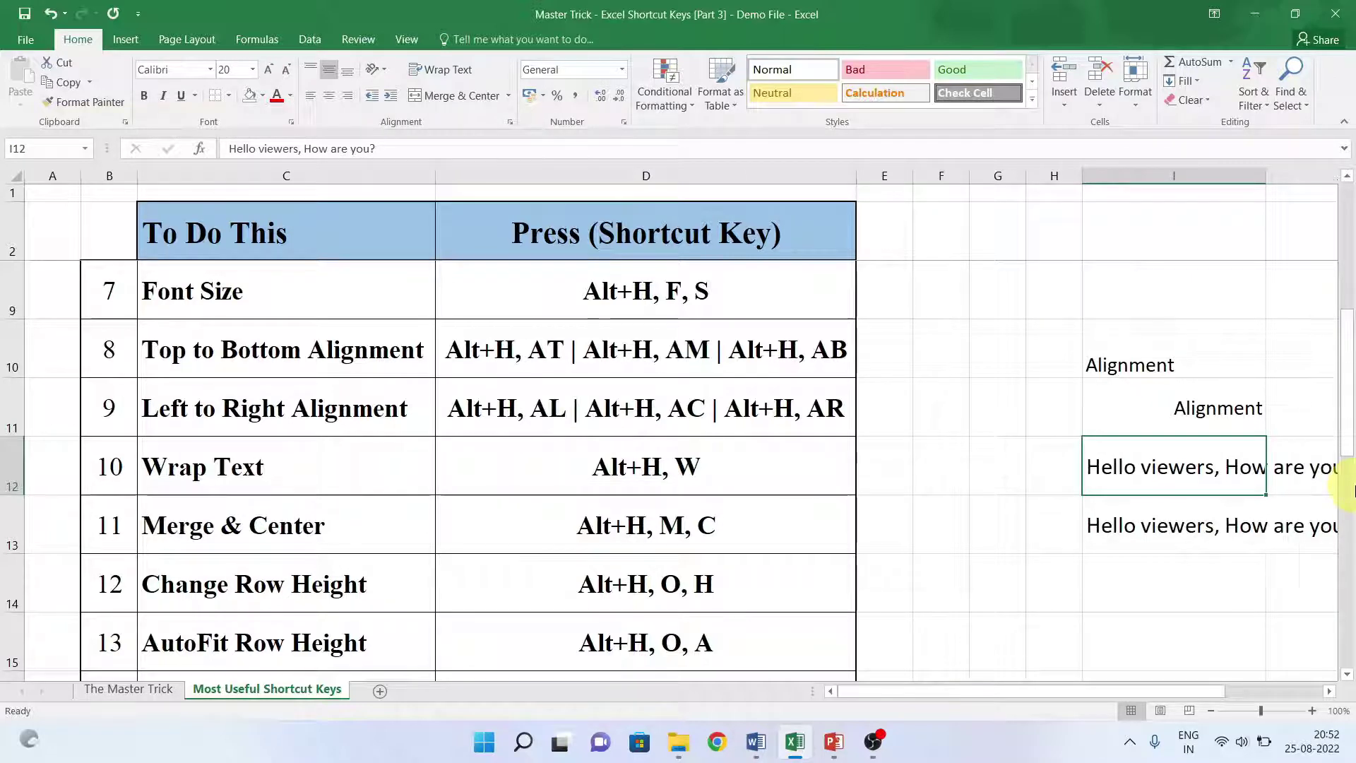
{"action": "key", "text": "Right"}
{"action": "key", "text": "Left"}
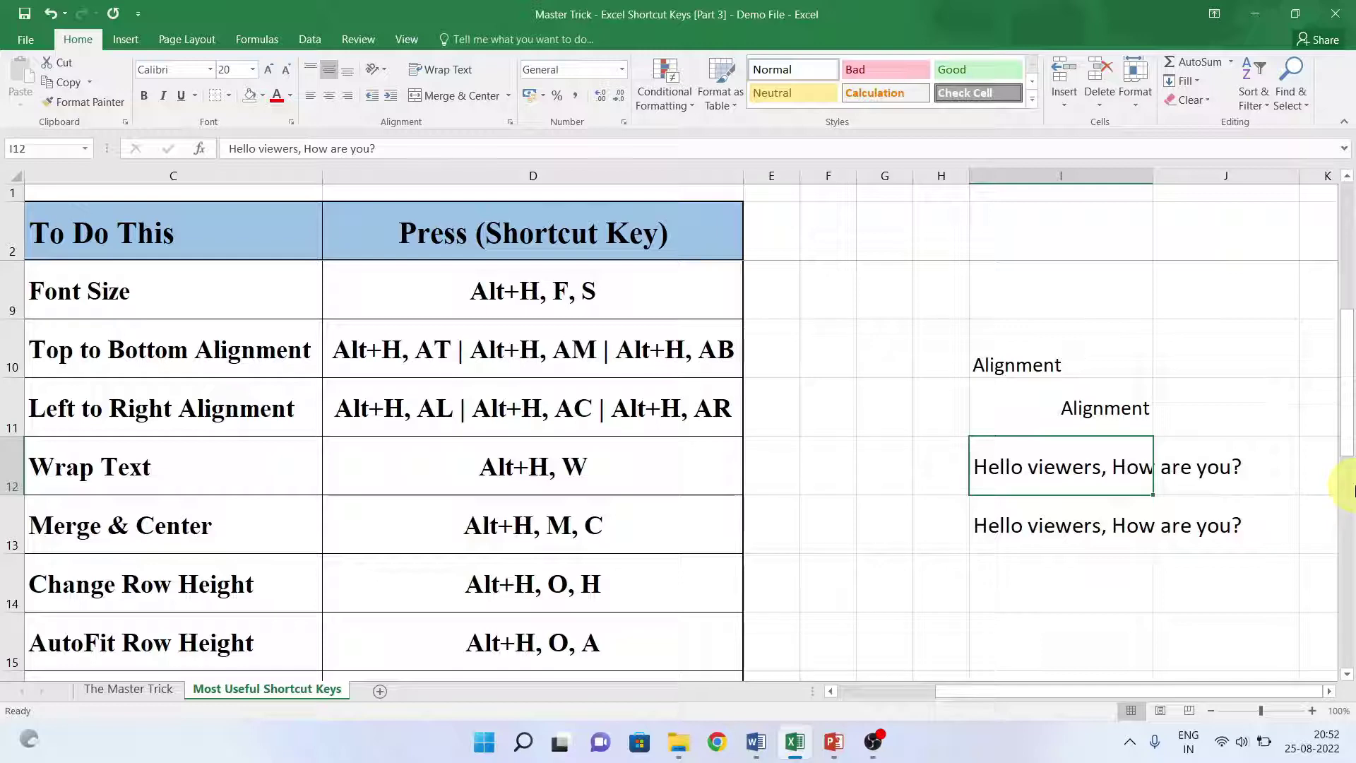
{"action": "key", "text": "alt+h"}
{"action": "key", "text": "w"}
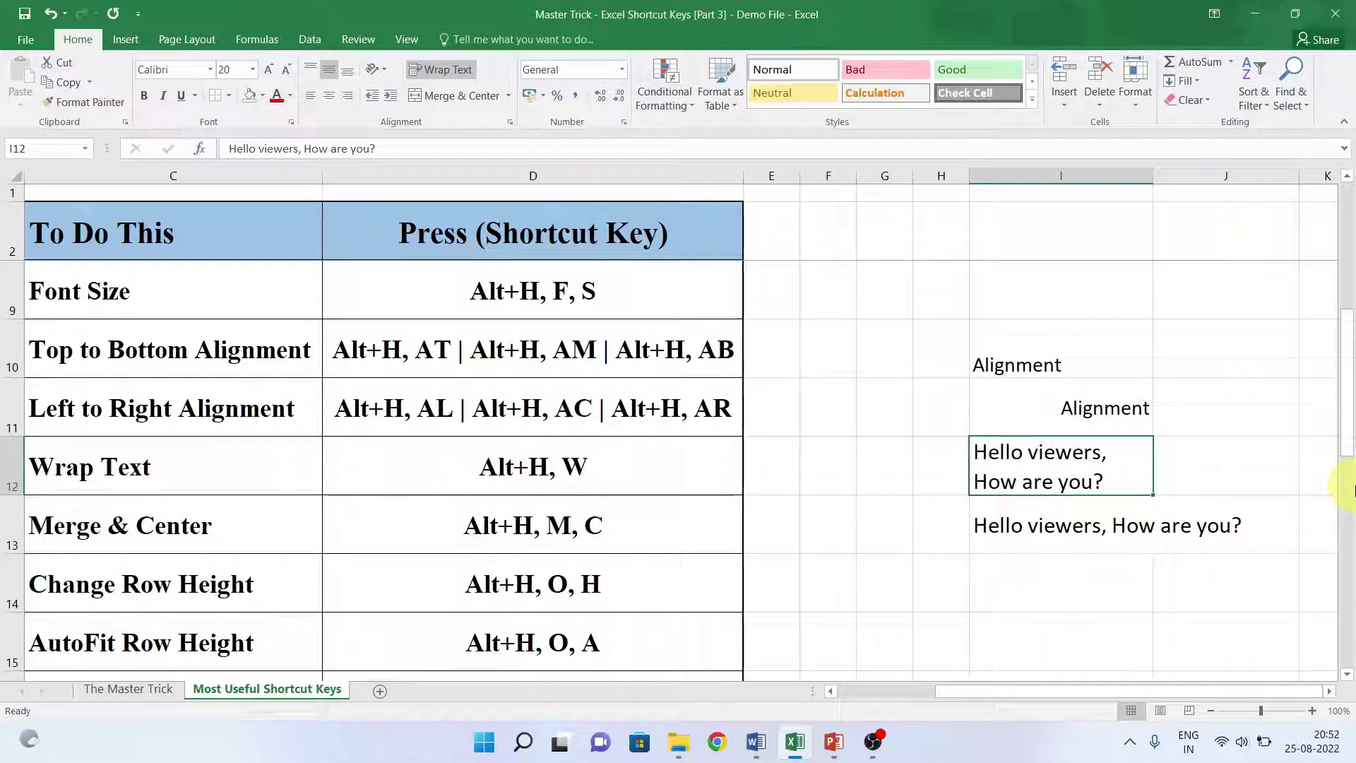
Select the range I13:J13 spanned by the second "Hello viewers, How are you?" text
{"action": "key", "text": "Left"}
{"action": "key", "text": "Right"}
{"action": "key", "text": "Left"}
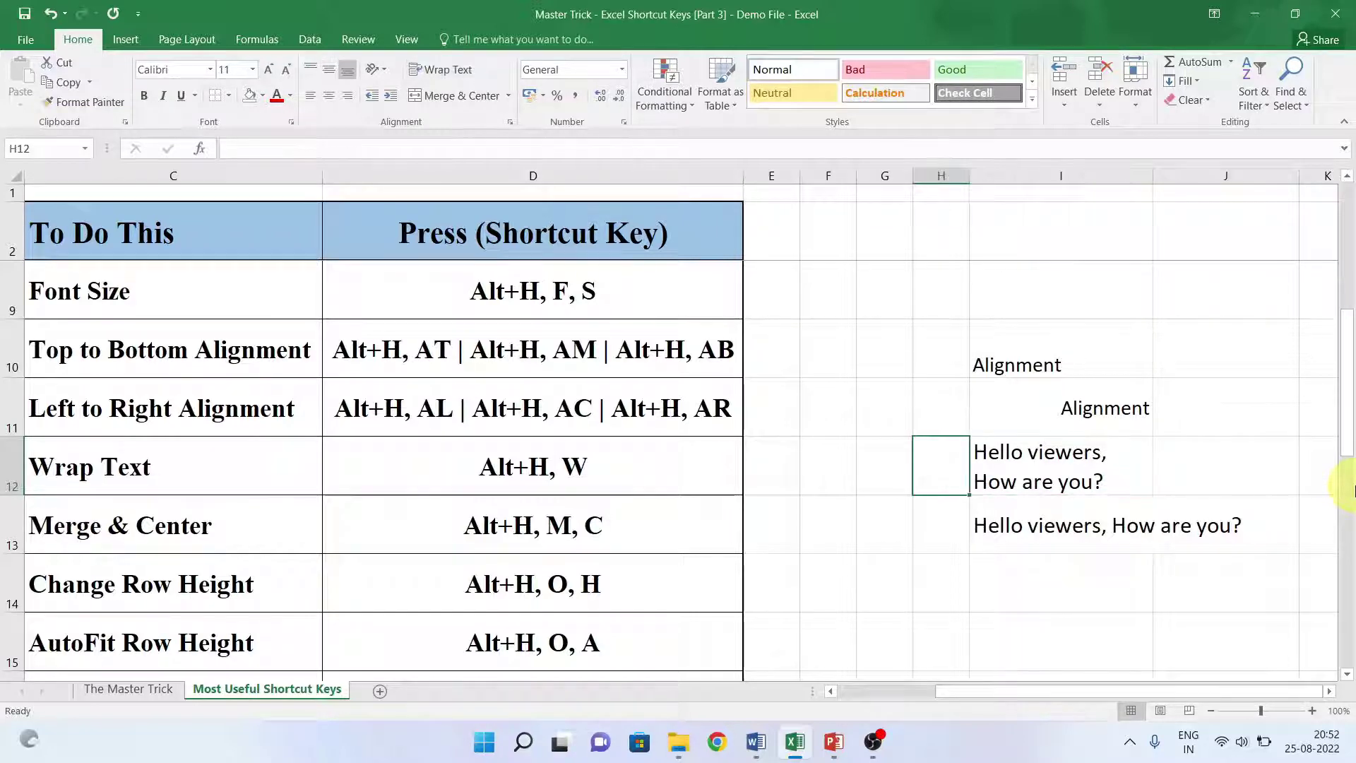
{"action": "key", "text": "Left"}
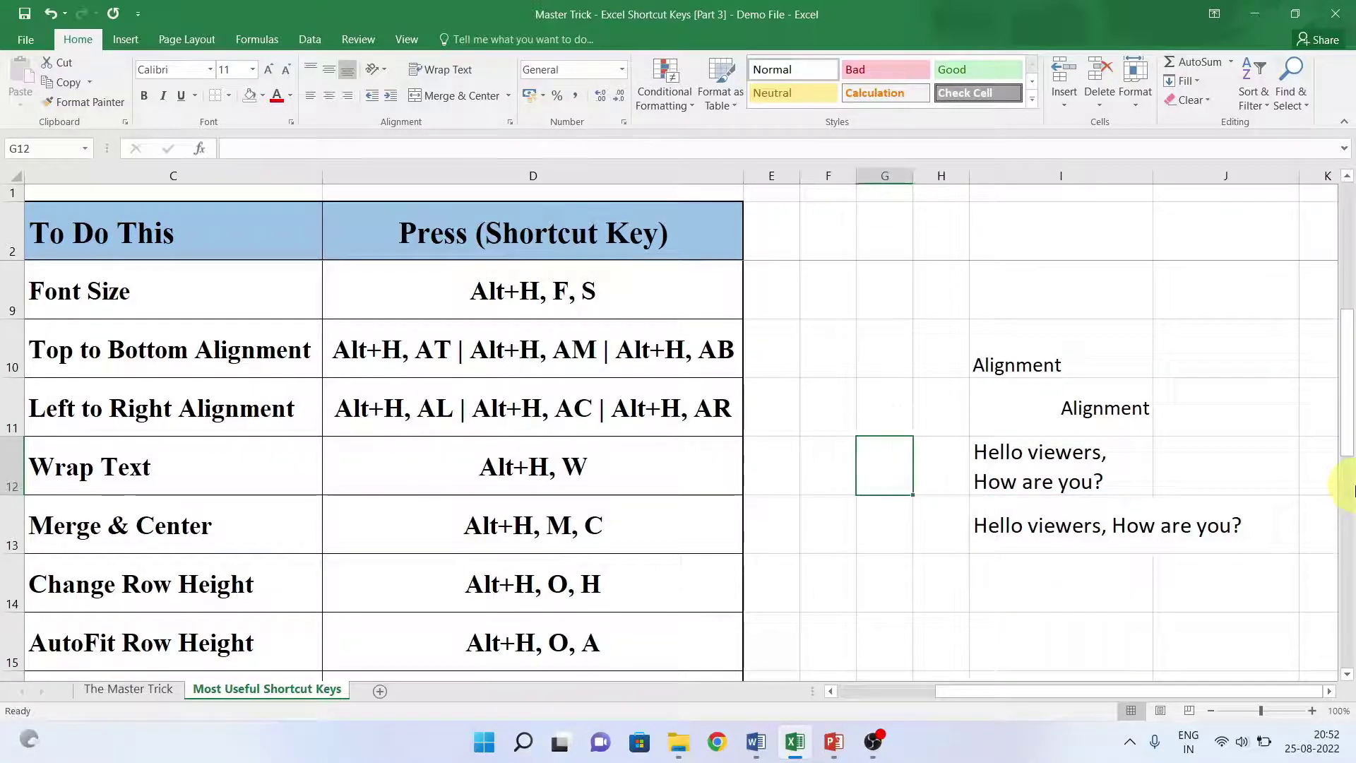
{"action": "key", "text": "Down"}
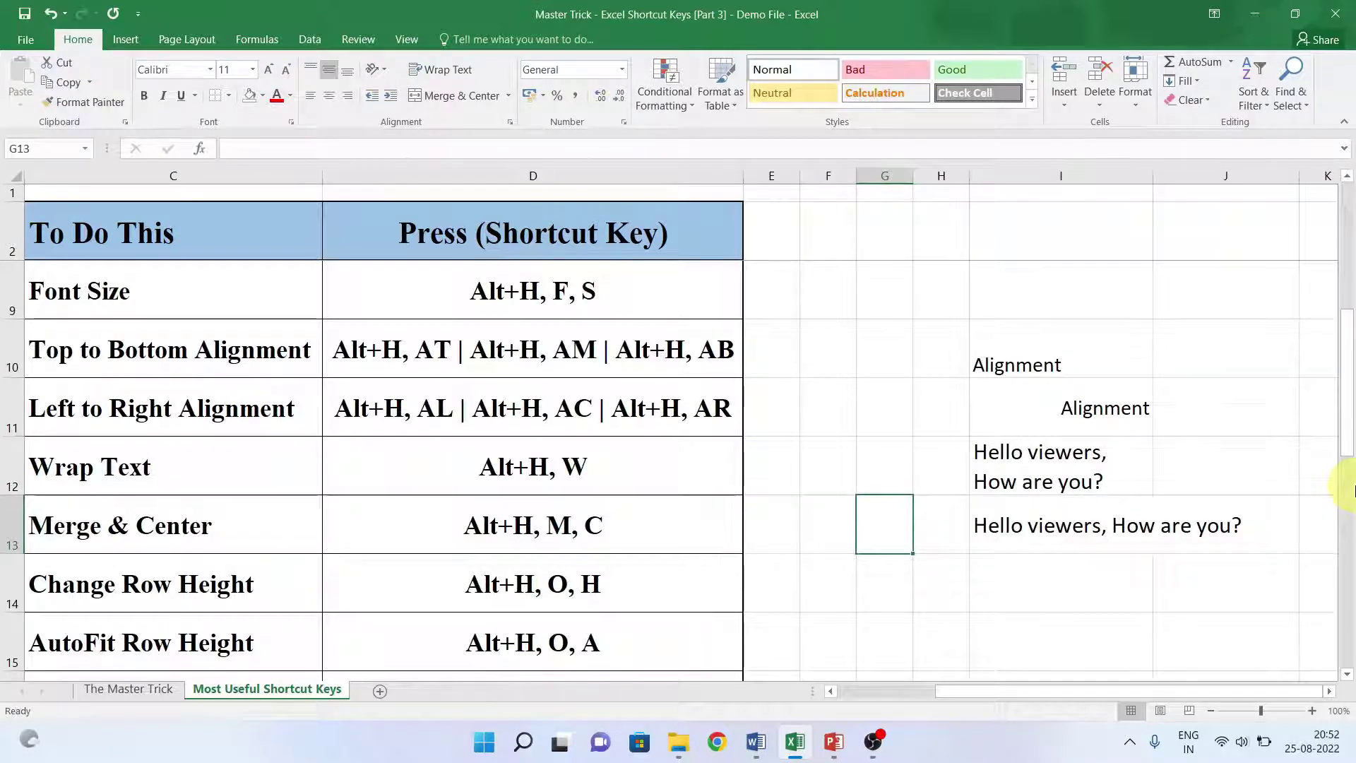
{"action": "key", "text": "Right"}
{"action": "key", "text": "Right"}
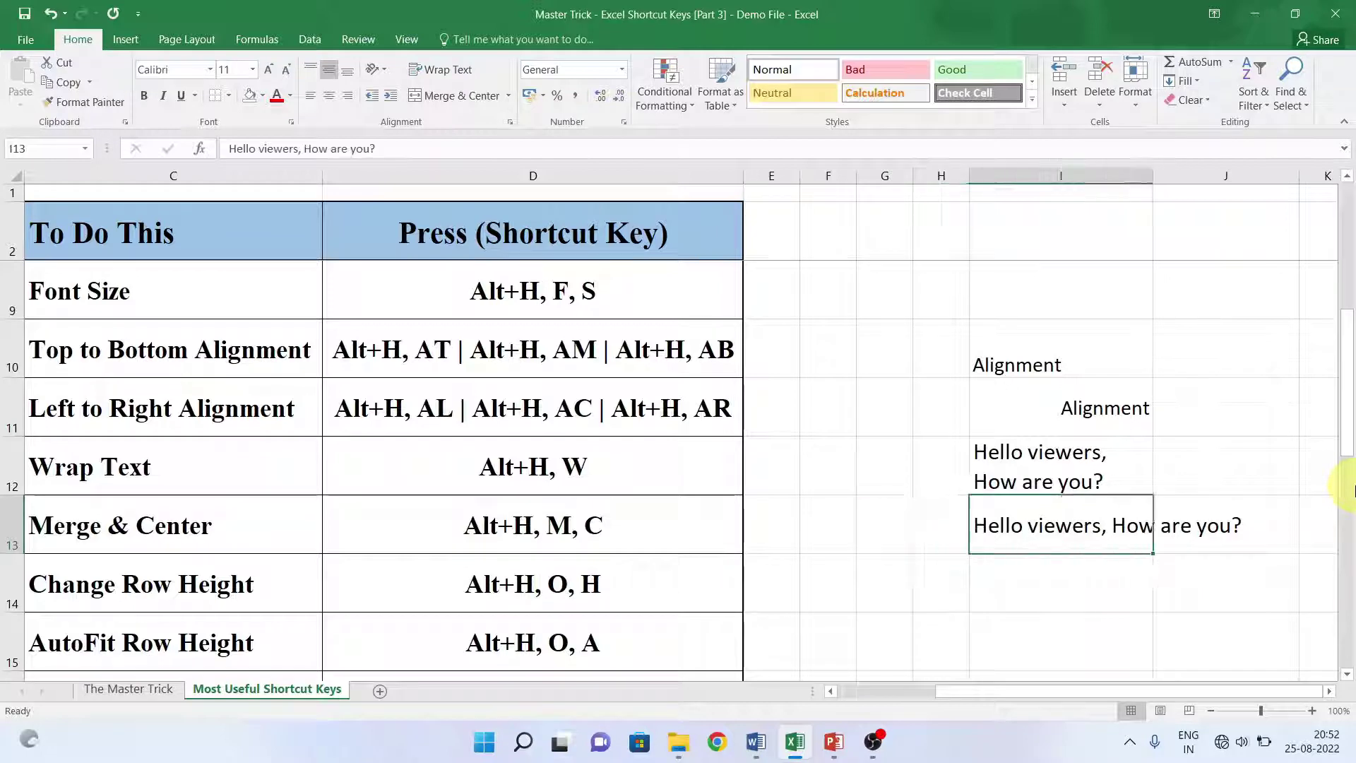
{"action": "key", "text": "shift+Right"}
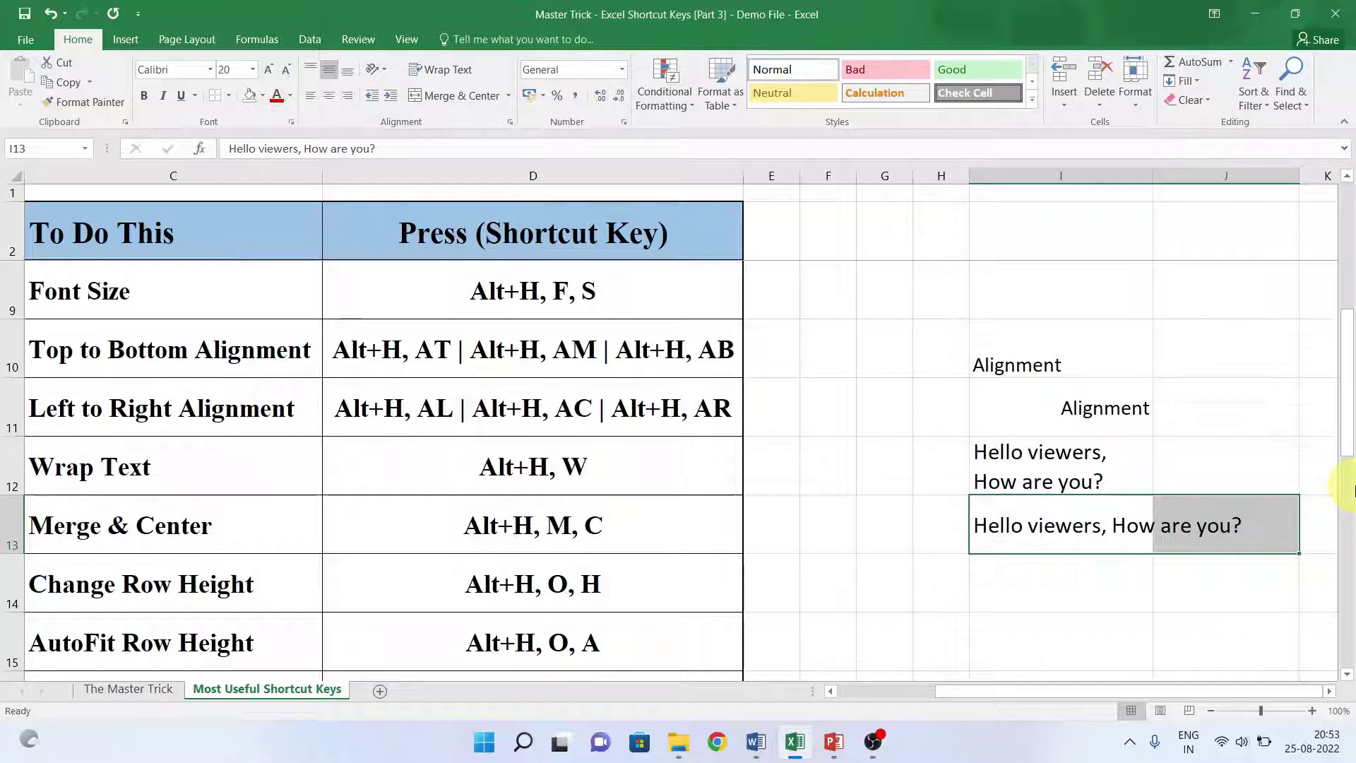
{"action": "key", "text": "alt+h"}
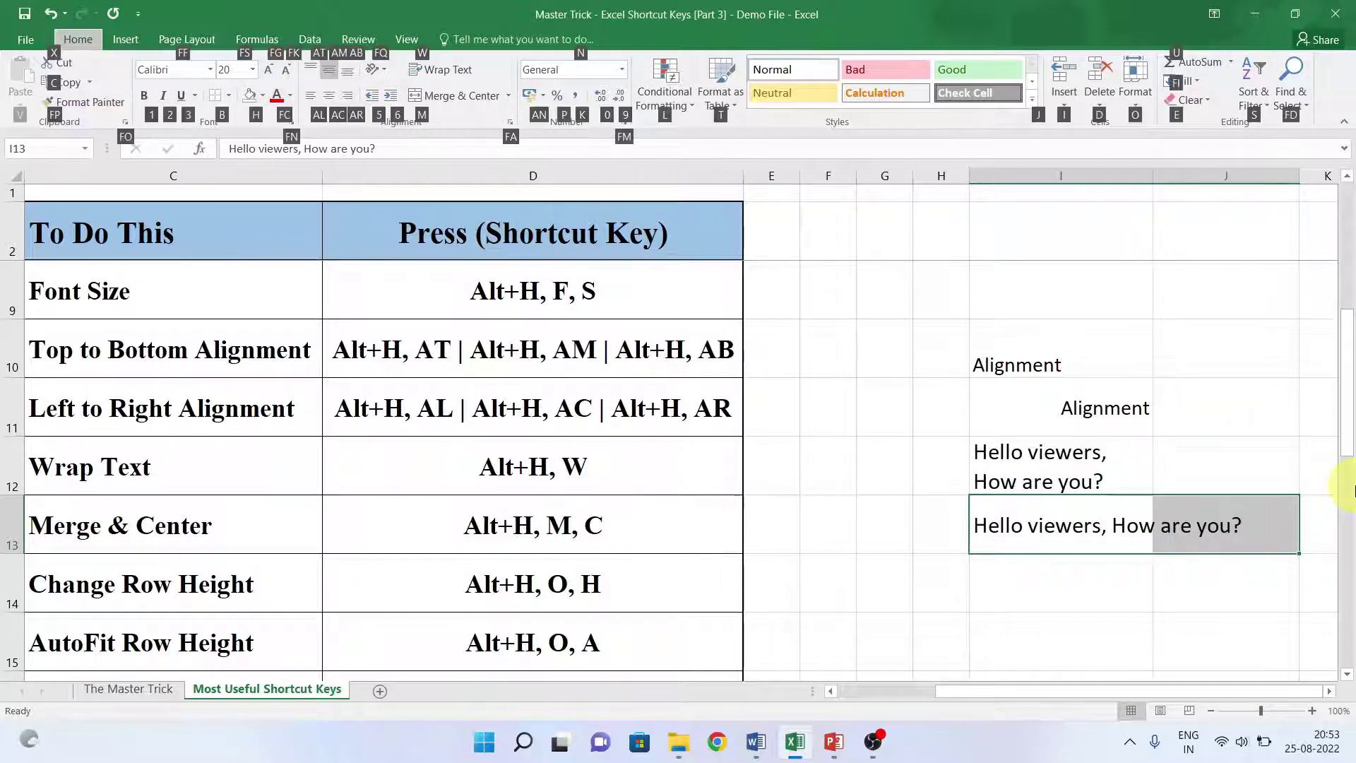
{"action": "key", "text": "m"}
{"action": "key", "text": "Escape"}
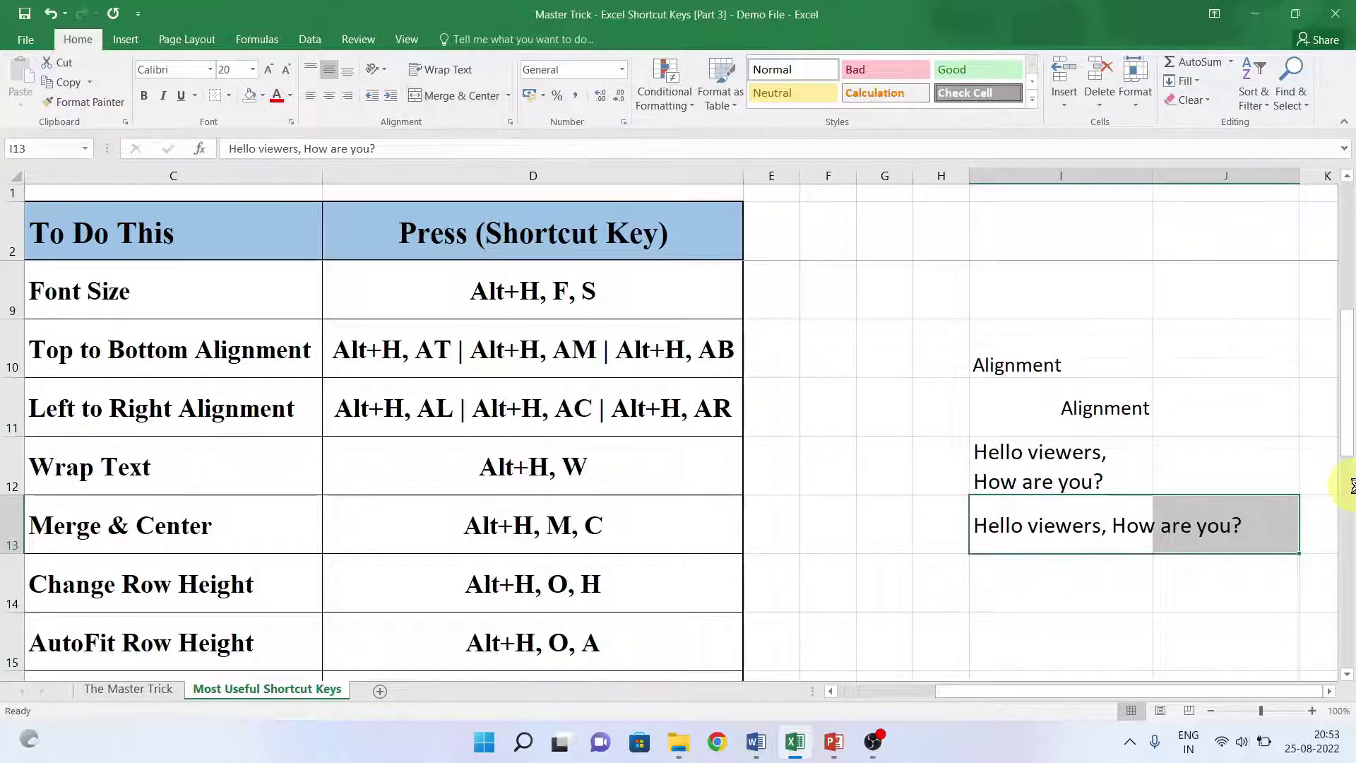
Apply Merge & Center to the selected cells I13:J13
{"action": "key", "text": "alt+h"}
{"action": "key", "text": "m"}
{"action": "key", "text": "c"}
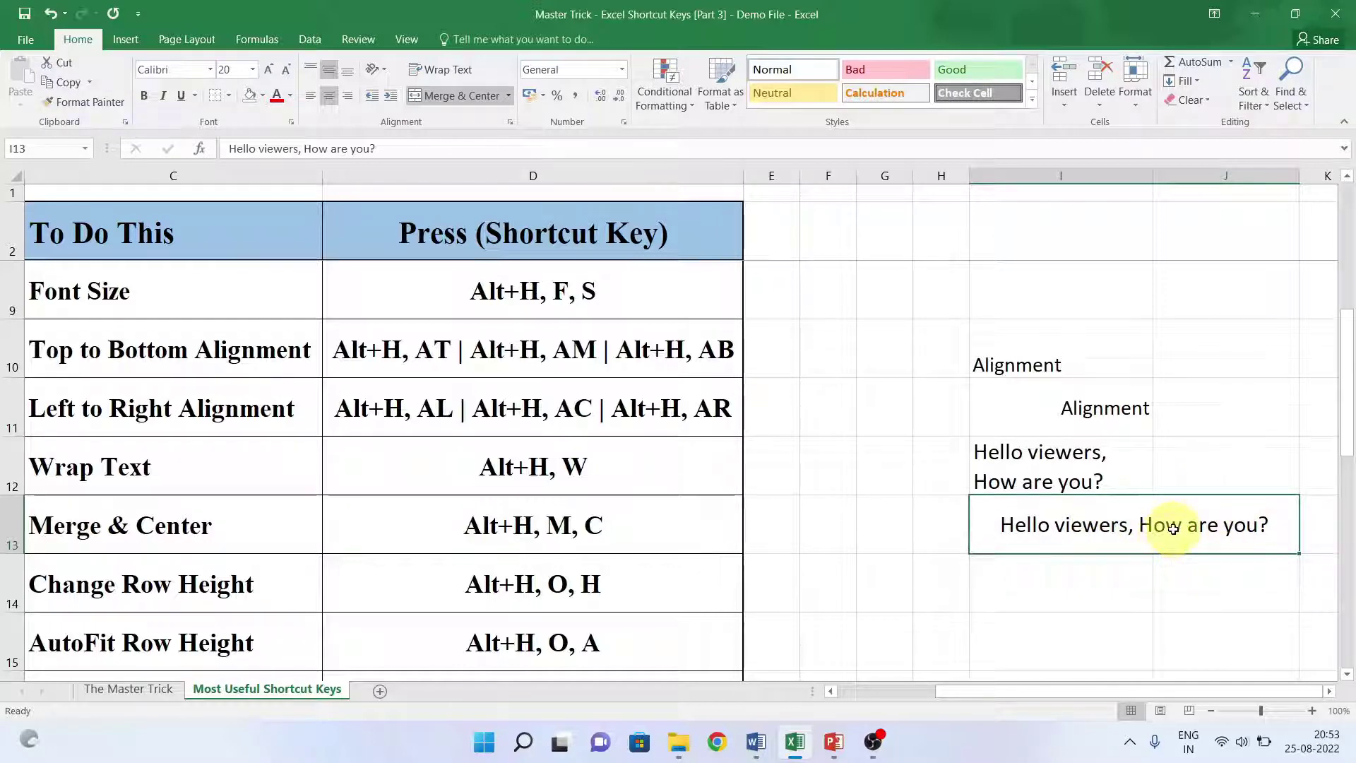
Return to the shortcut table and go to the "Change Row Height" entry in cell C14
{"action": "key", "text": "Left"}
{"action": "key", "text": "Left"}
{"action": "key", "text": "Left"}
{"action": "key", "text": "Left"}
{"action": "key", "text": "Left"}
{"action": "key", "text": "Left"}
{"action": "key", "text": "Left"}
{"action": "key", "text": "Left"}
{"action": "key", "text": "Right"}
{"action": "key", "text": "Right"}
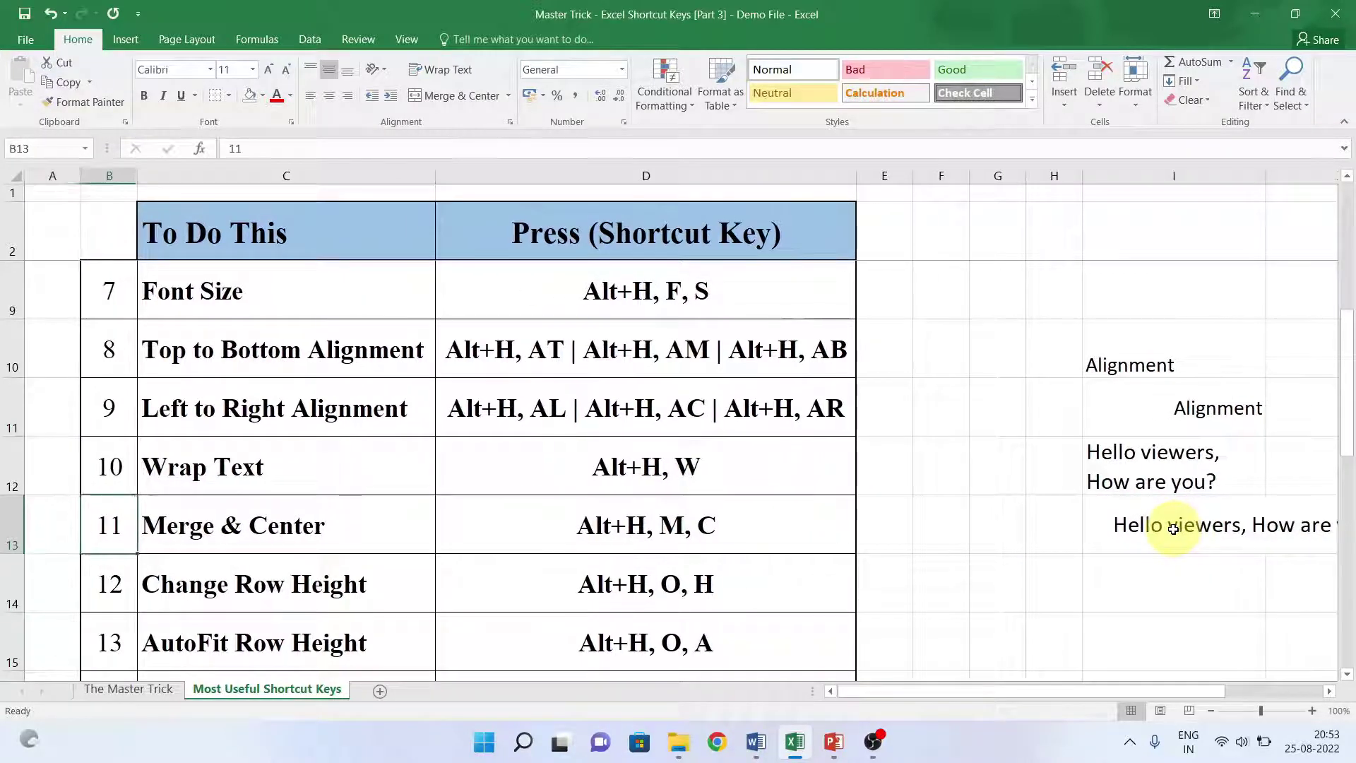
{"action": "key", "text": "Down"}
{"action": "key", "text": "Down"}
{"action": "key", "text": "Down"}
{"action": "key", "text": "Down"}
{"action": "key", "text": "Up"}
{"action": "key", "text": "Up"}
{"action": "key", "text": "Up"}
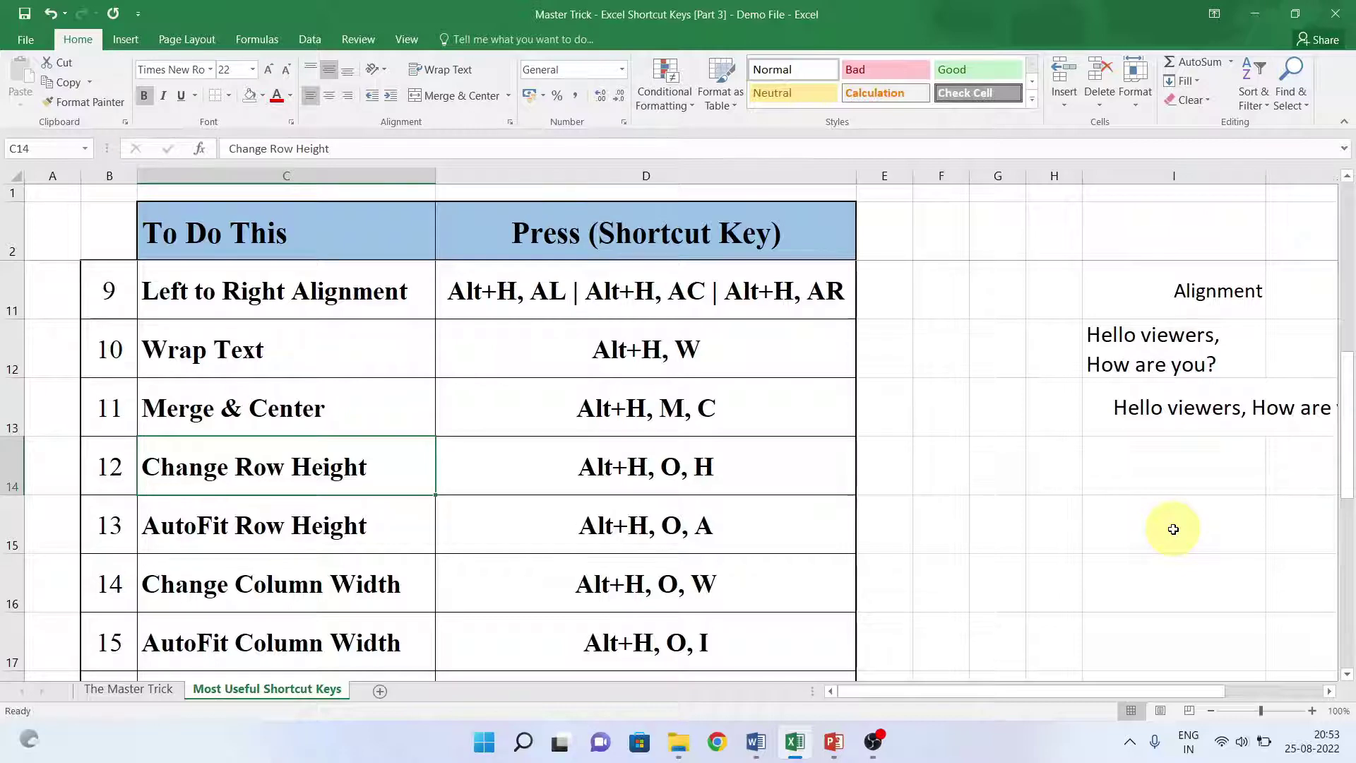
Increase the height of row 14 with the Row Height command from cell F14, then undo the change
{"action": "key", "text": "Right"}
{"action": "key", "text": "Right"}
{"action": "key", "text": "Right"}
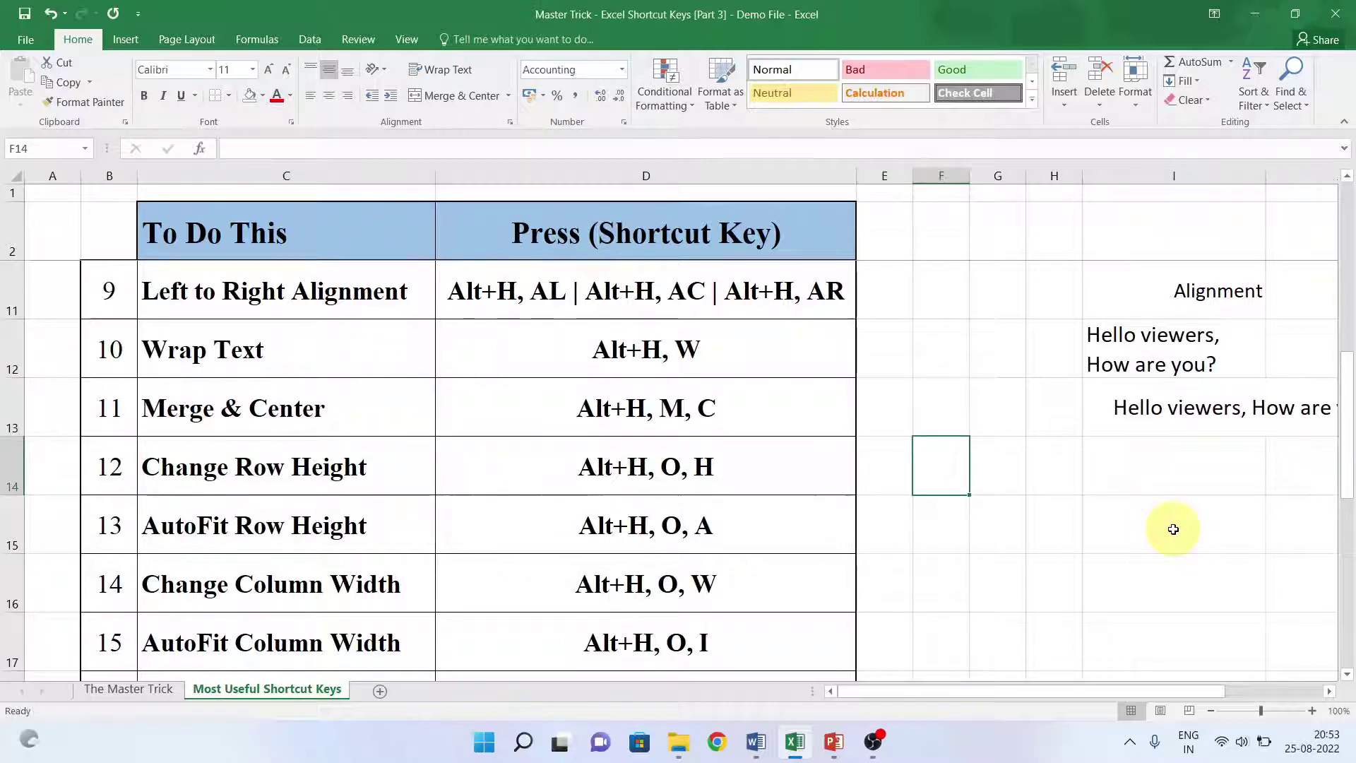
{"action": "key", "text": "alt+h"}
{"action": "key", "text": "o"}
{"action": "key", "text": "h"}
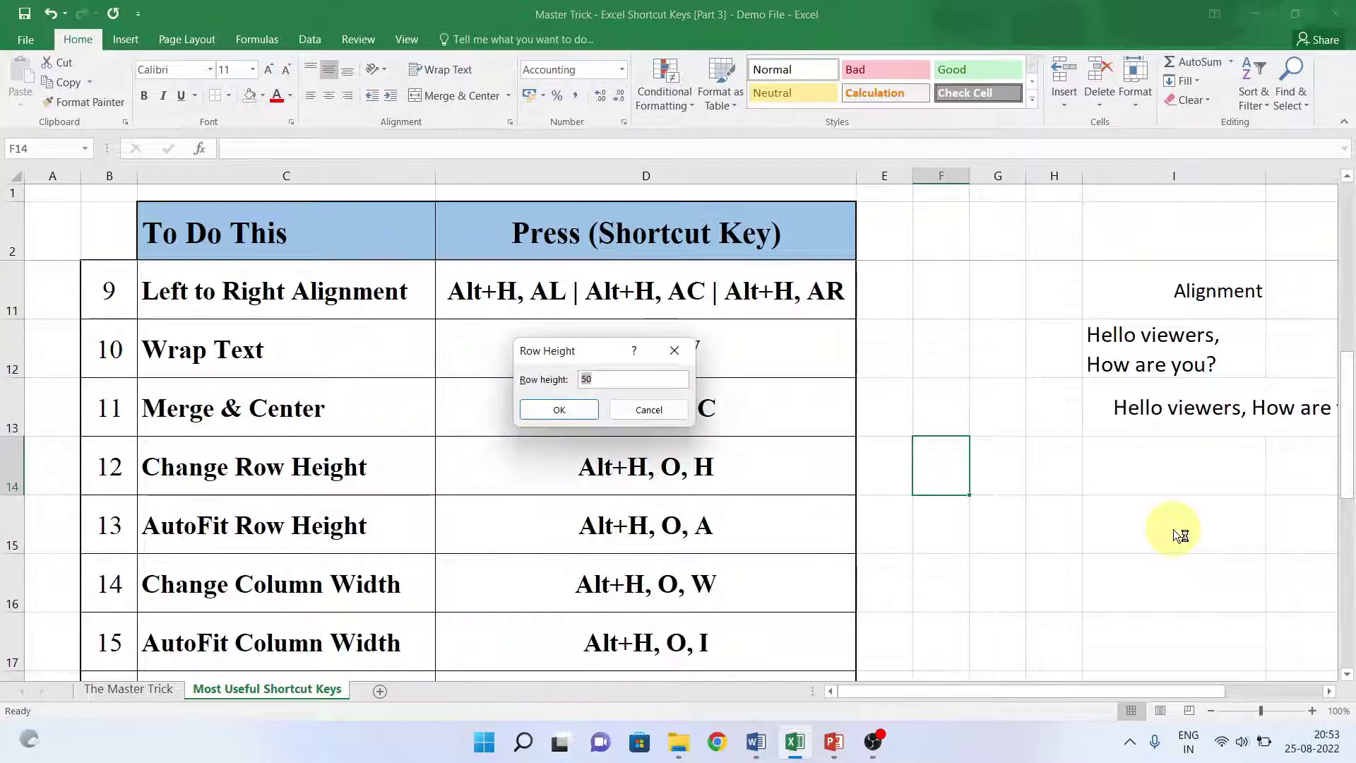
{"action": "left_click", "coordinate": [559, 410]}
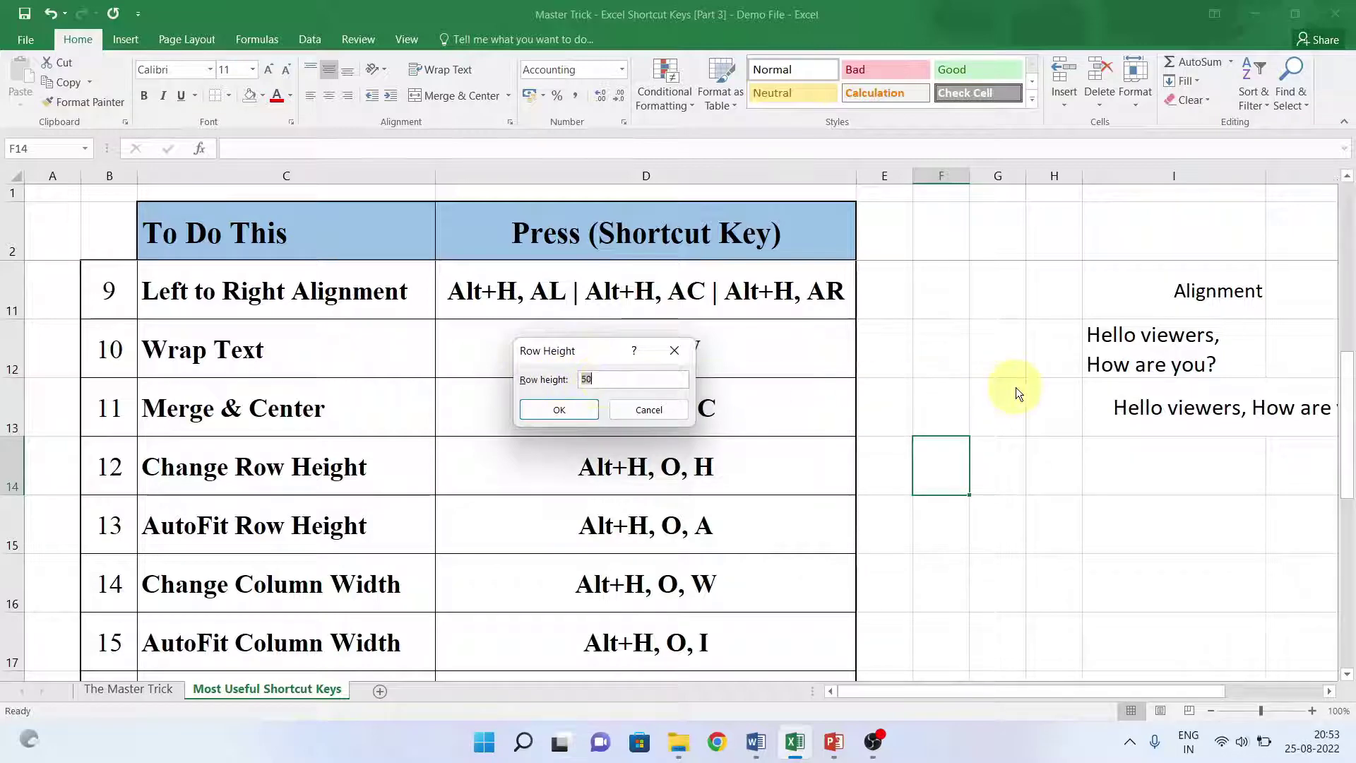
{"action": "key", "text": "Return"}
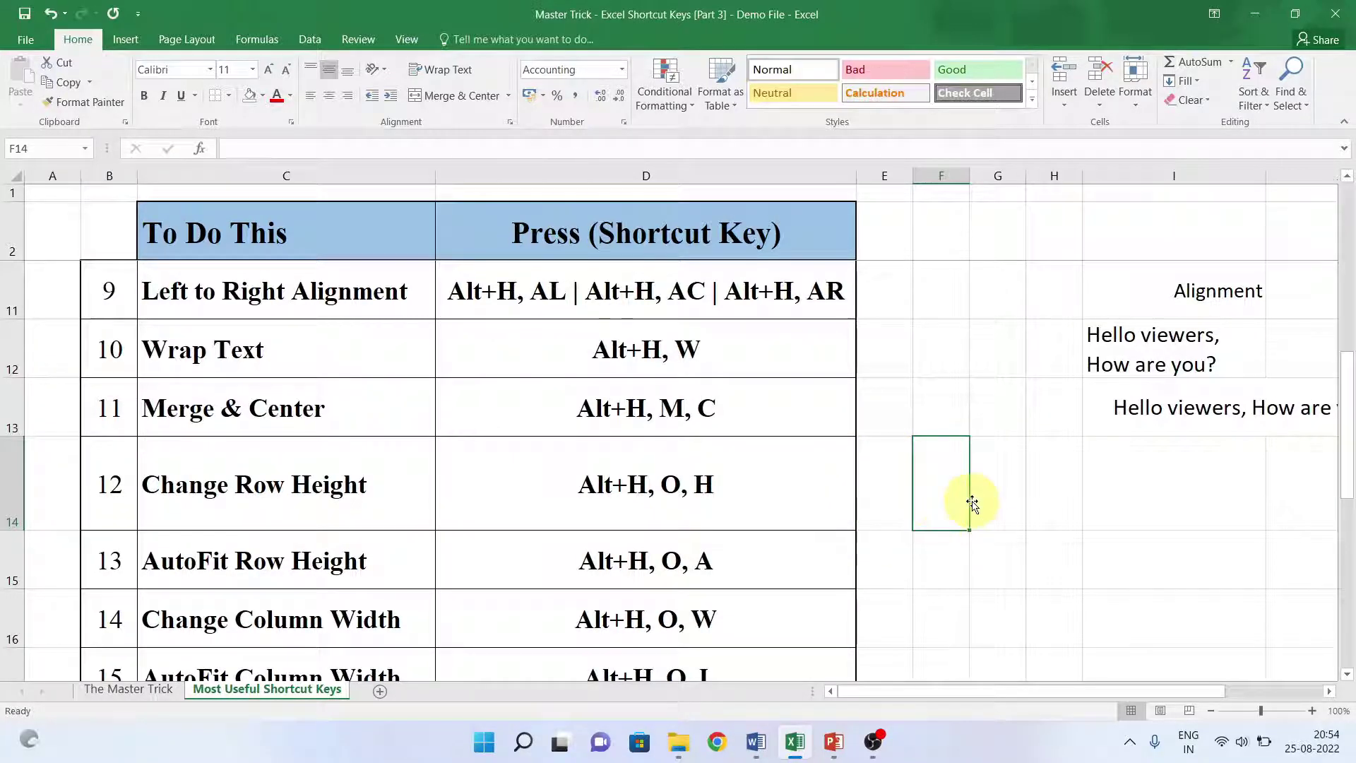
{"action": "key", "text": "ctrl+z"}
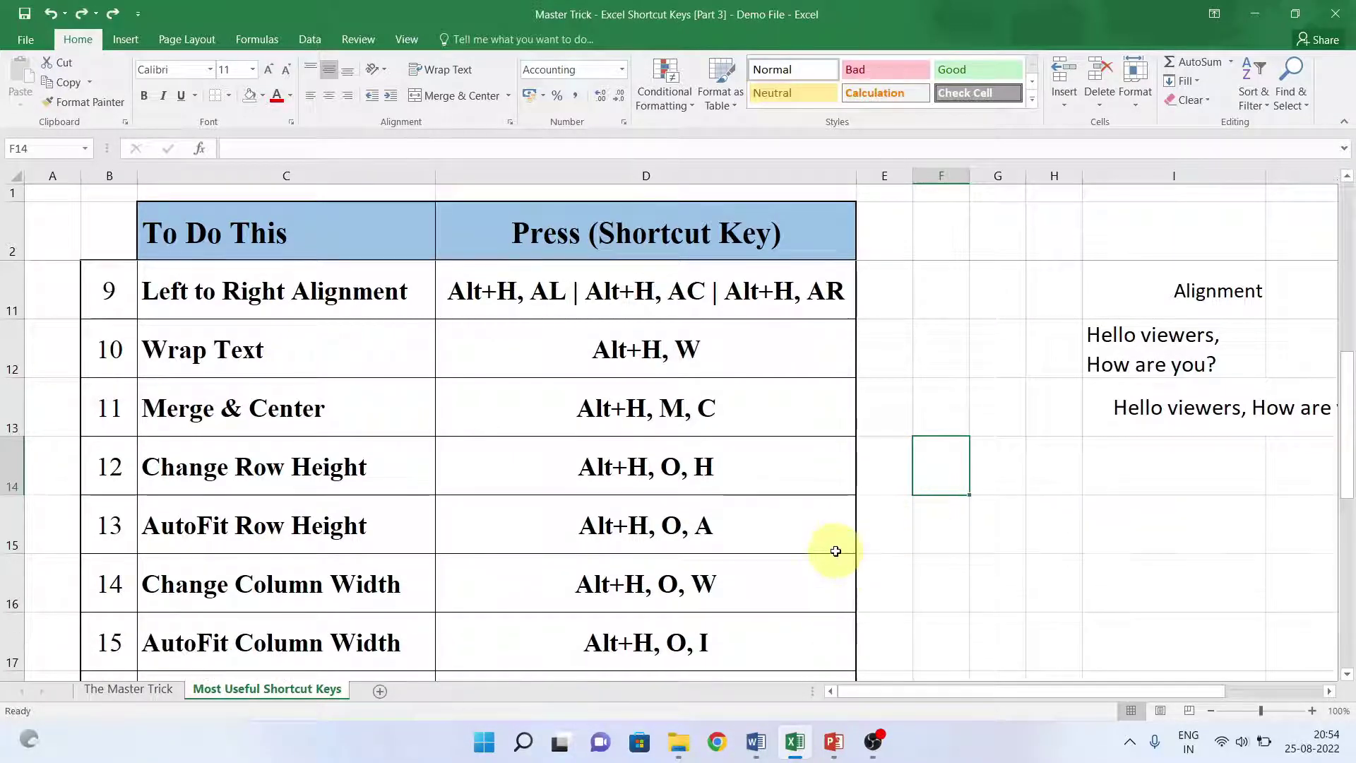
AutoFit the height of row 15 from cell D15, then undo the change
{"action": "left_click", "coordinate": [756, 524]}
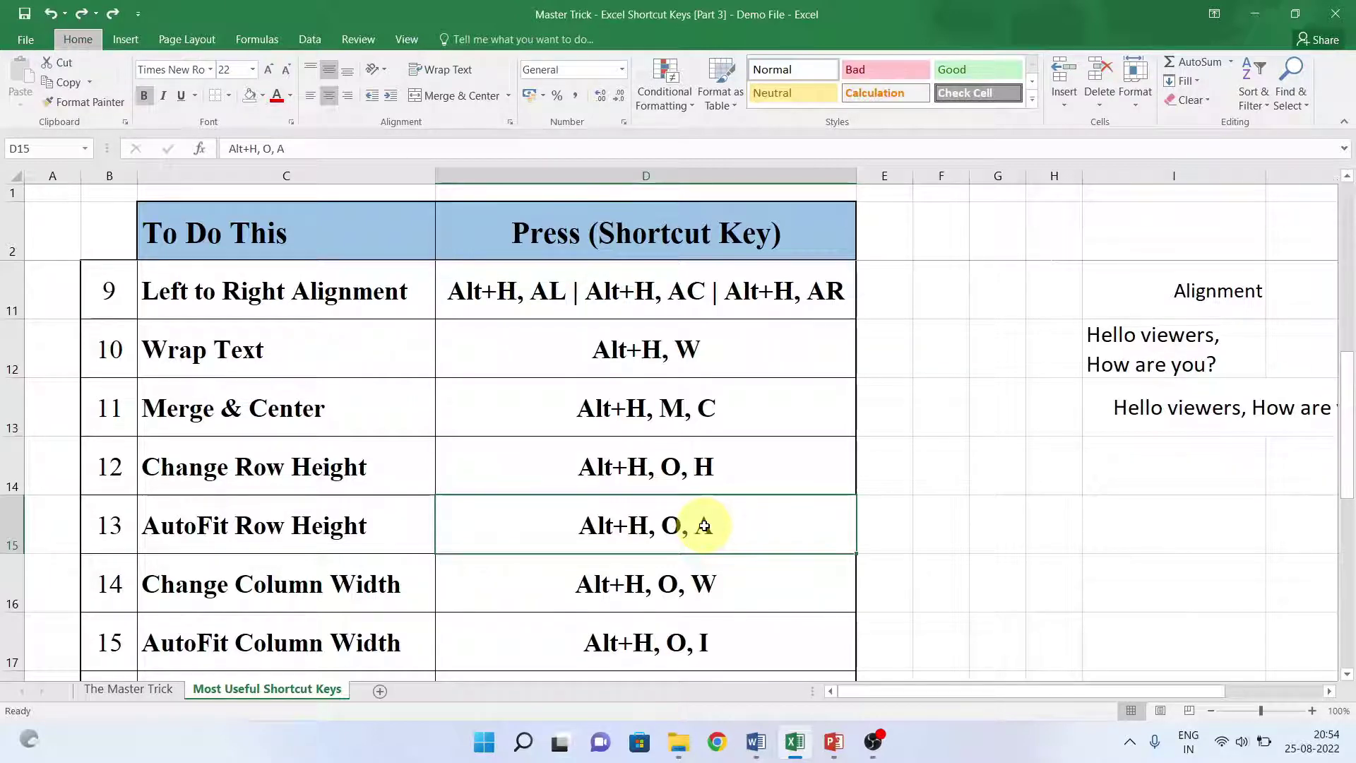
{"action": "key", "text": "alt+h"}
{"action": "key", "text": "o"}
{"action": "key", "text": "a"}
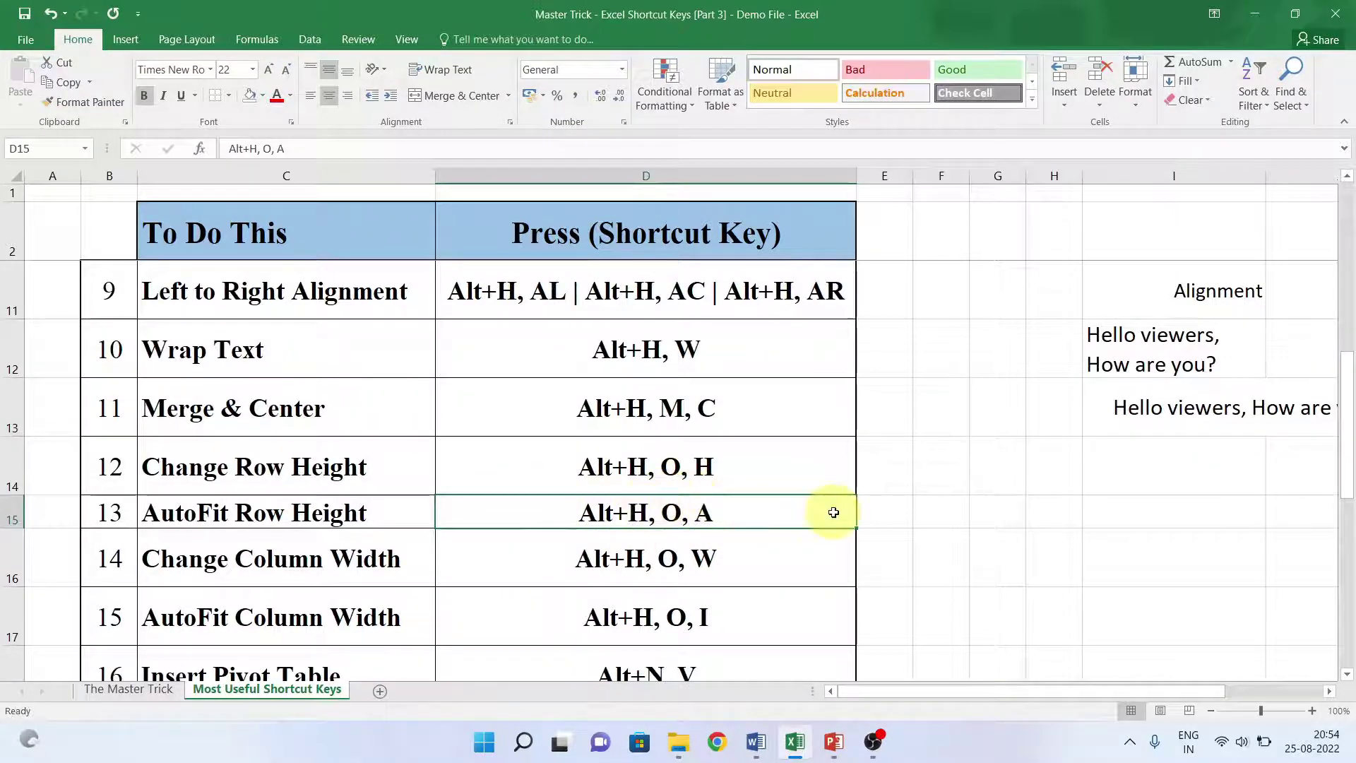
{"action": "left_click", "coordinate": [596, 582]}
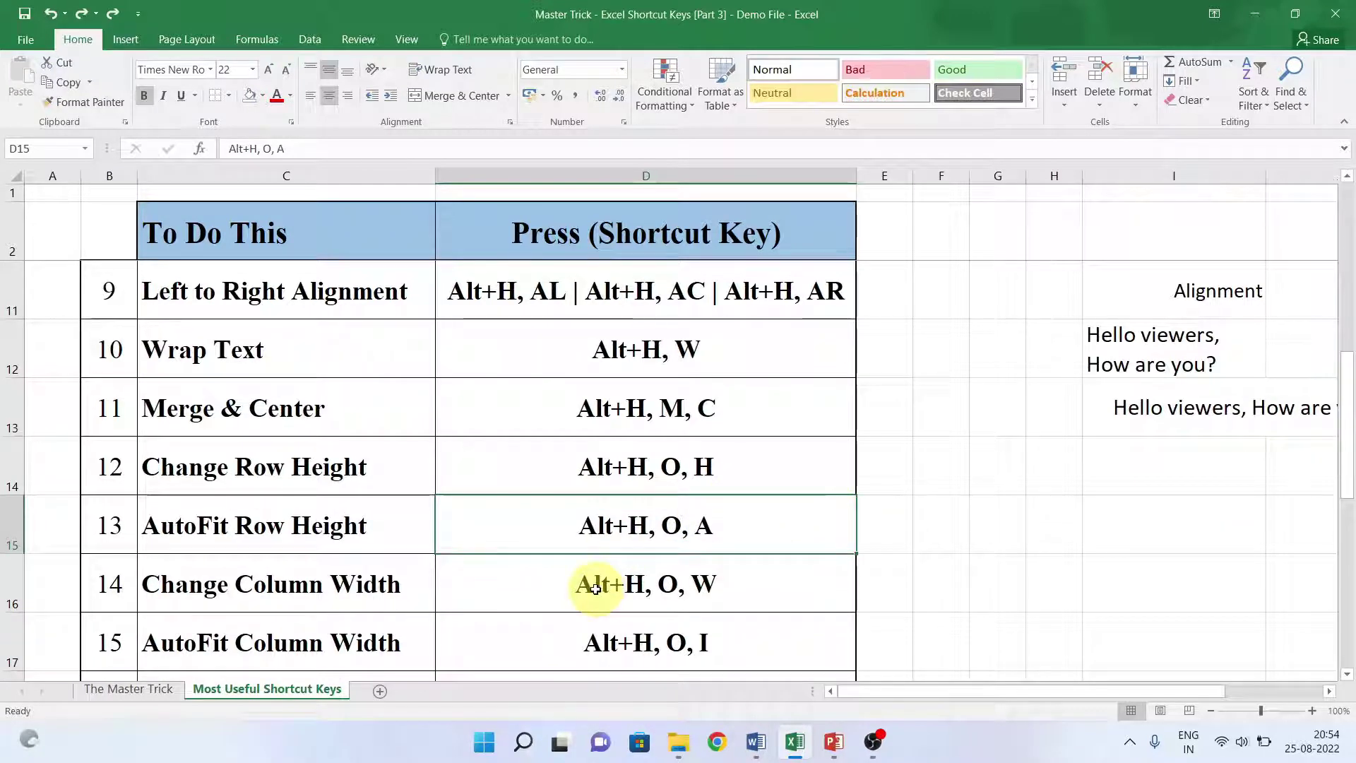
{"action": "key", "text": "ctrl+z"}
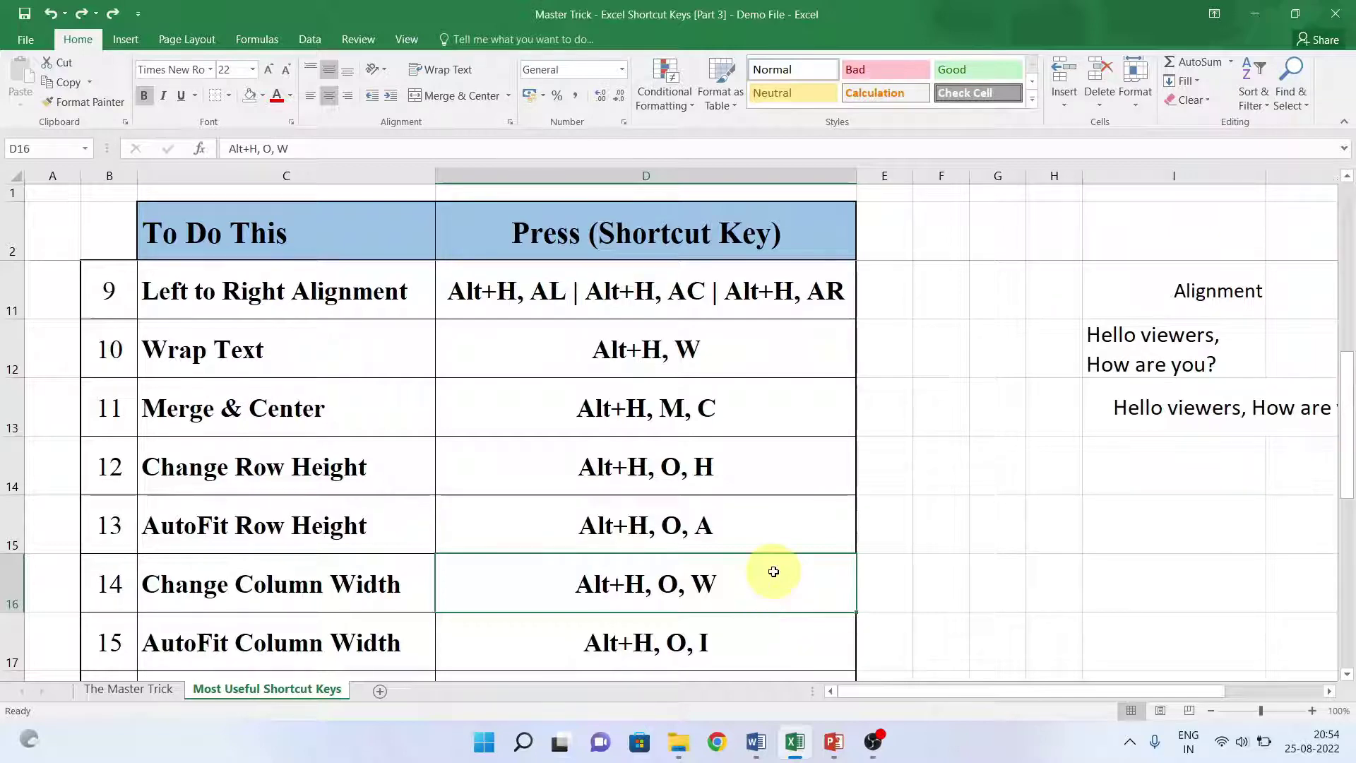
Set the width of column D to 50 from cell D16, then undo the change
{"action": "key", "text": "alt+h"}
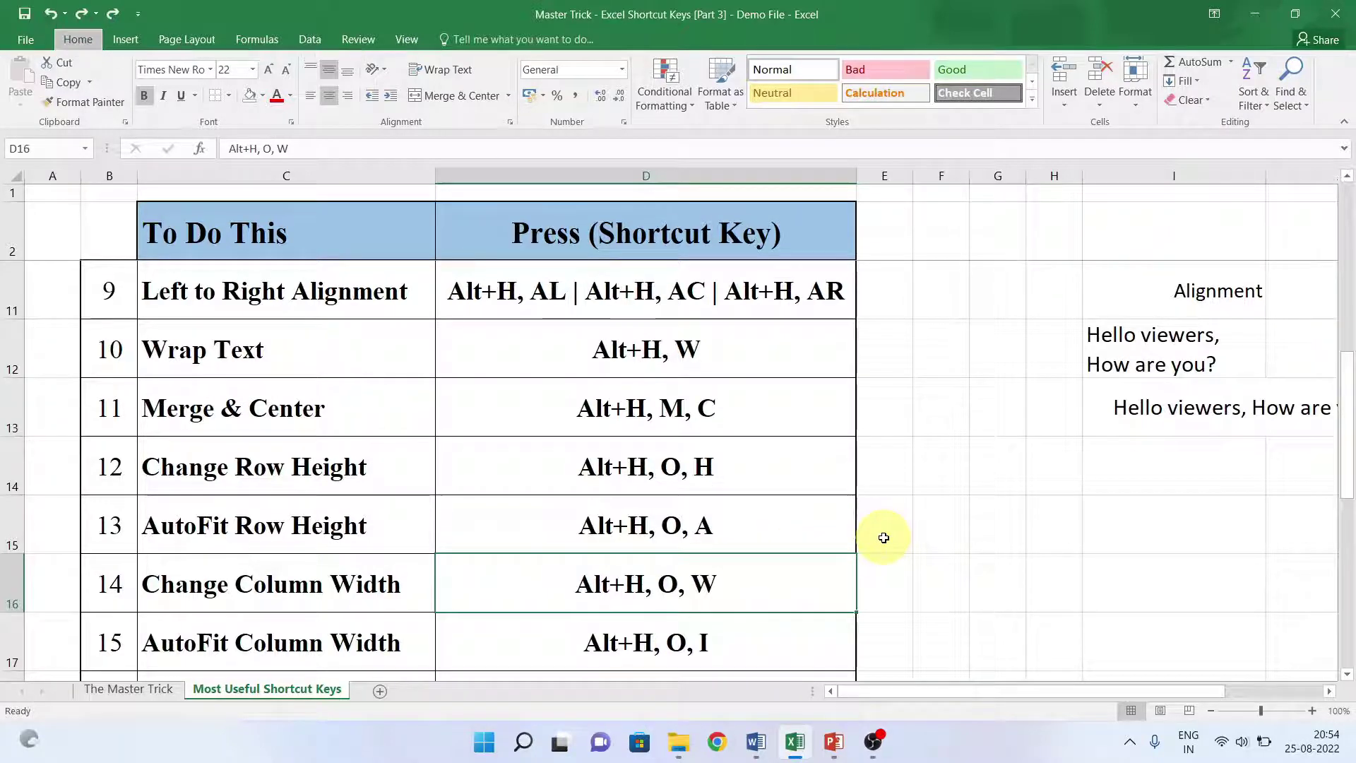
{"action": "key", "text": "o"}
{"action": "key", "text": "w"}
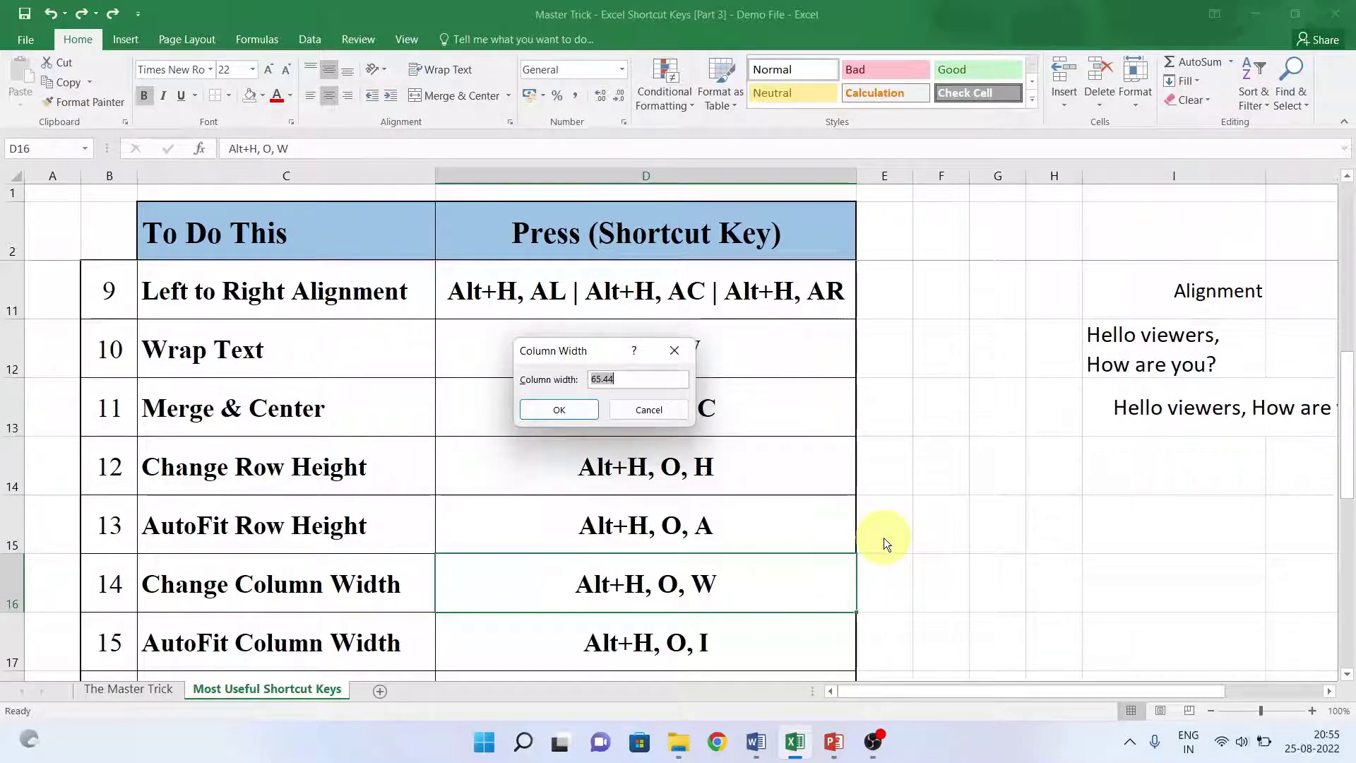
{"action": "type", "text": "50"}
{"action": "key", "text": "Return"}
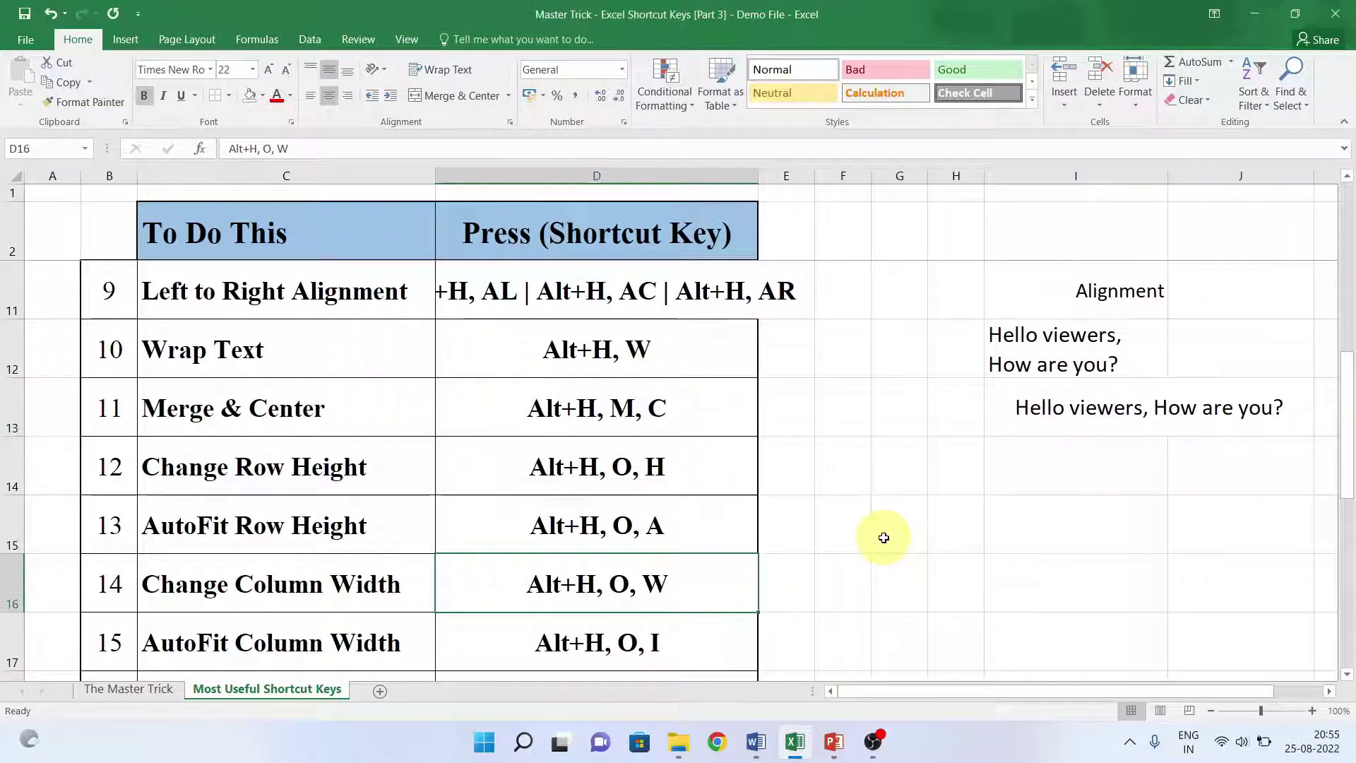
{"action": "key", "text": "ctrl+z"}
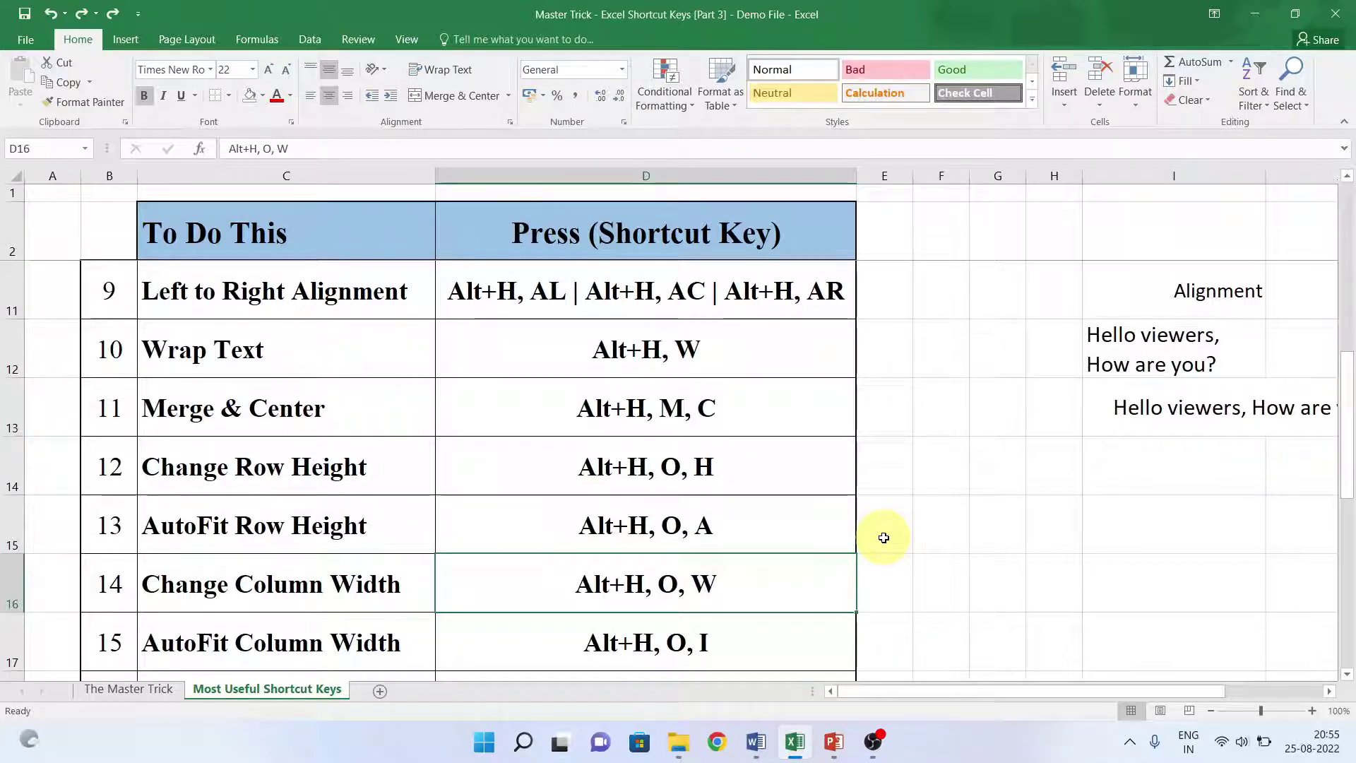
AutoFit the width of column D to the content of cell D17, then undo the change
{"action": "key", "text": "Down"}
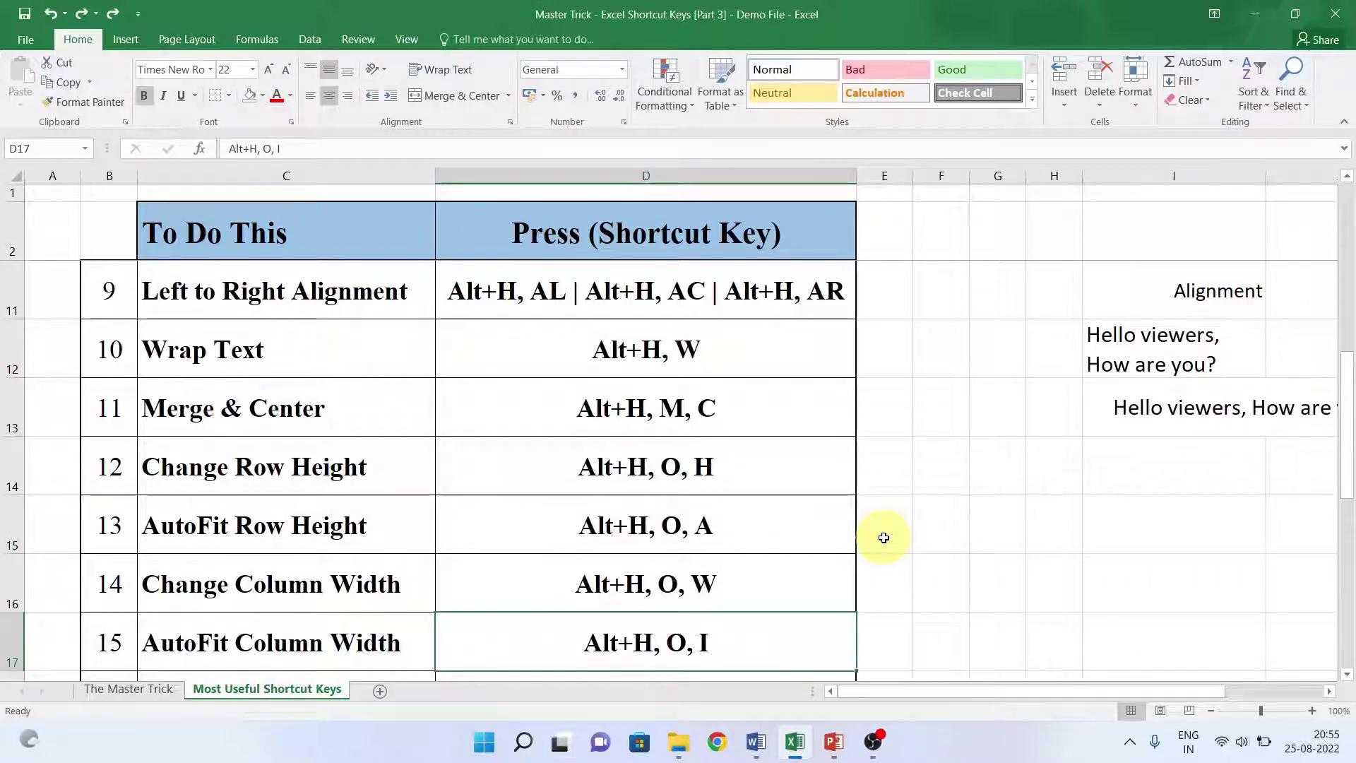
{"action": "key", "text": "alt+h"}
{"action": "key", "text": "o"}
{"action": "key", "text": "i"}
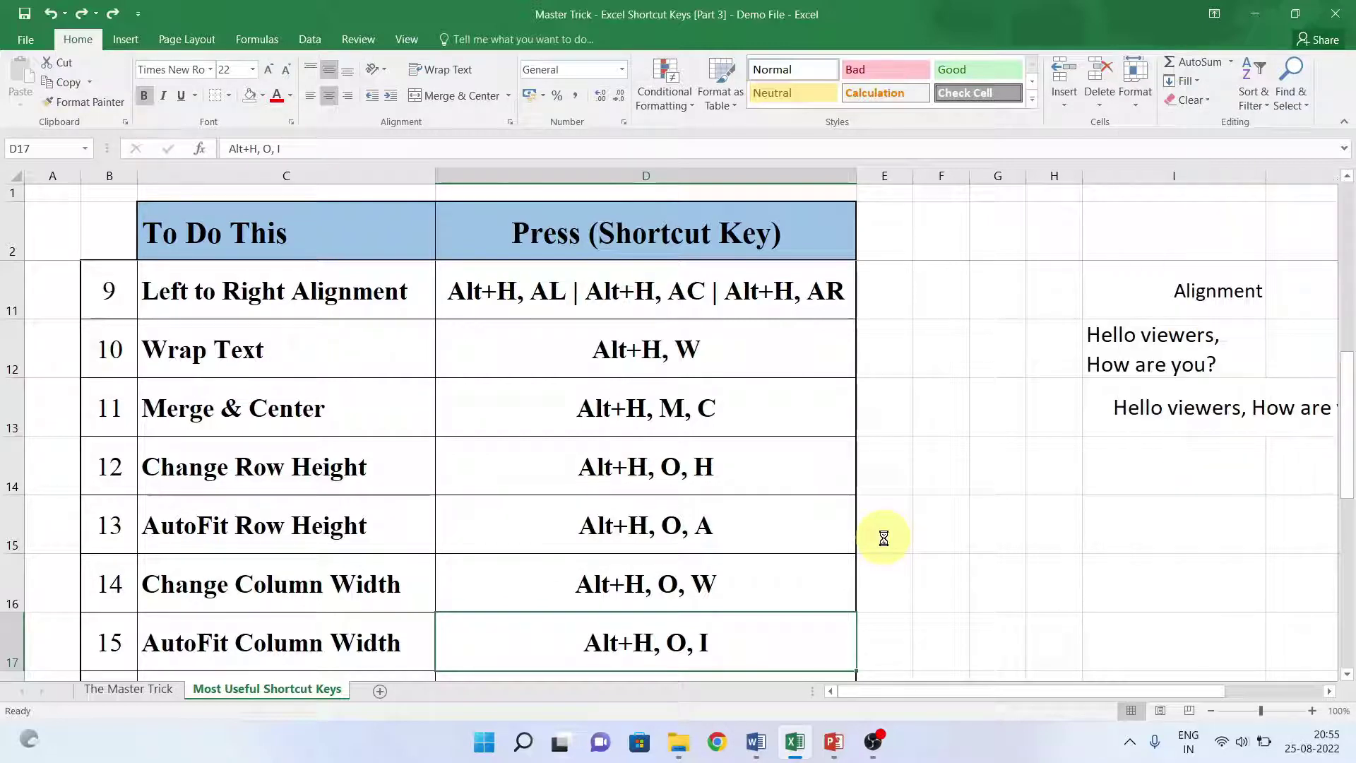
{"action": "key", "text": "Left"}
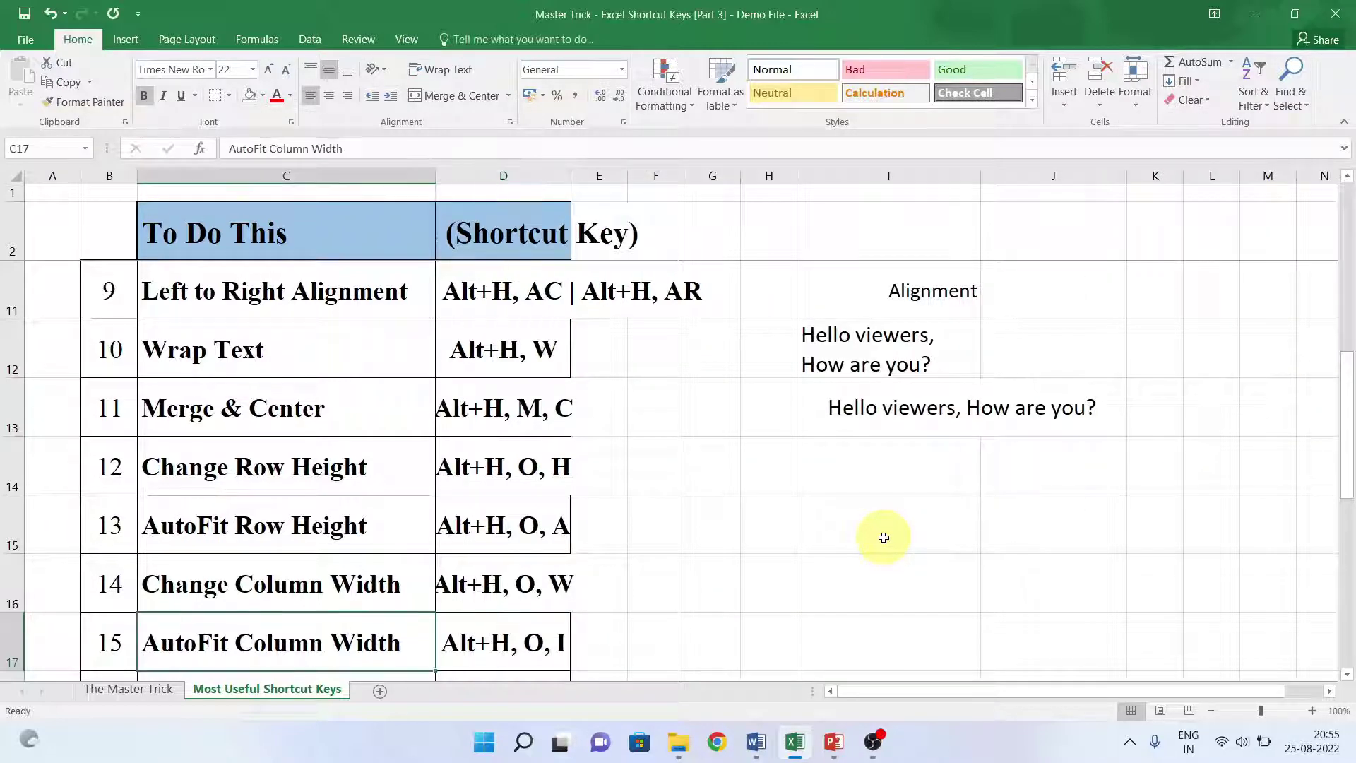
{"action": "key", "text": "Right"}
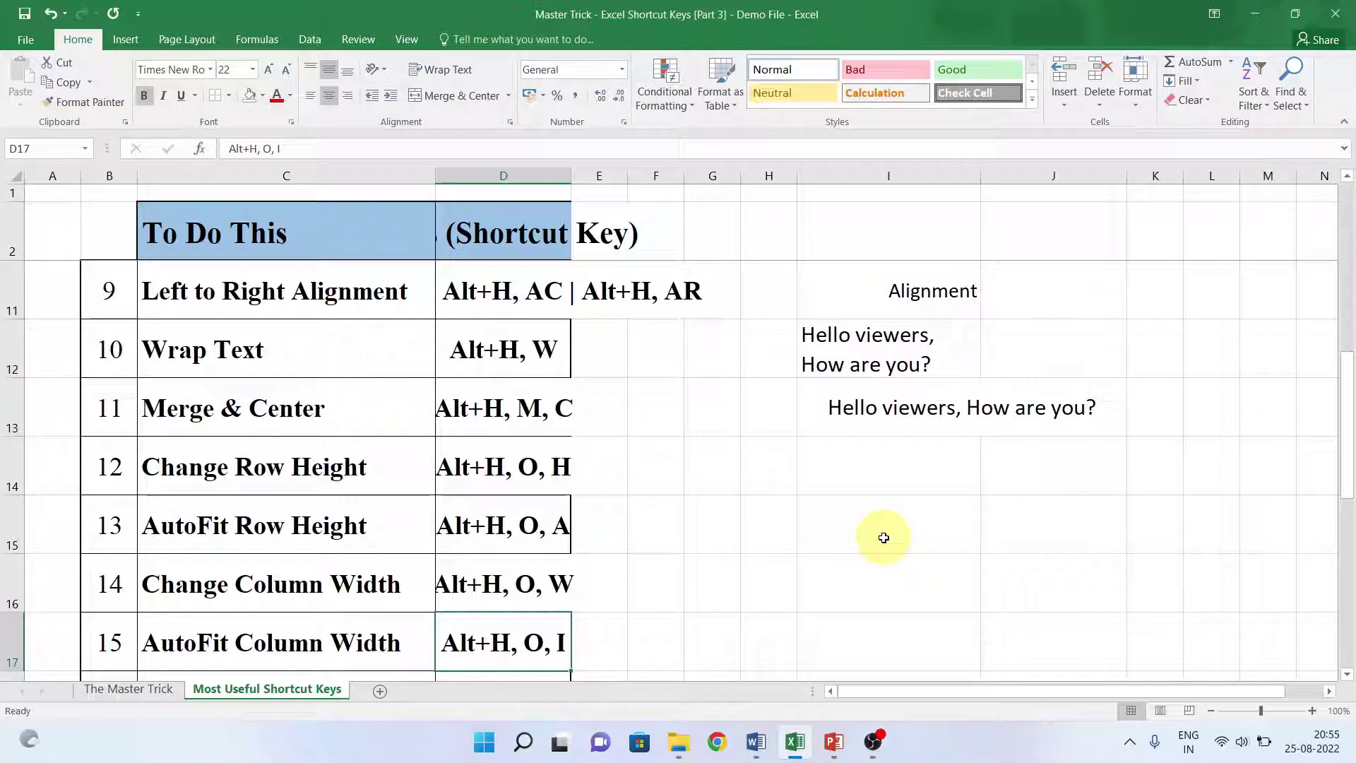
{"action": "key", "text": "alt+h"}
{"action": "key", "text": "o"}
{"action": "key", "text": "i"}
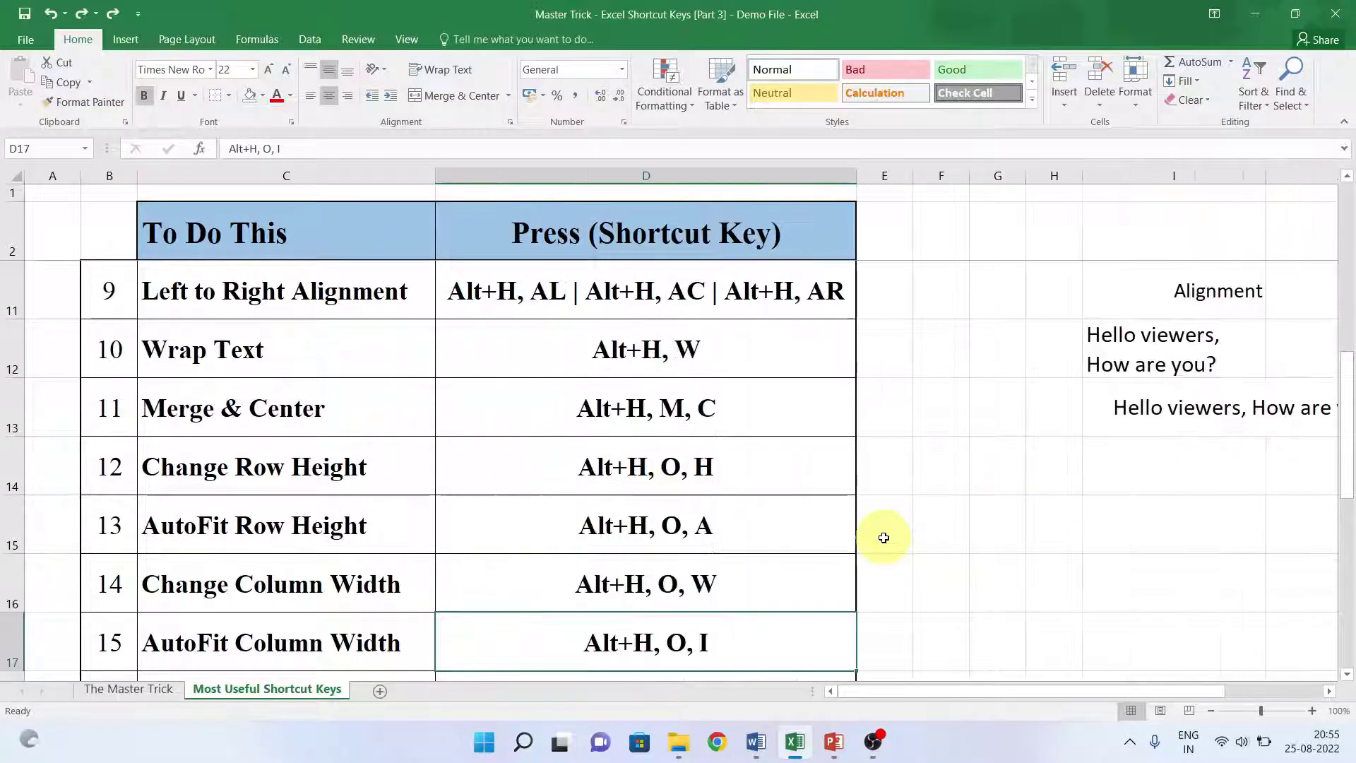
Select the whole column D, widen it freehand, and AutoFit its width to the column's contents
{"action": "key", "text": "ctrl+space"}
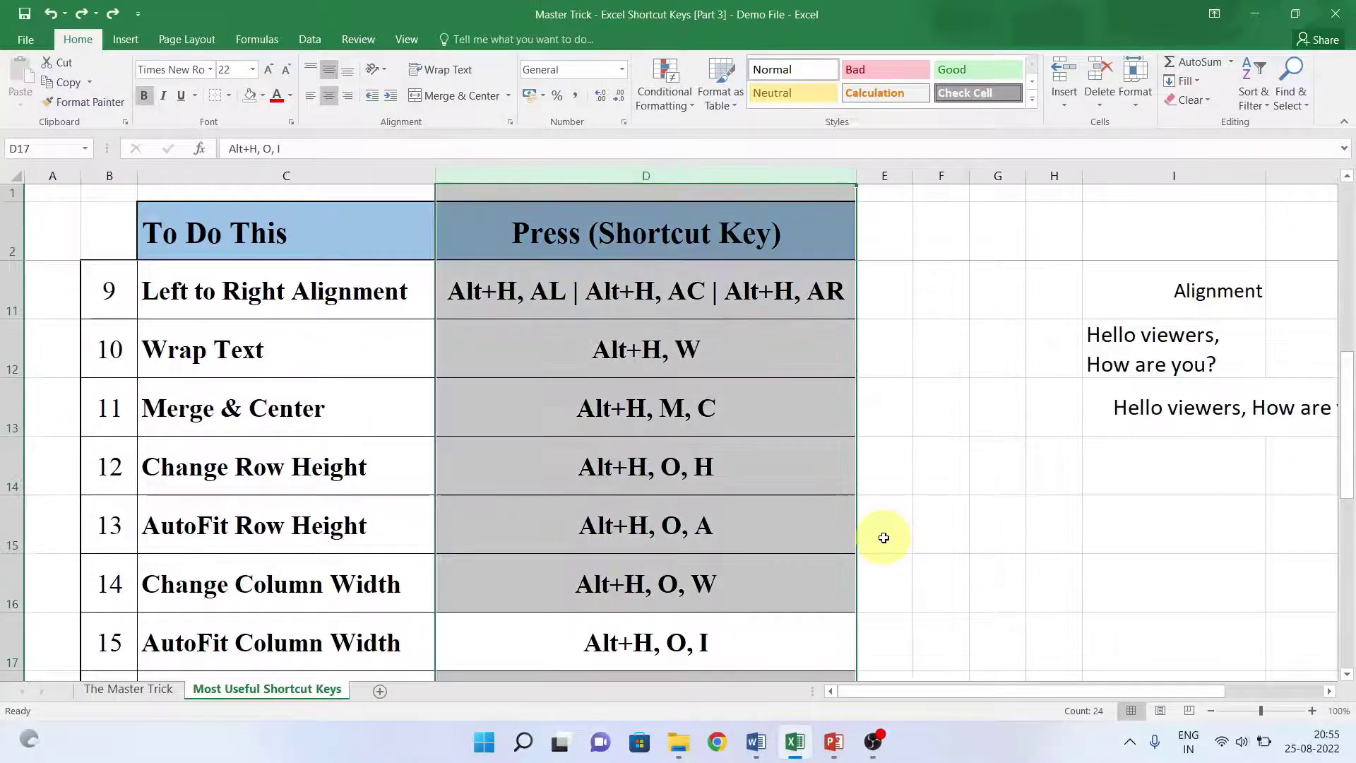
{"action": "key", "text": "alt+h"}
{"action": "key", "text": "o"}
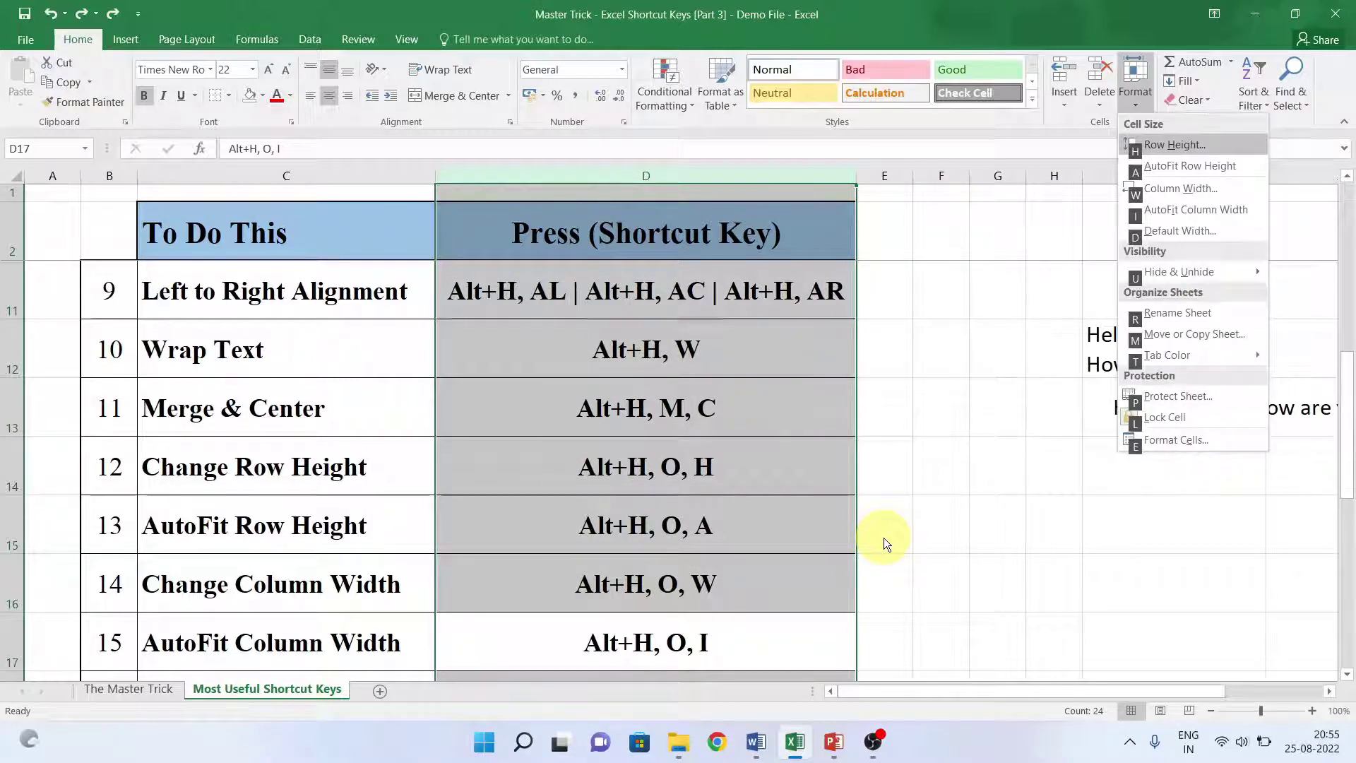
{"action": "key", "text": "Escape"}
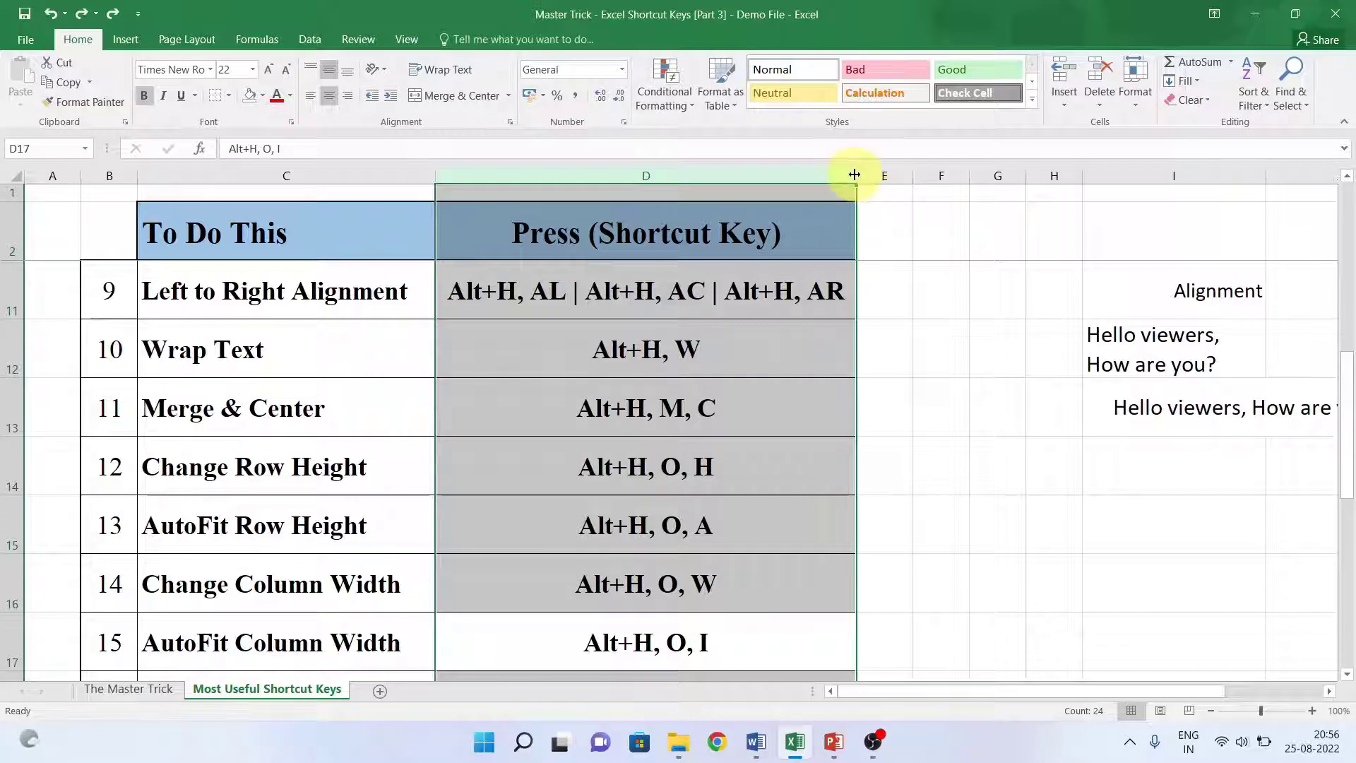
{"action": "left_click_drag", "start_coordinate": [855, 174], "coordinate": [950, 182]}
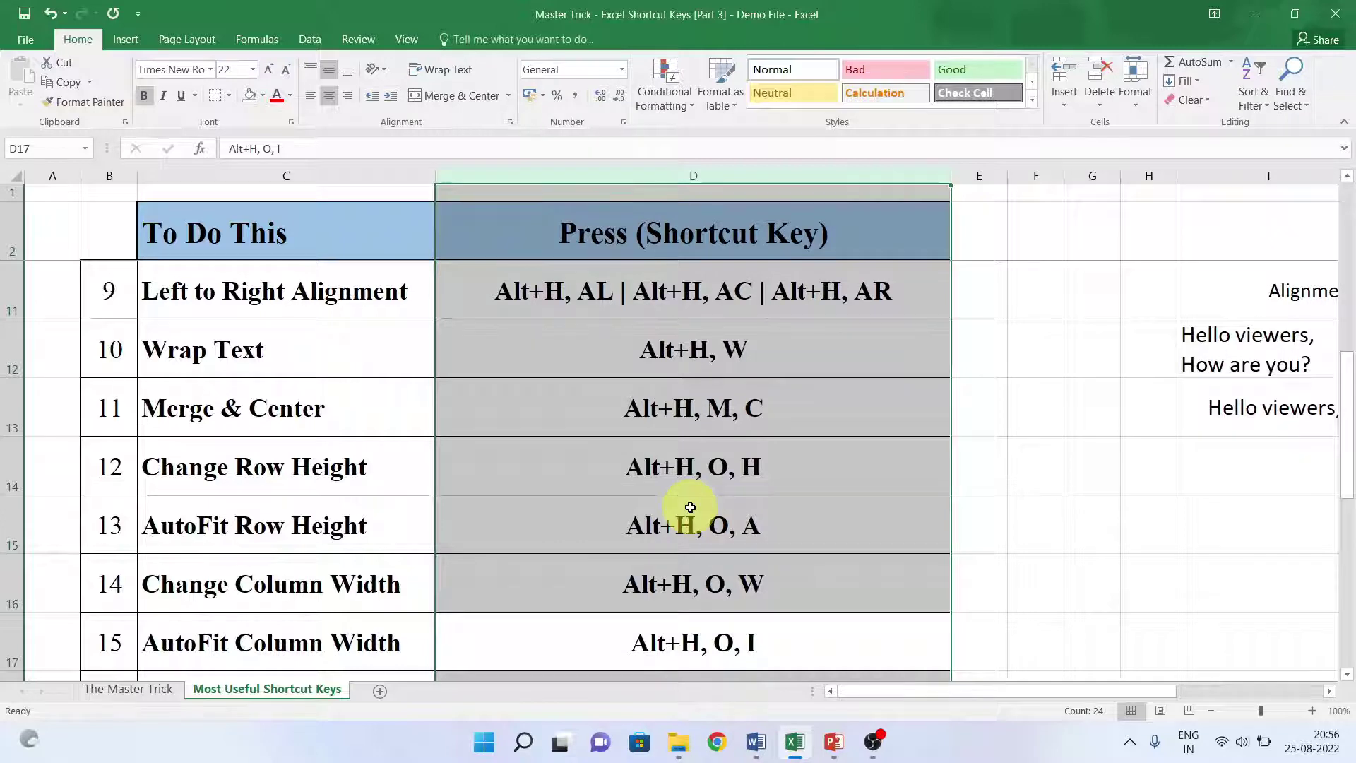
{"action": "key", "text": "alt+h"}
{"action": "key", "text": "o"}
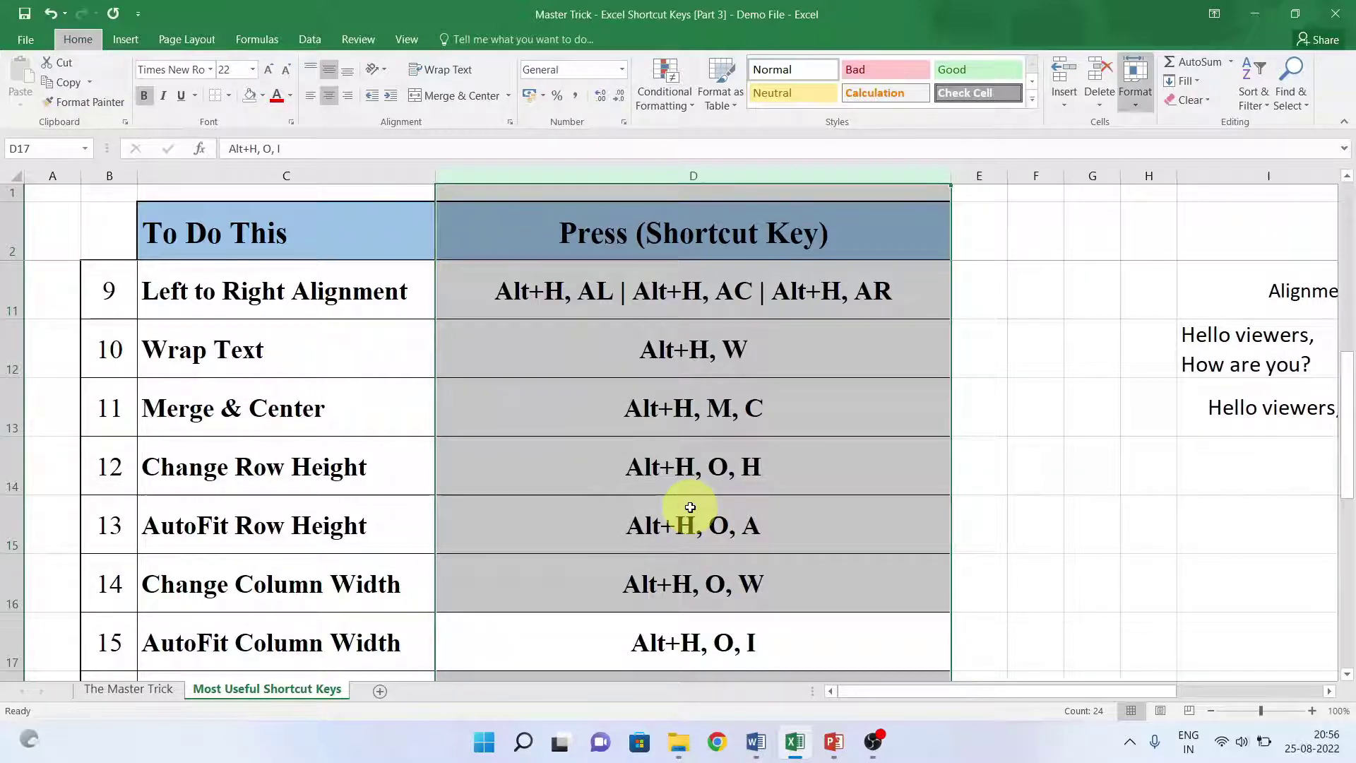
{"action": "key", "text": "i"}
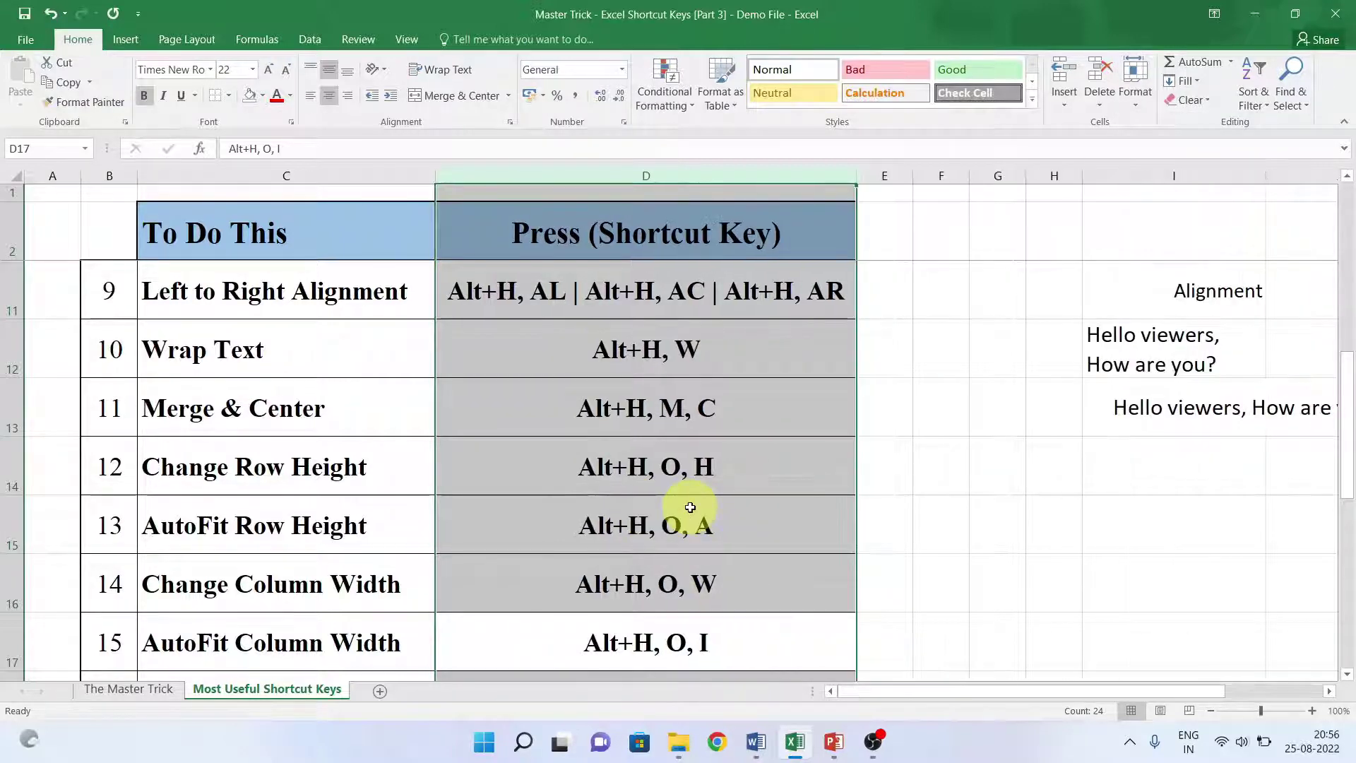
Go to the Insert Pivot Table entry in cell D18, open the Create PivotTable dialog and close it without creating a table
{"action": "left_click", "coordinate": [682, 295]}
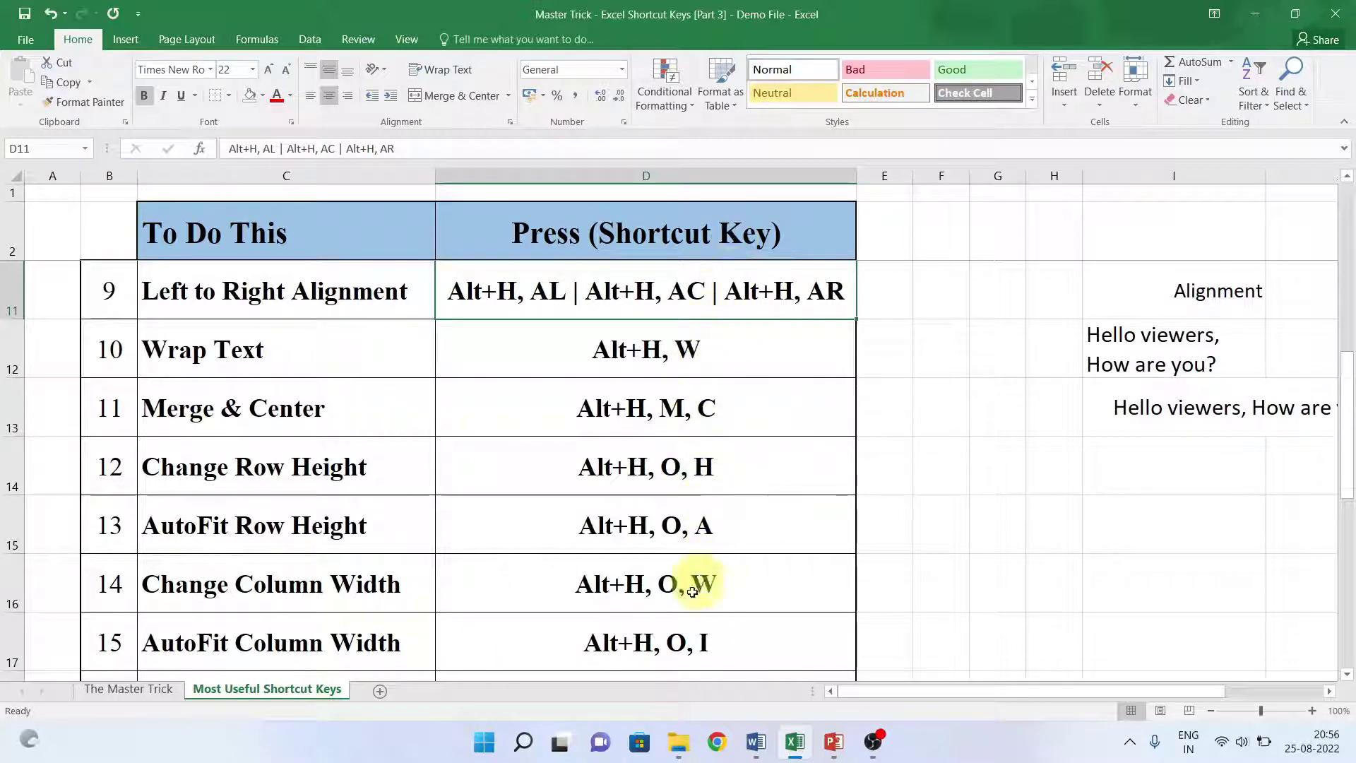
{"action": "left_click", "coordinate": [646, 639]}
{"action": "key", "text": "Down"}
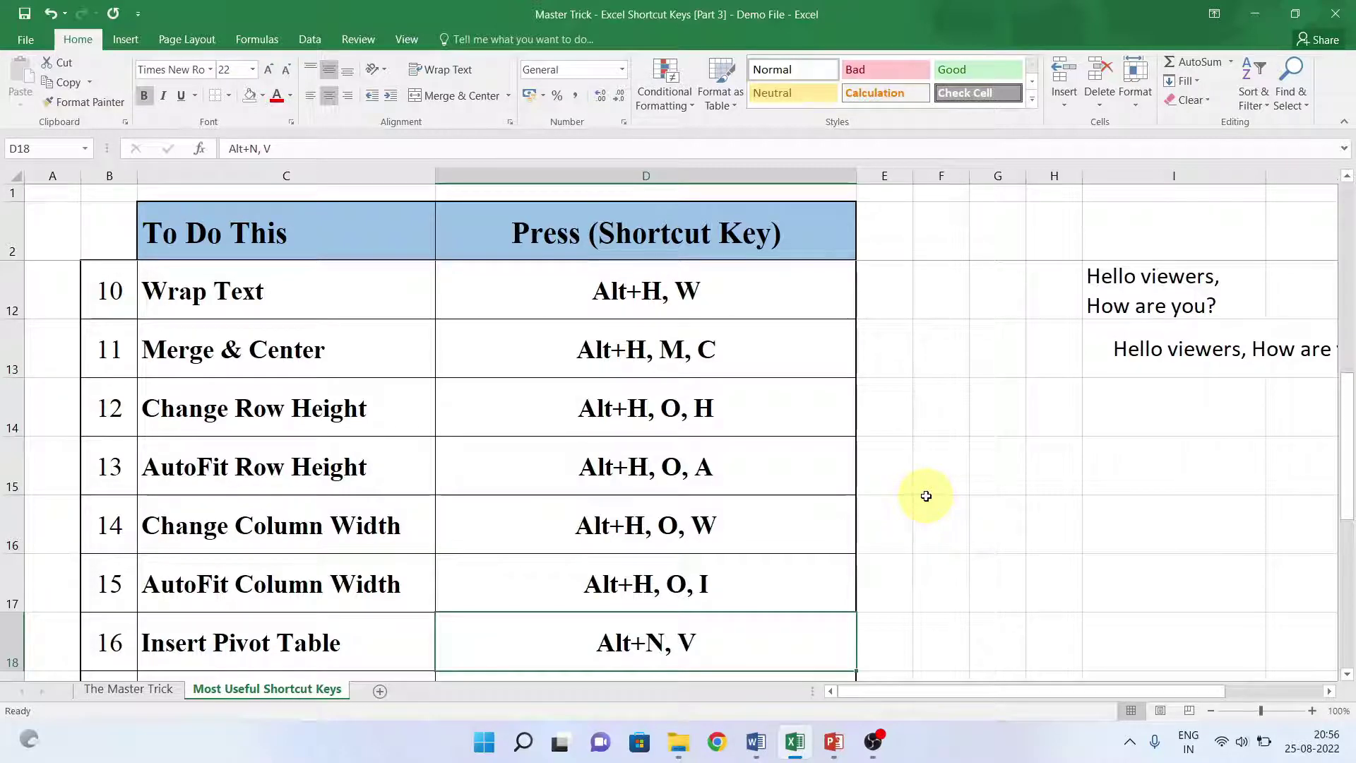
{"action": "key", "text": "alt"}
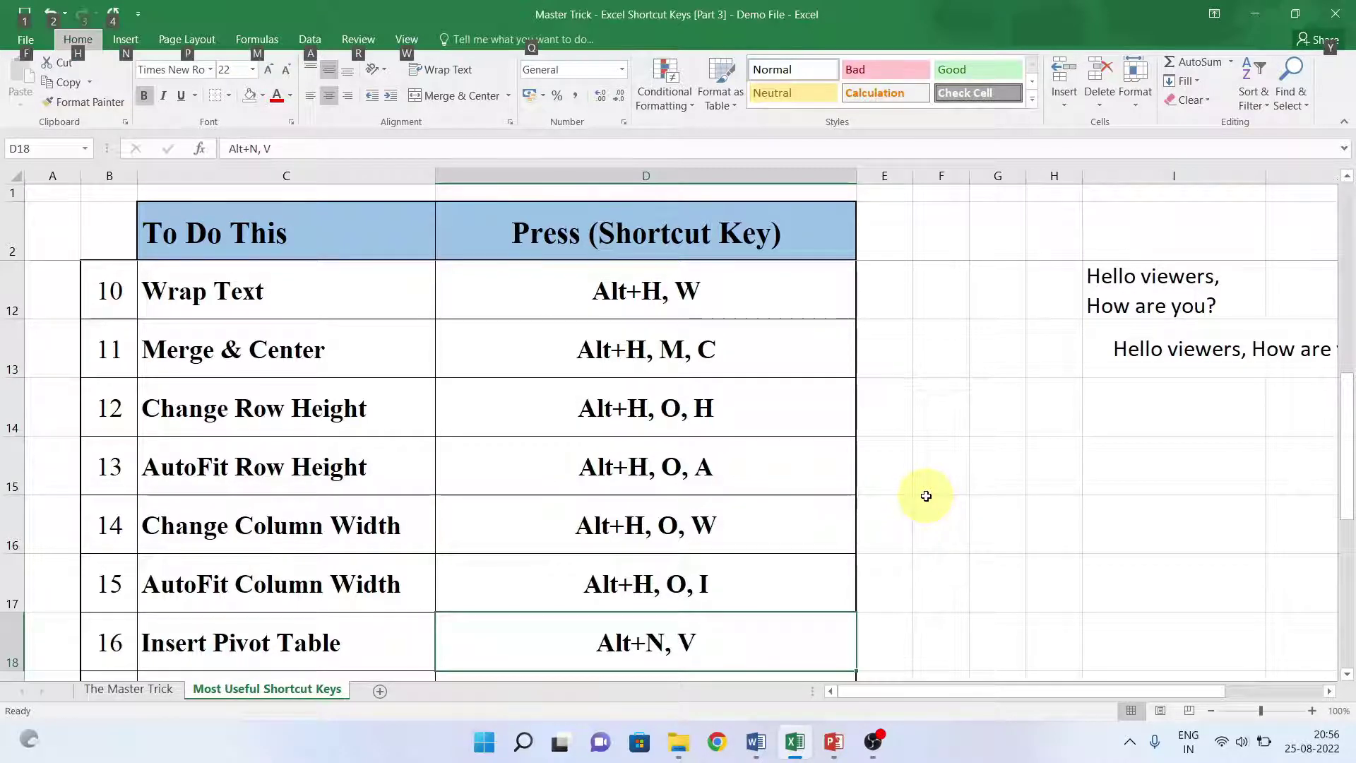
{"action": "key", "text": "n"}
{"action": "key", "text": "v"}
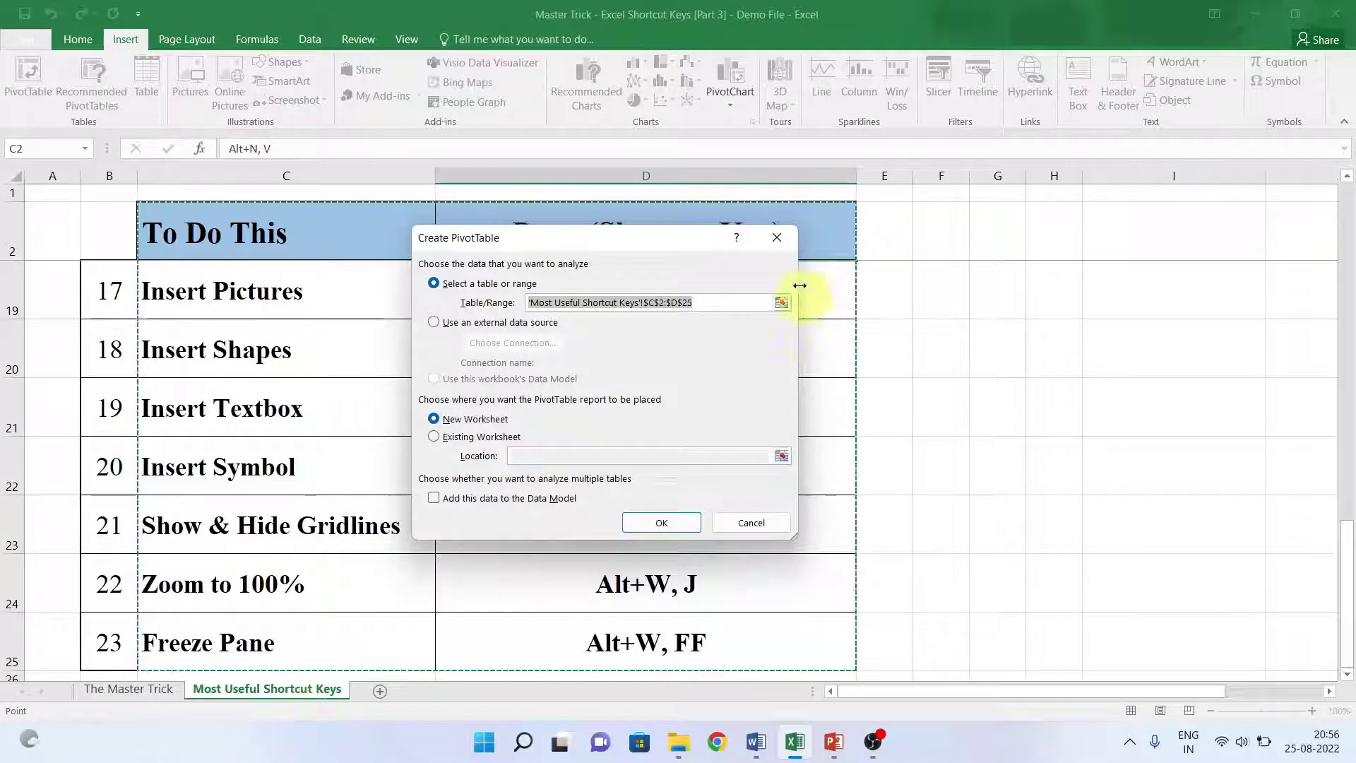
{"action": "left_click", "coordinate": [777, 238]}
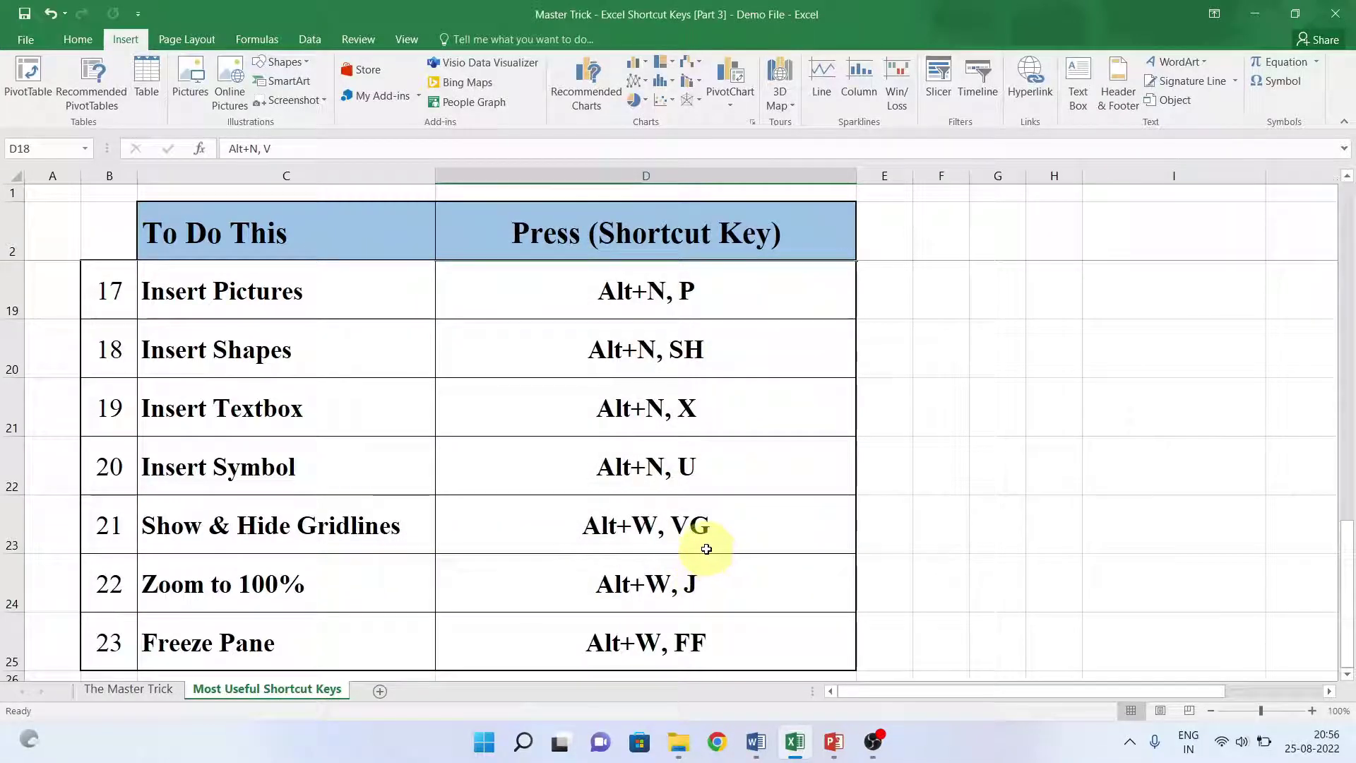
Open the Insert Picture dialog from the Insert Pictures entry in cell D19 and close it without inserting a picture
{"action": "left_click", "coordinate": [666, 293]}
{"action": "key", "text": "Left"}
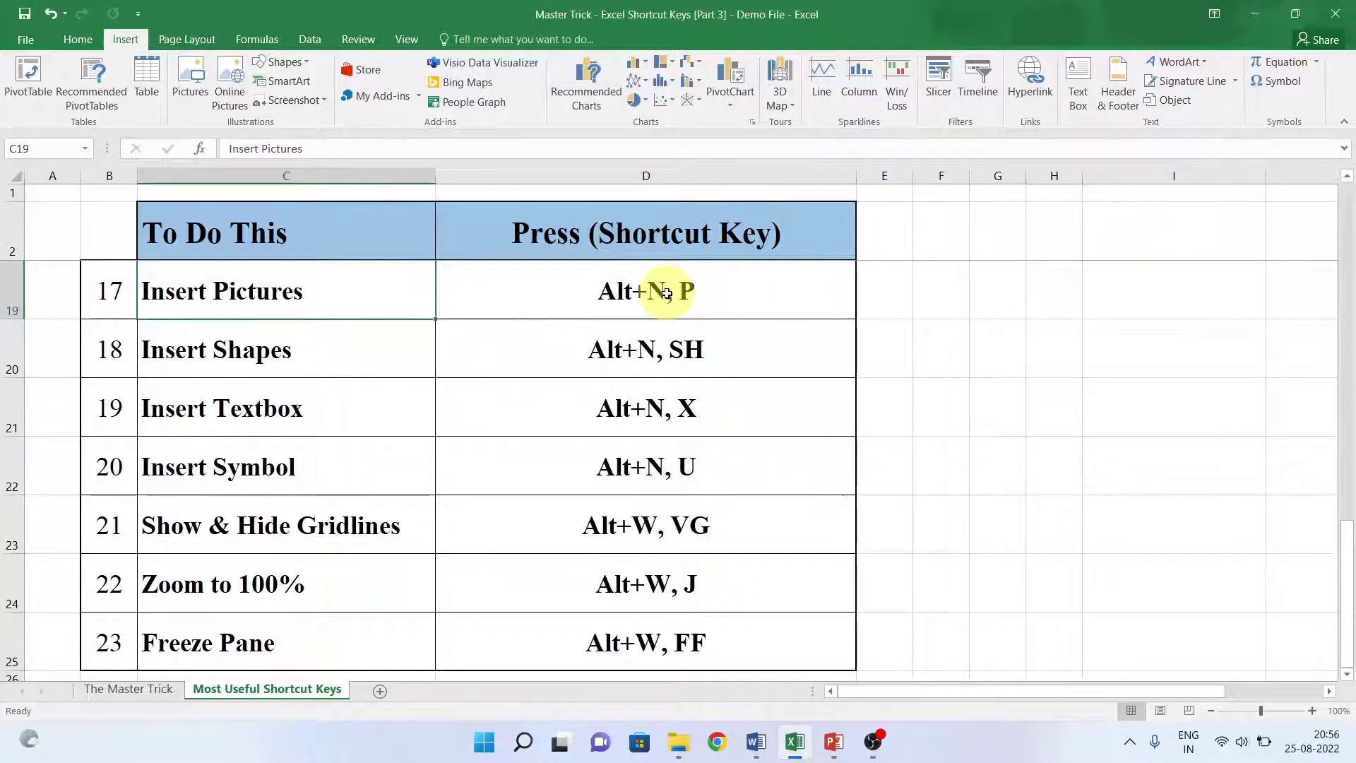
{"action": "left_click", "coordinate": [666, 293]}
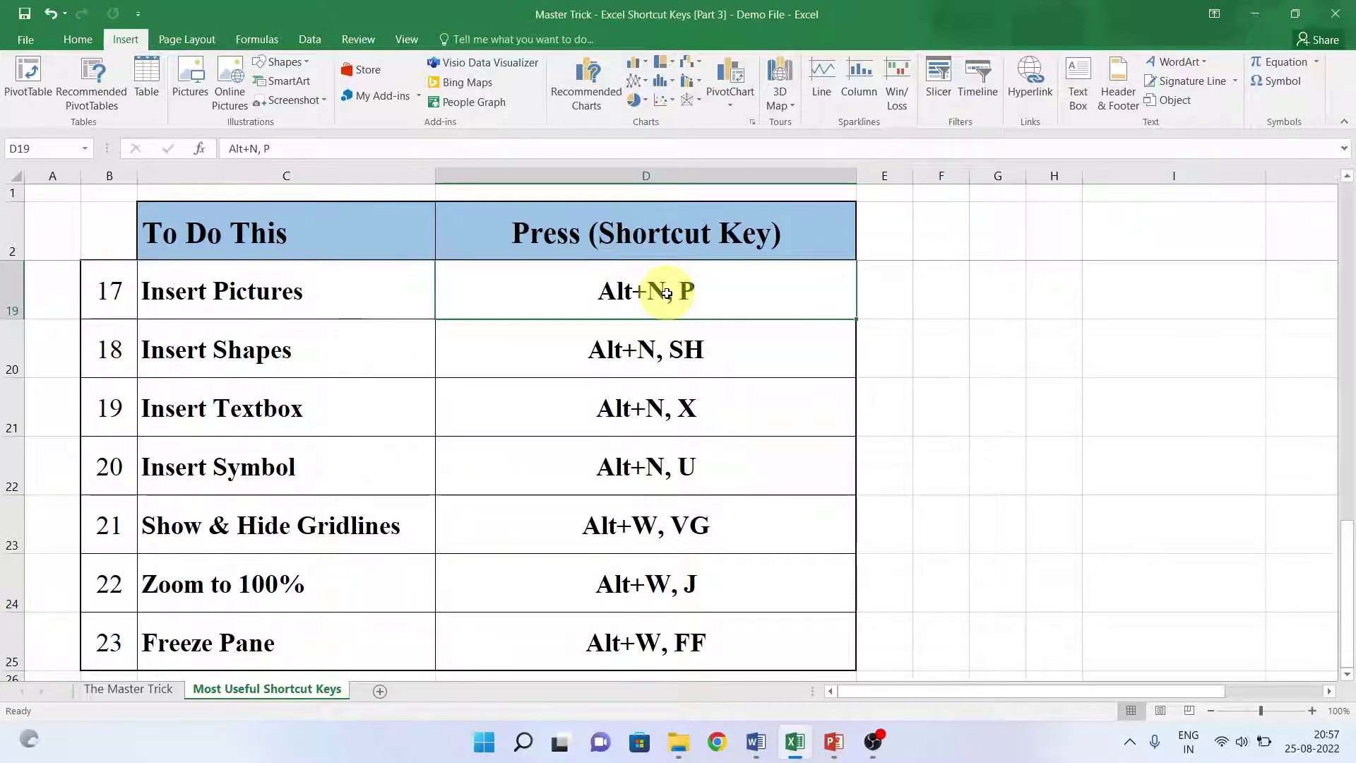
{"action": "key", "text": "alt+n"}
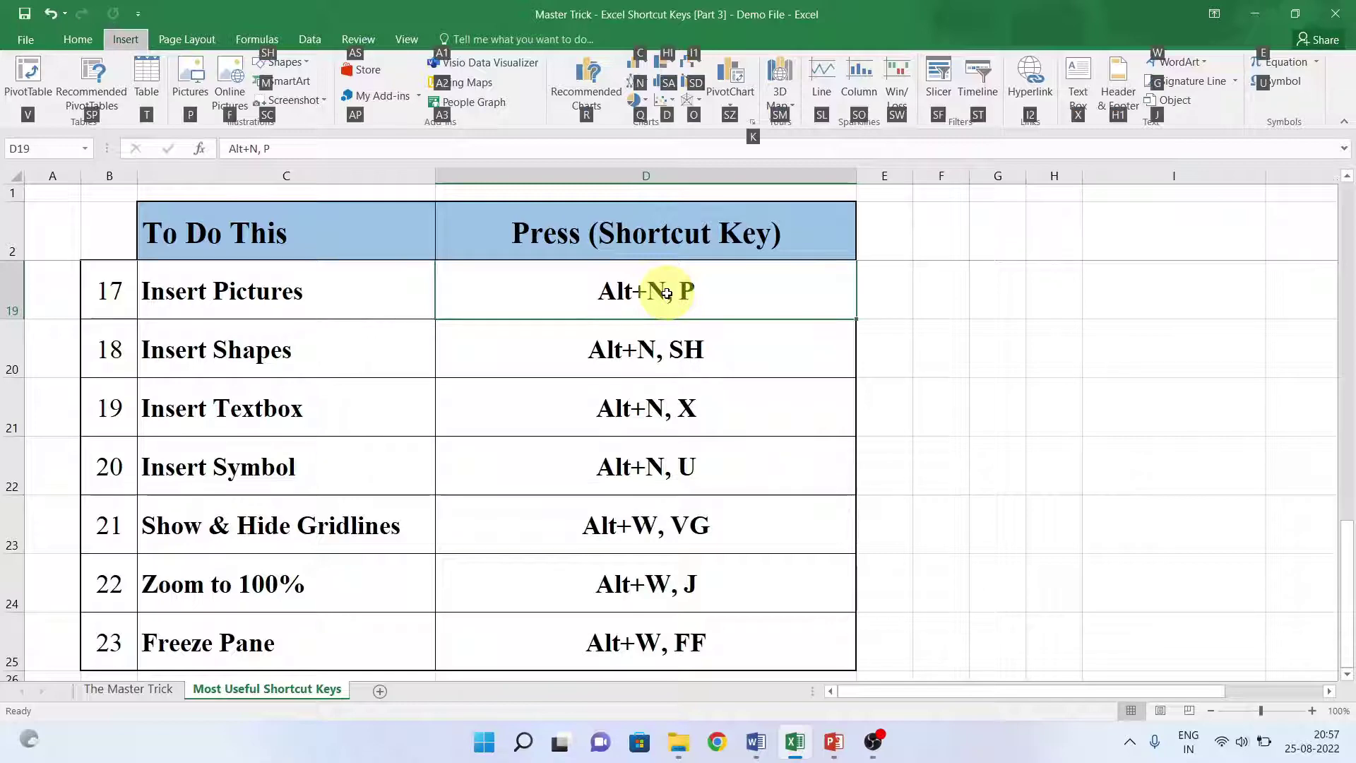
{"action": "key", "text": "p"}
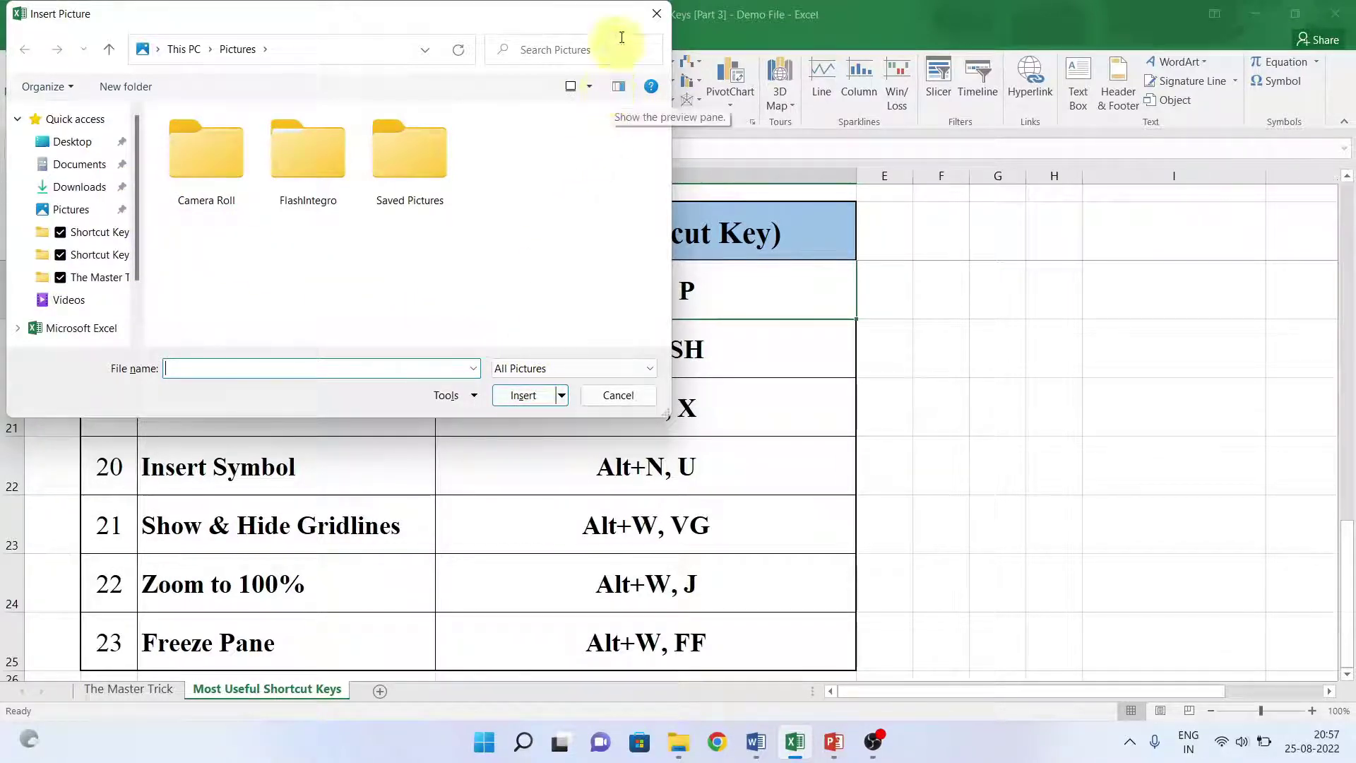
{"action": "left_click", "coordinate": [653, 15]}
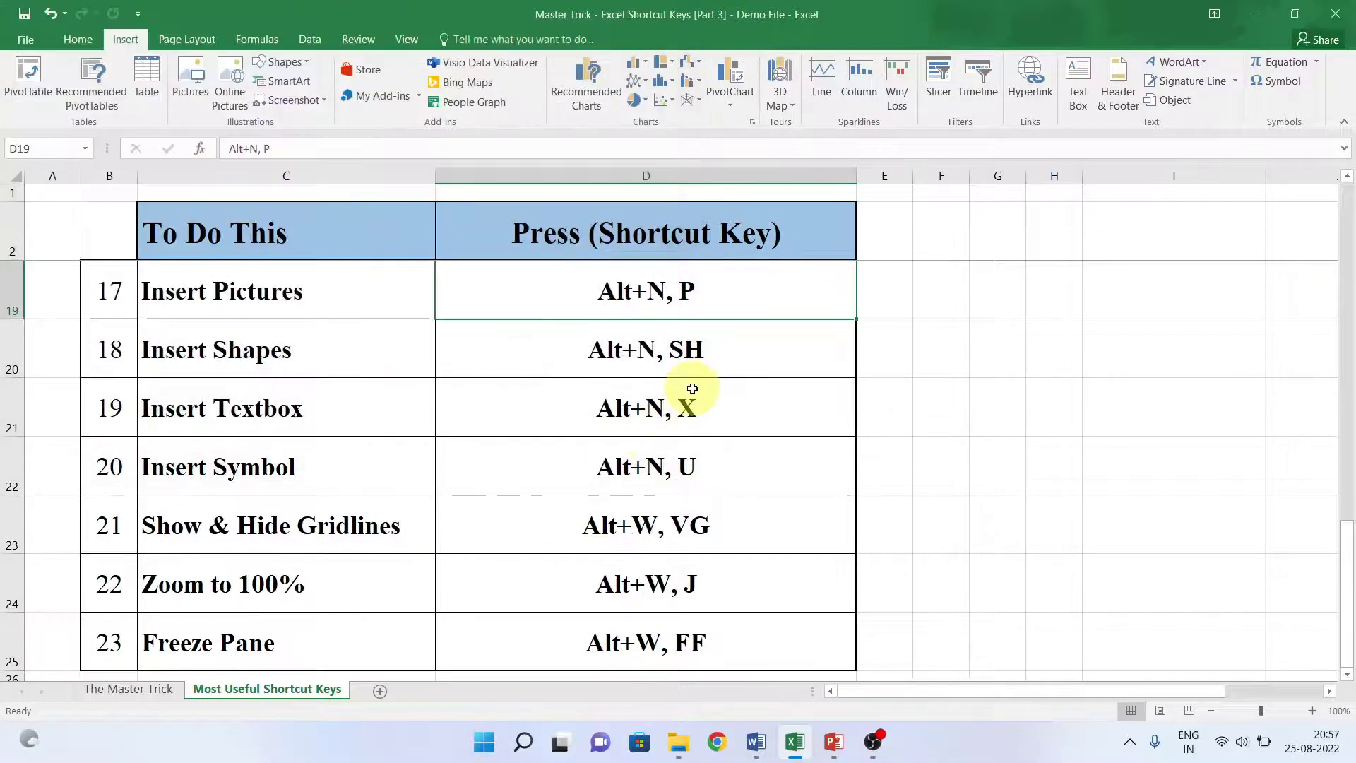
Draw a rectangle about 4.9 cm high and 8.6 cm wide in the empty cells beside the table, then delete it
{"action": "key", "text": "Down"}
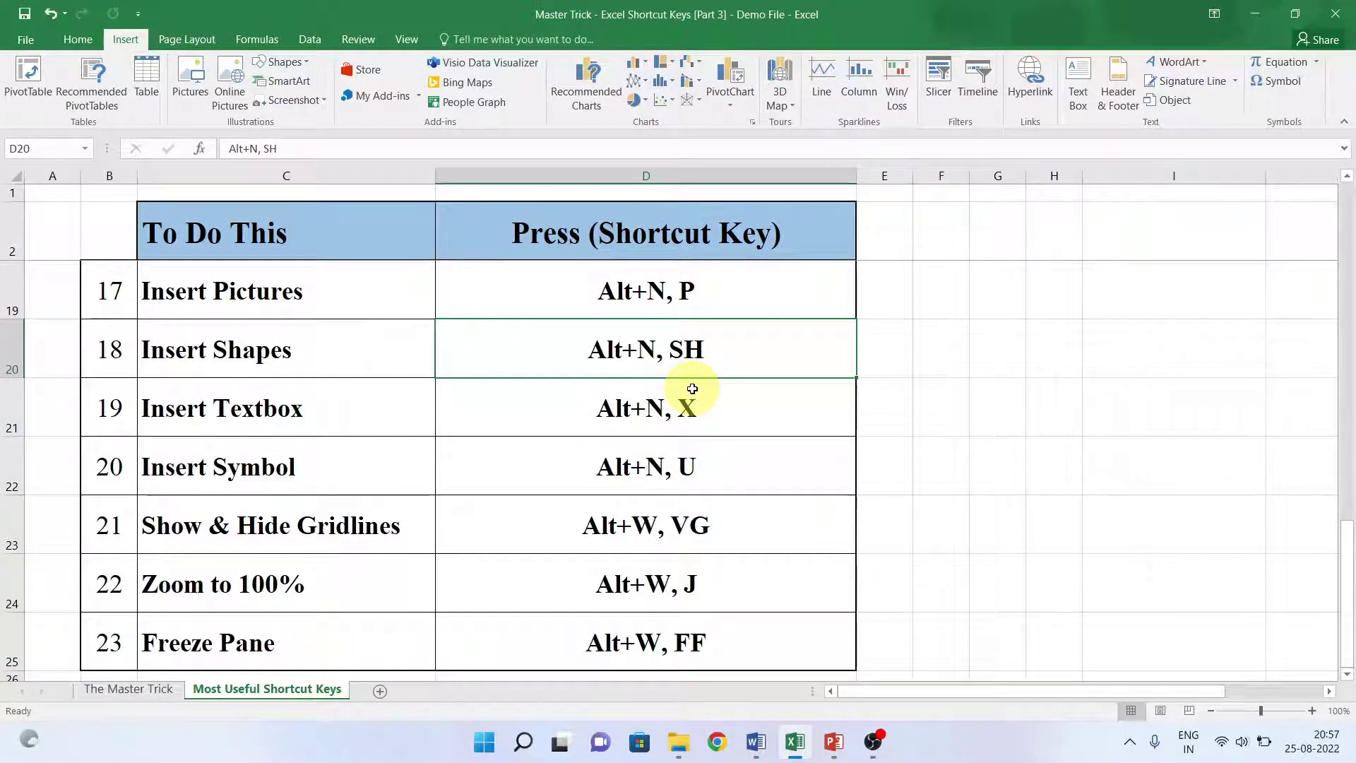
{"action": "key", "text": "alt"}
{"action": "key", "text": "n"}
{"action": "key", "text": "s"}
{"action": "key", "text": "h"}
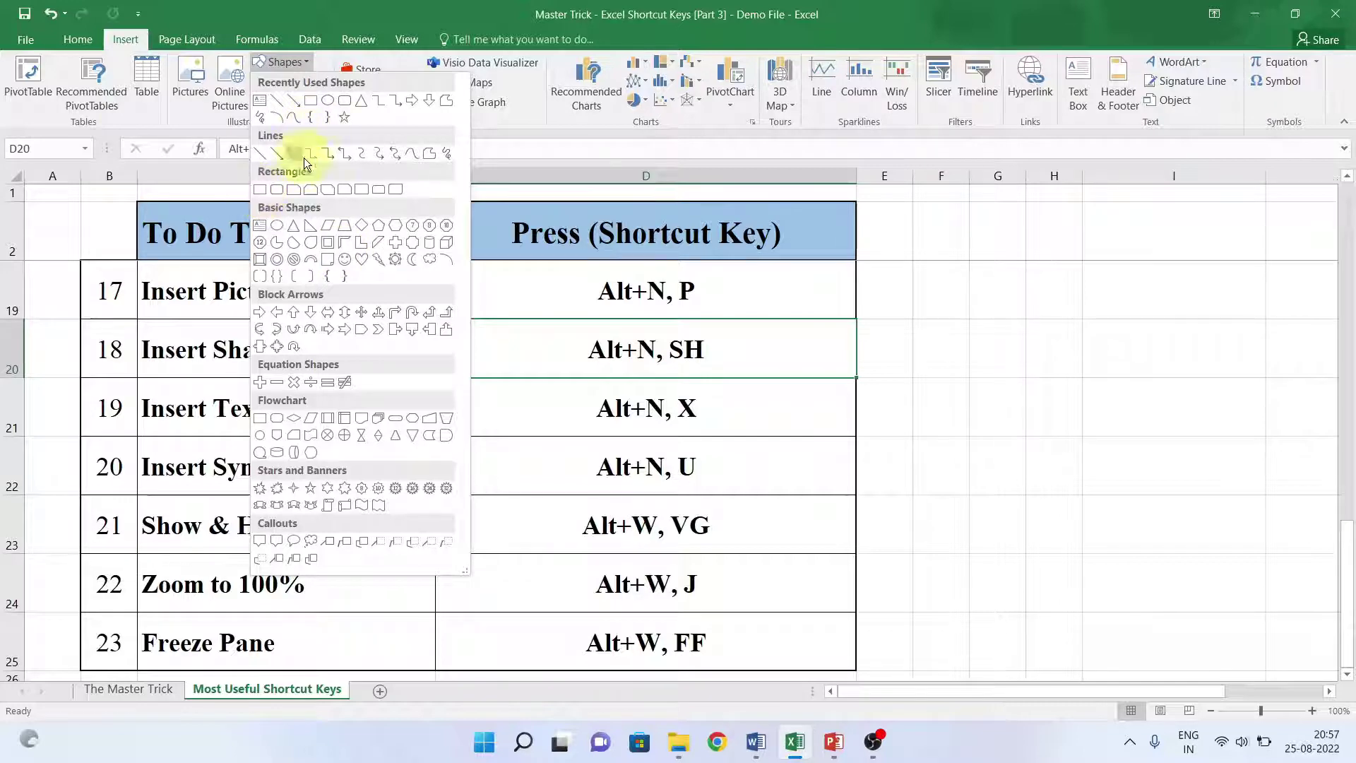
{"action": "left_click", "coordinate": [260, 189]}
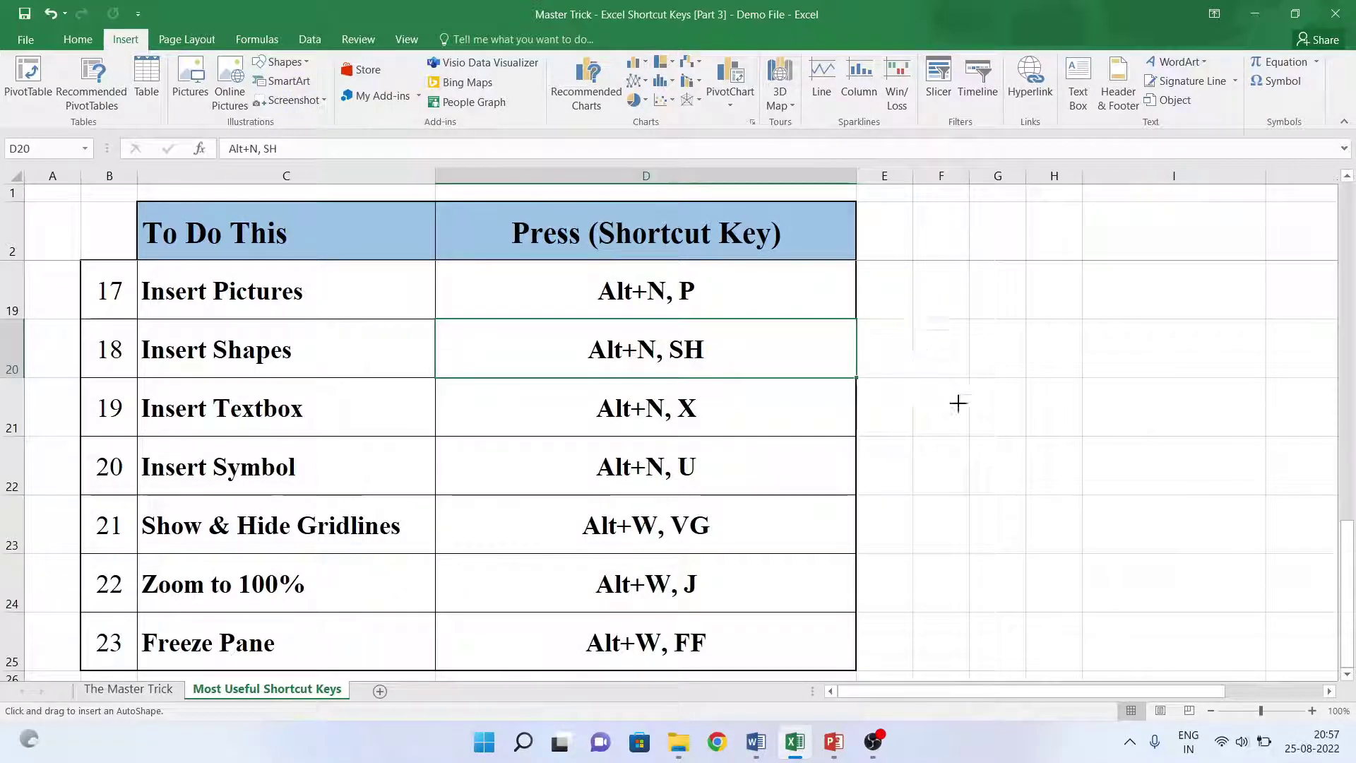
{"action": "left_click_drag", "start_coordinate": [906, 302], "coordinate": [1195, 466]}
{"action": "left_click", "coordinate": [1053, 343]}
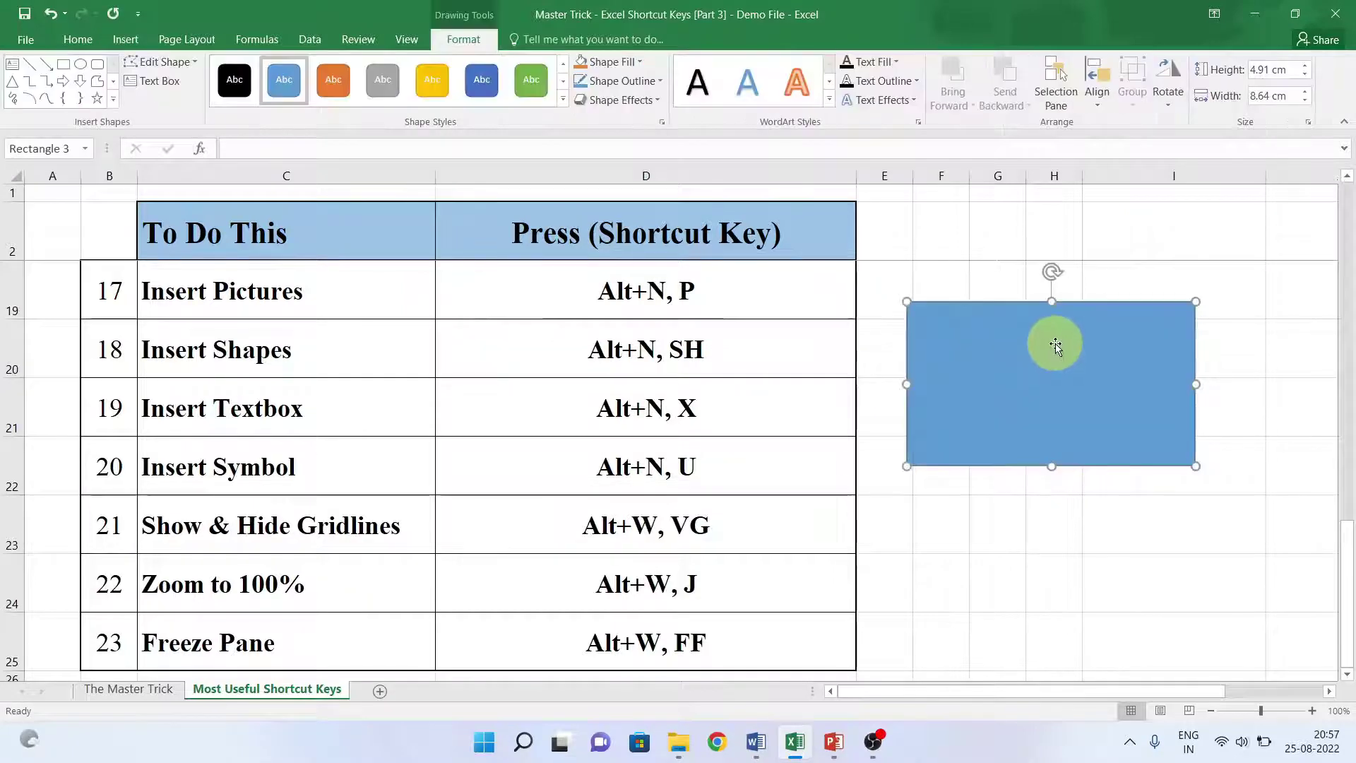
{"action": "key", "text": "Delete"}
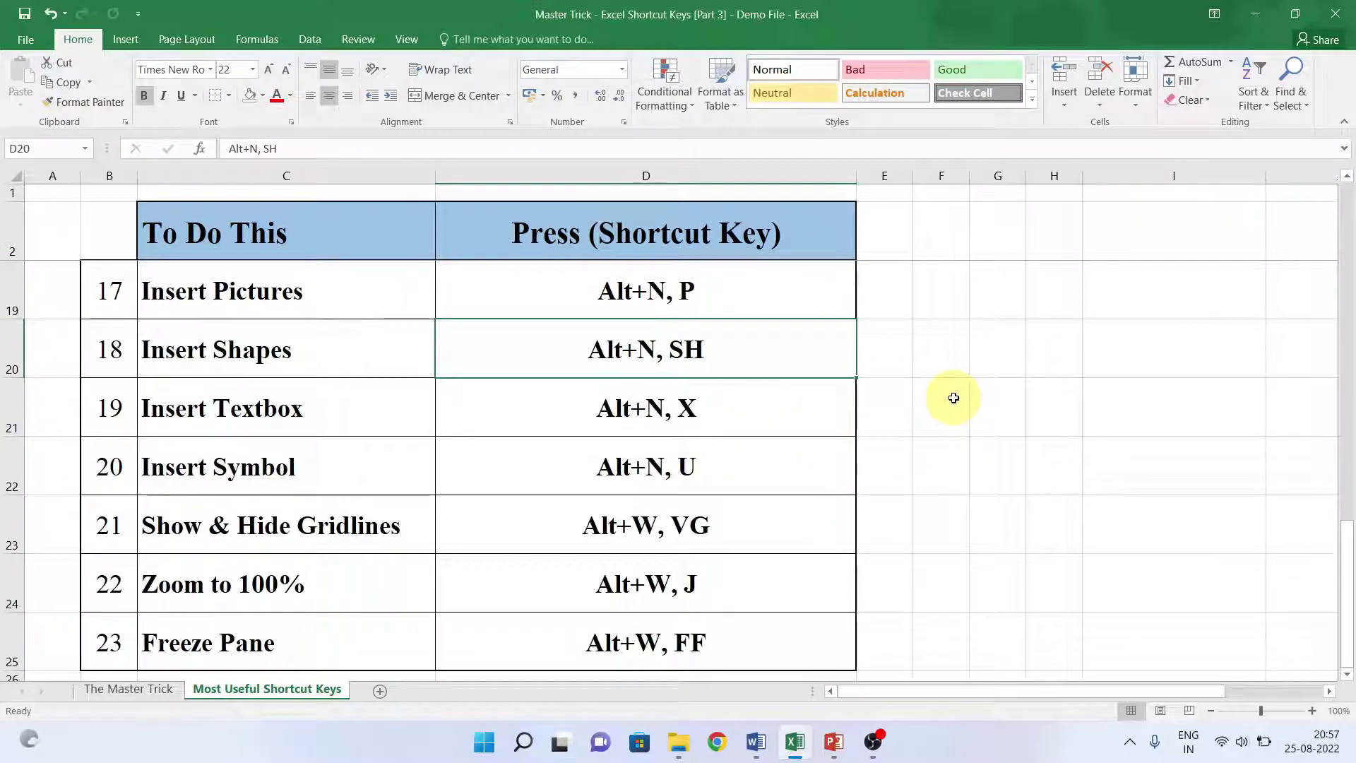
Draw a text box in the empty cells beside the Insert Shapes and Insert Textbox rows, then delete it
{"action": "key", "text": "alt"}
{"action": "key", "text": "n"}
{"action": "key", "text": "x"}
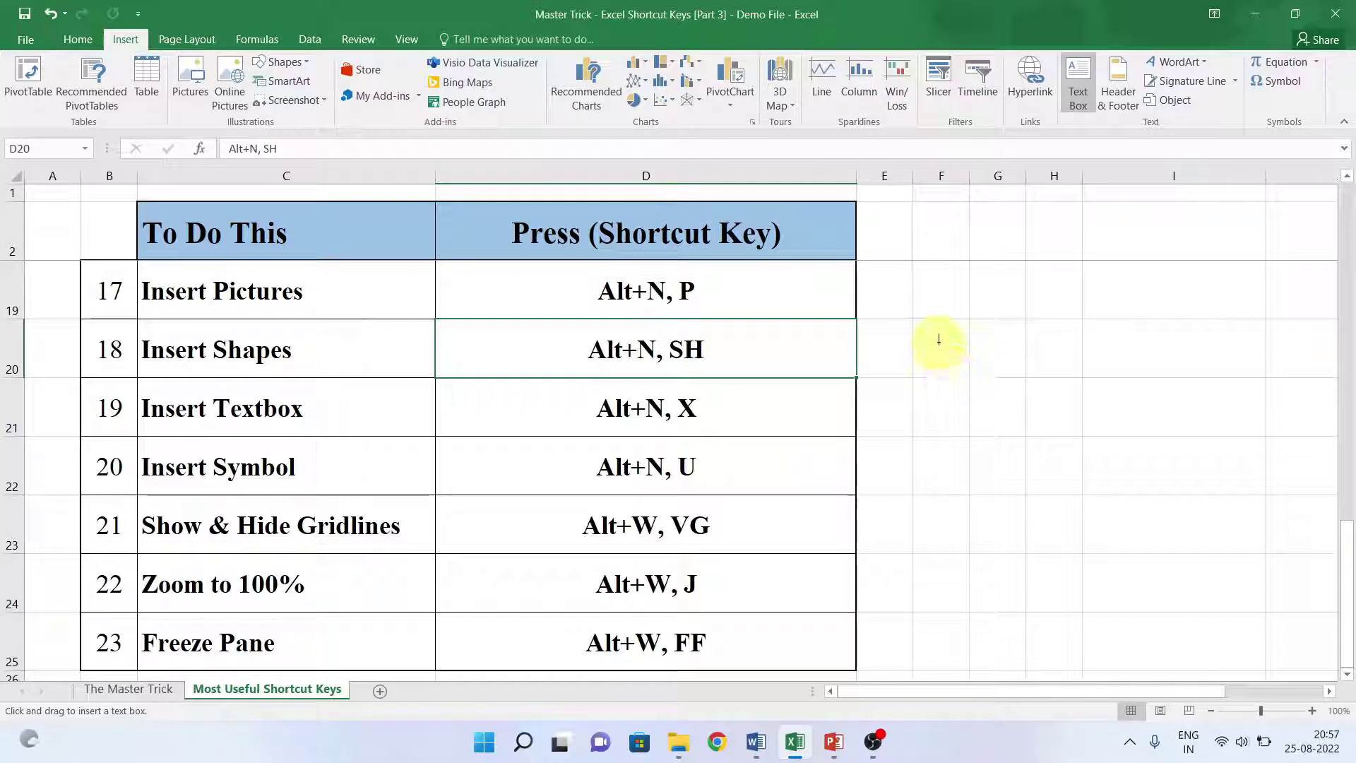
{"action": "mouse_move", "coordinate": [937, 338]}
{"action": "left_mouse_down"}
{"action": "mouse_move", "coordinate": [968, 435]}
{"action": "mouse_move", "coordinate": [1202, 469]}
{"action": "left_mouse_up"}
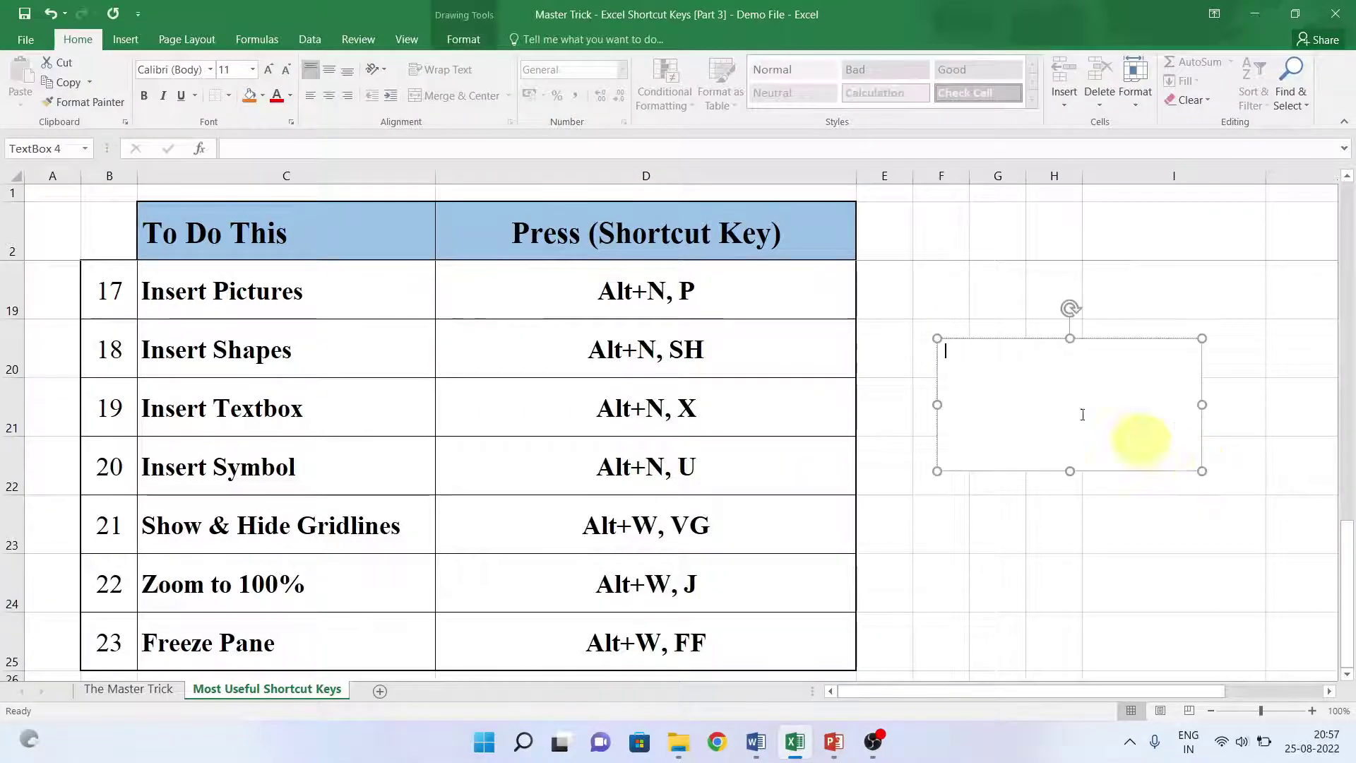
{"action": "left_click", "coordinate": [965, 339]}
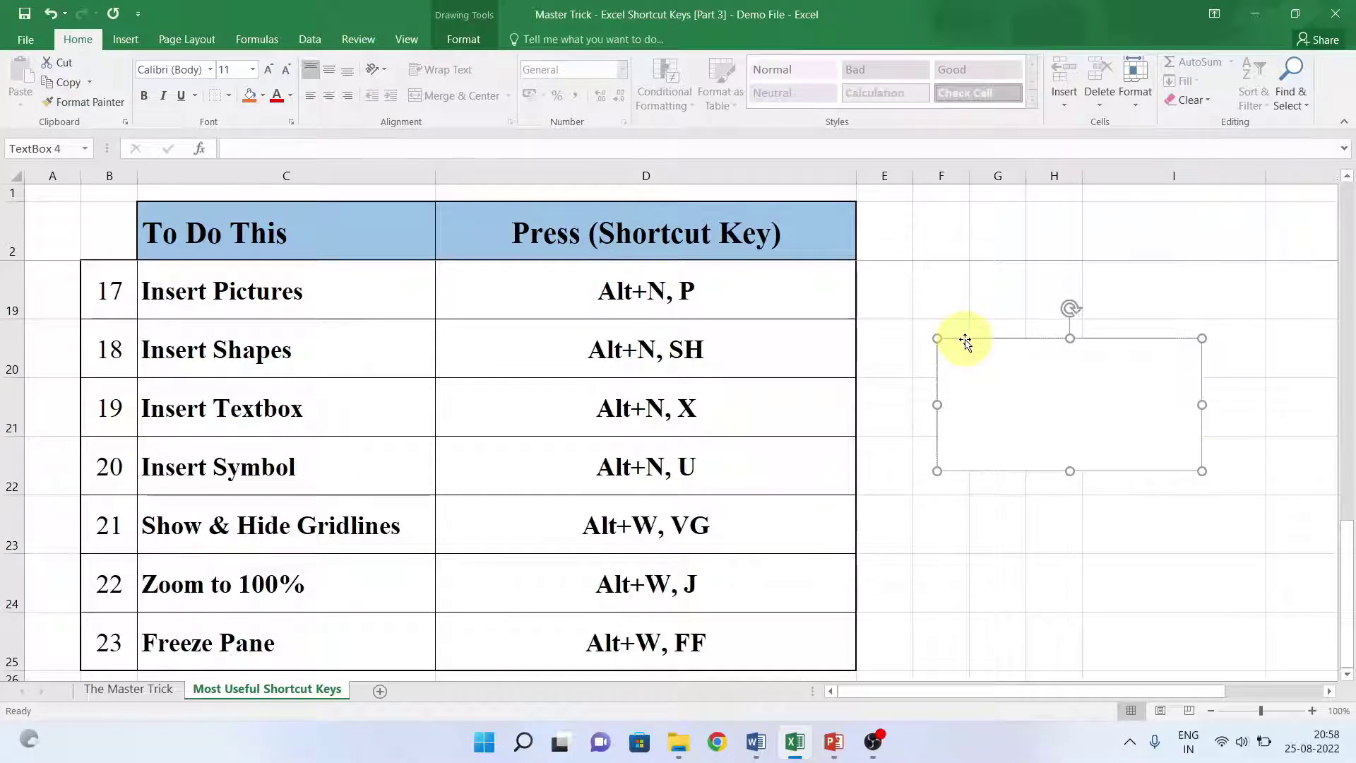
{"action": "key", "text": "Delete"}
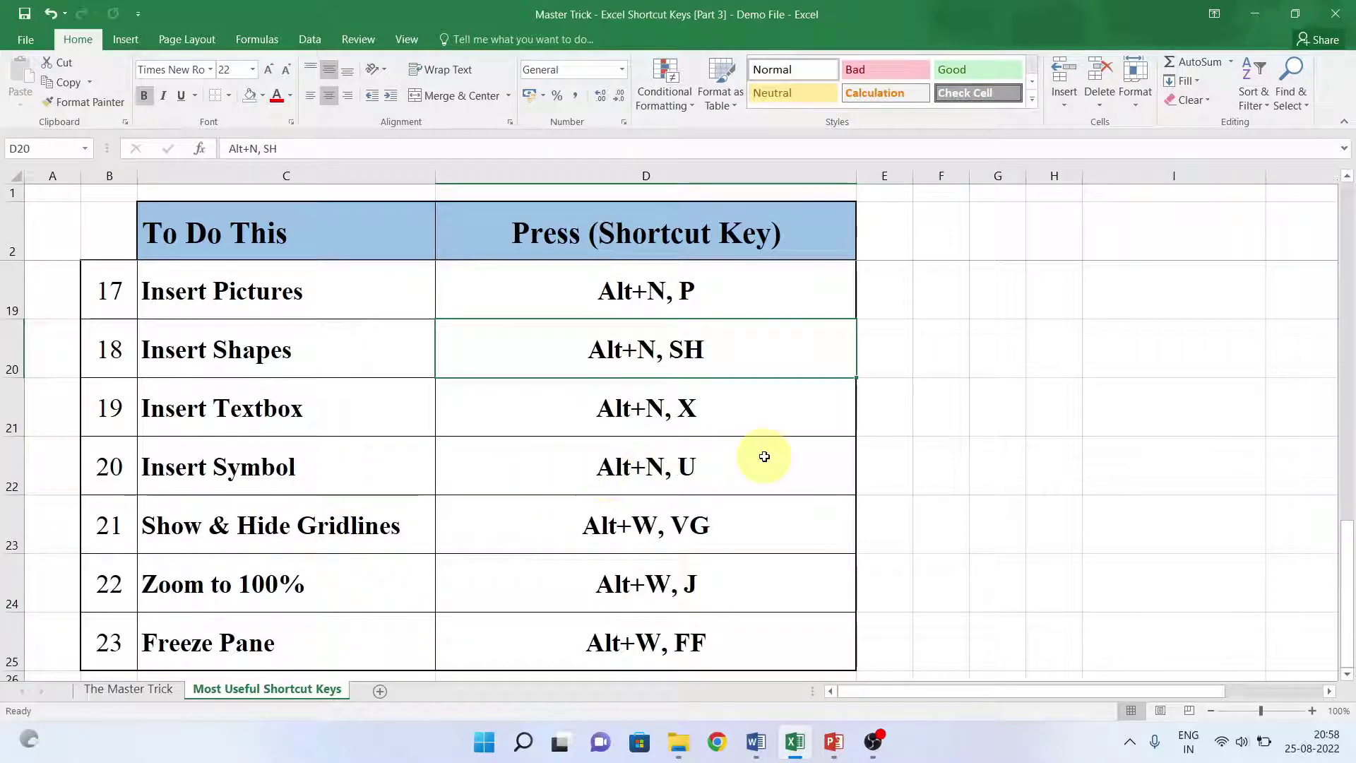
Open the Symbol dialog while editing cell D20, select the N-Ary Summation symbol, and close the dialog without inserting it
{"action": "key", "text": "alt+n"}
{"action": "double_click", "coordinate": [775, 337]}
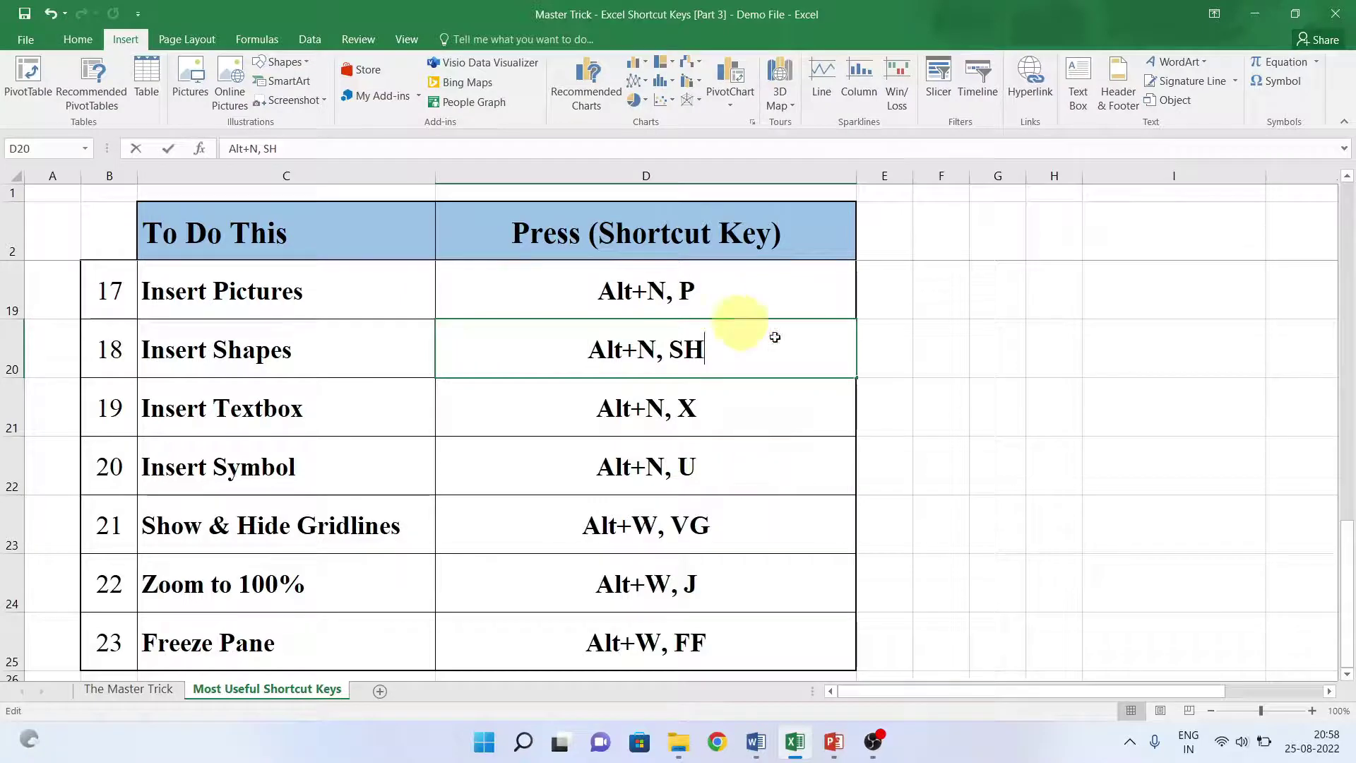
{"action": "key", "text": "alt+n"}
{"action": "key", "text": "u"}
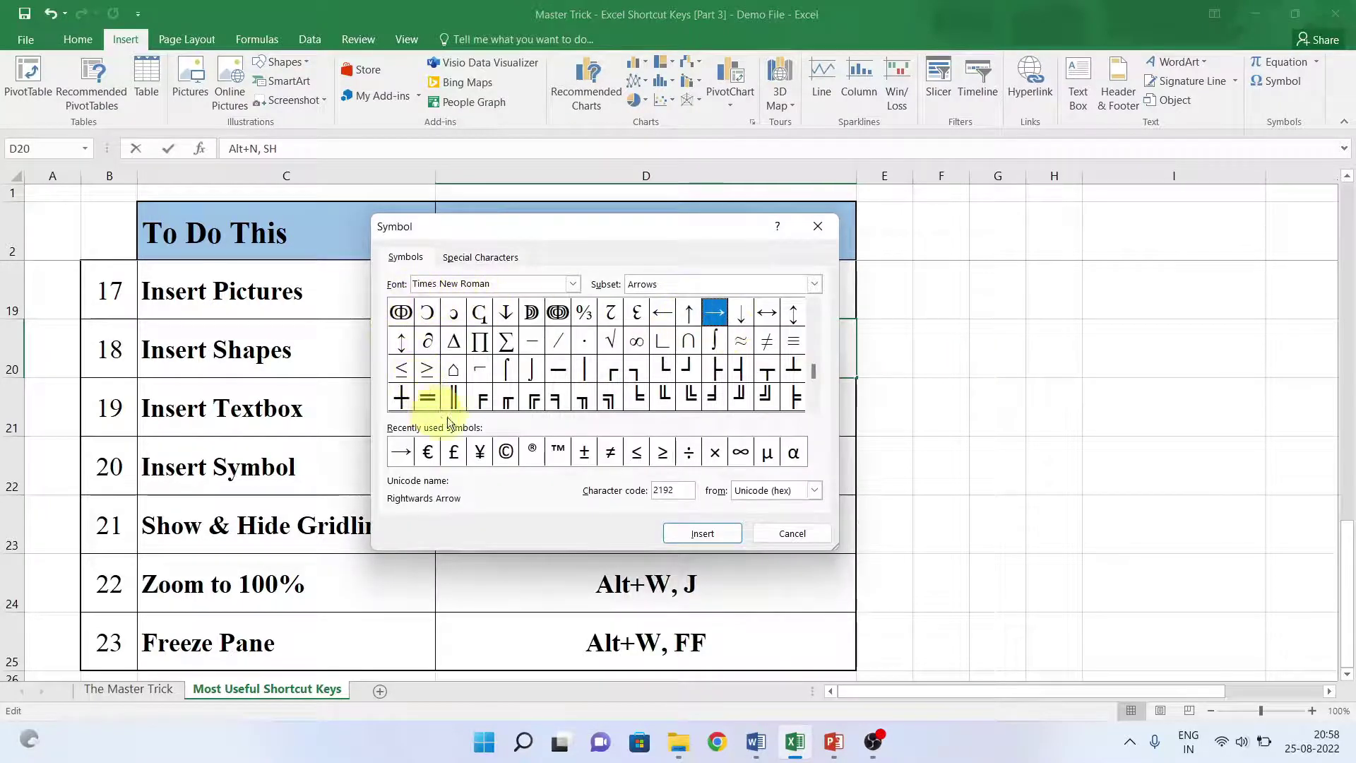
{"action": "left_click", "coordinate": [510, 342]}
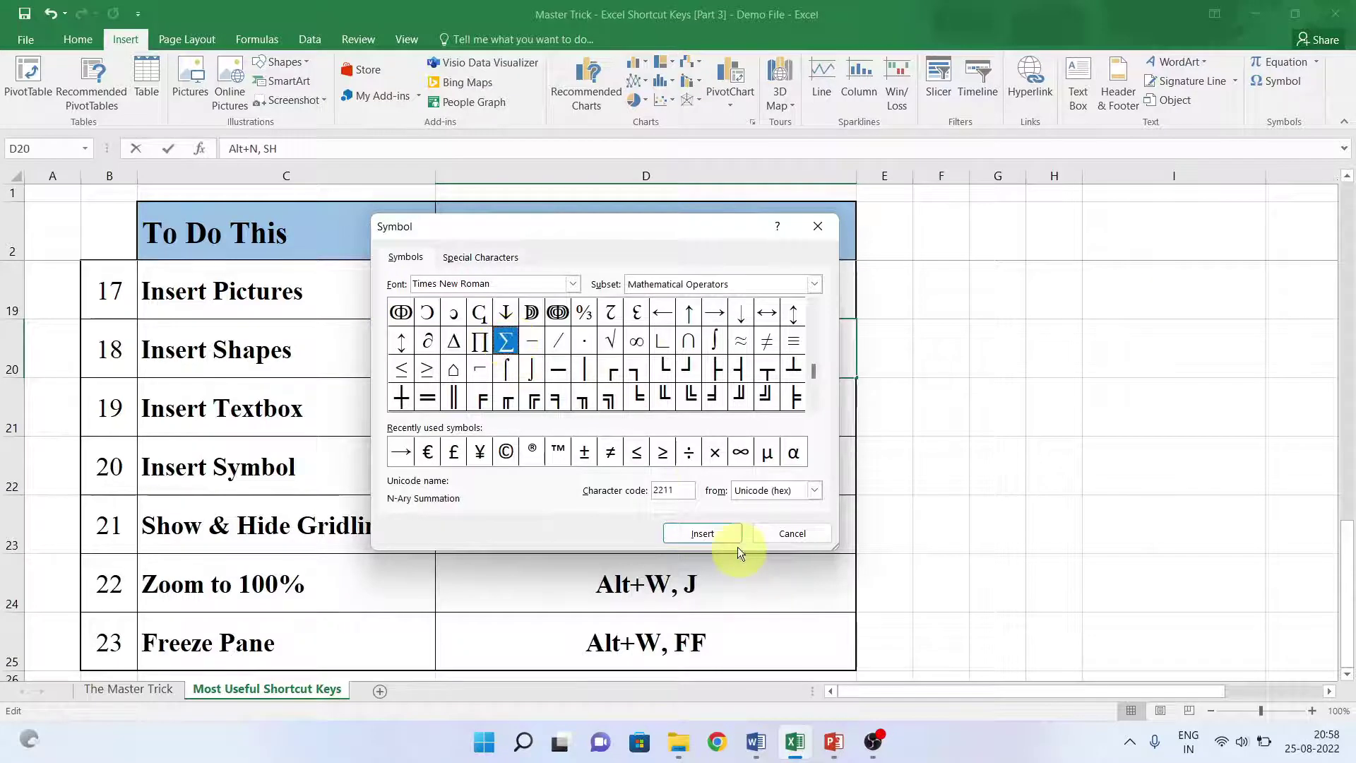
{"action": "left_click", "coordinate": [817, 227]}
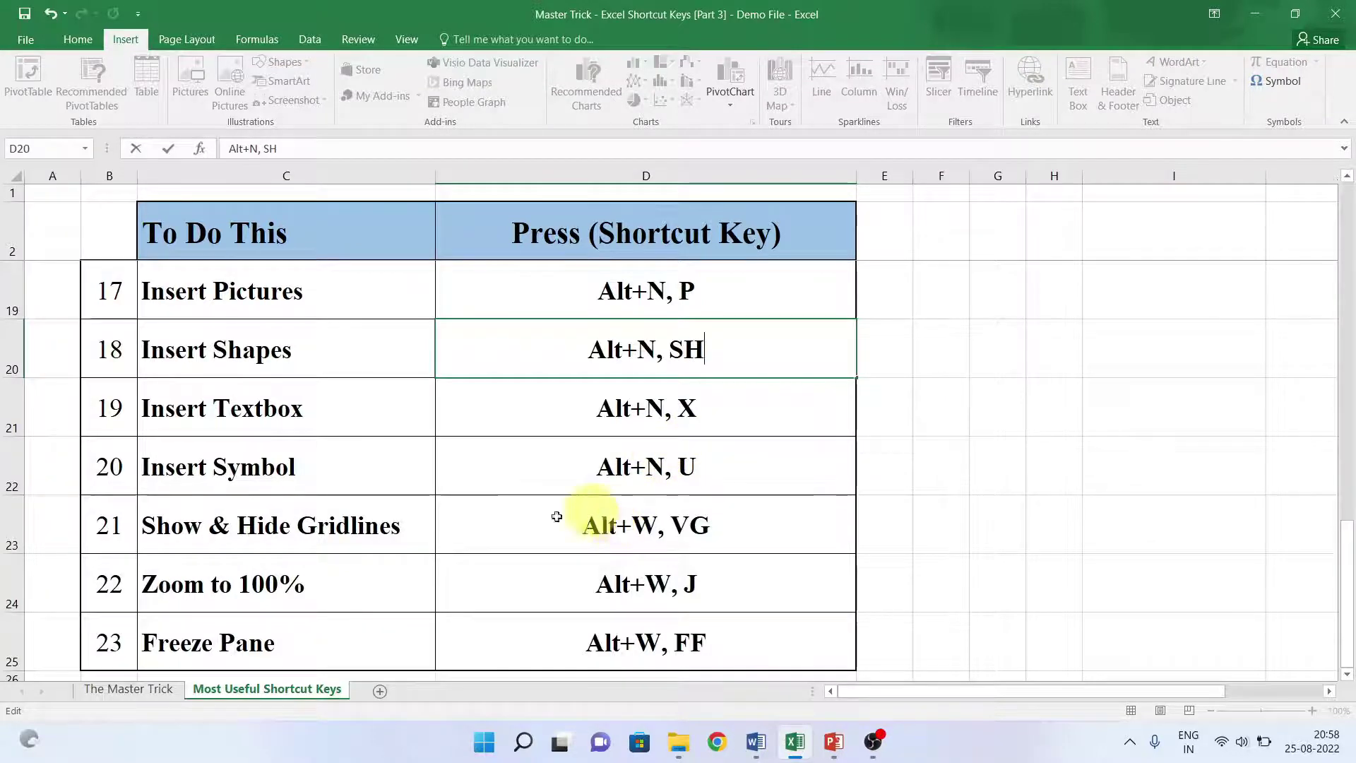
Leave the cell edit, select empty cell I20, then hide the worksheet gridlines and show them again
{"action": "left_click", "coordinate": [423, 526]}
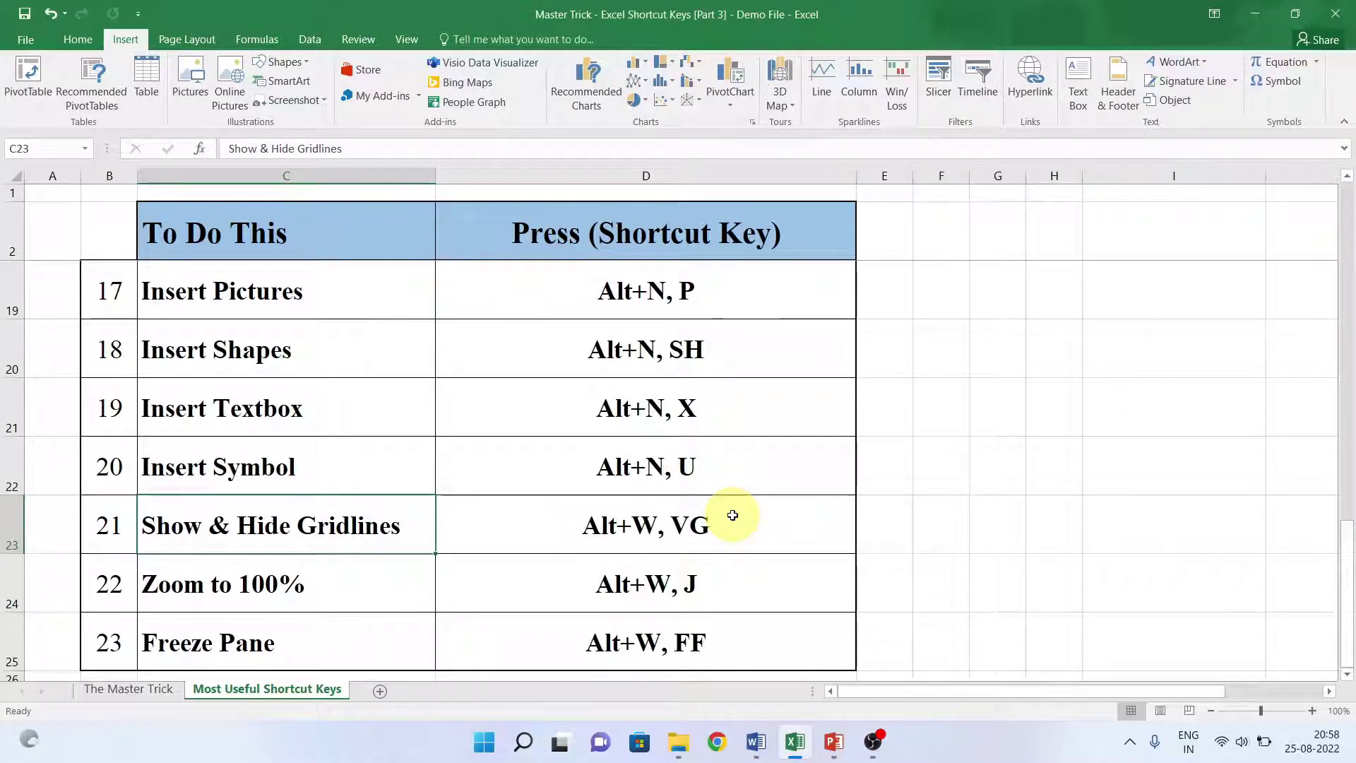
{"action": "left_click", "coordinate": [1127, 366]}
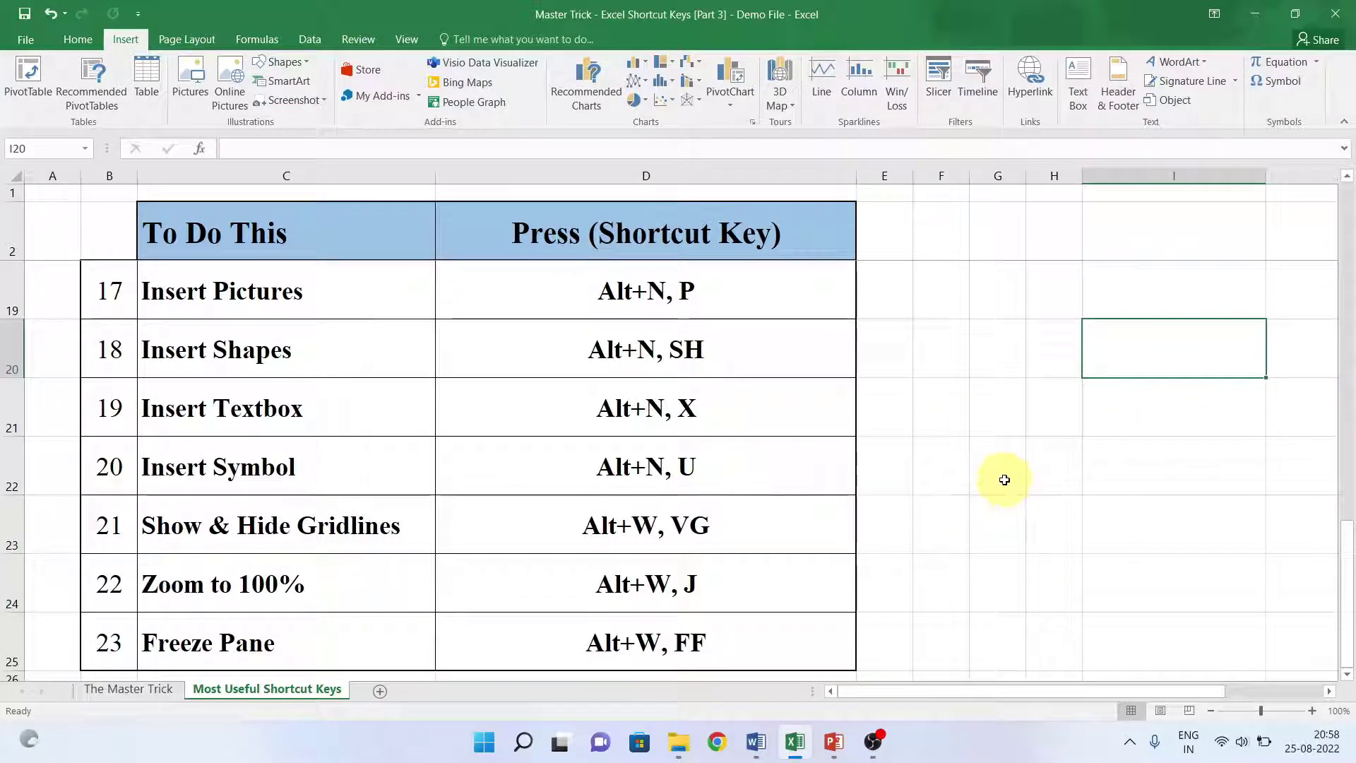
{"action": "key", "text": "alt+w"}
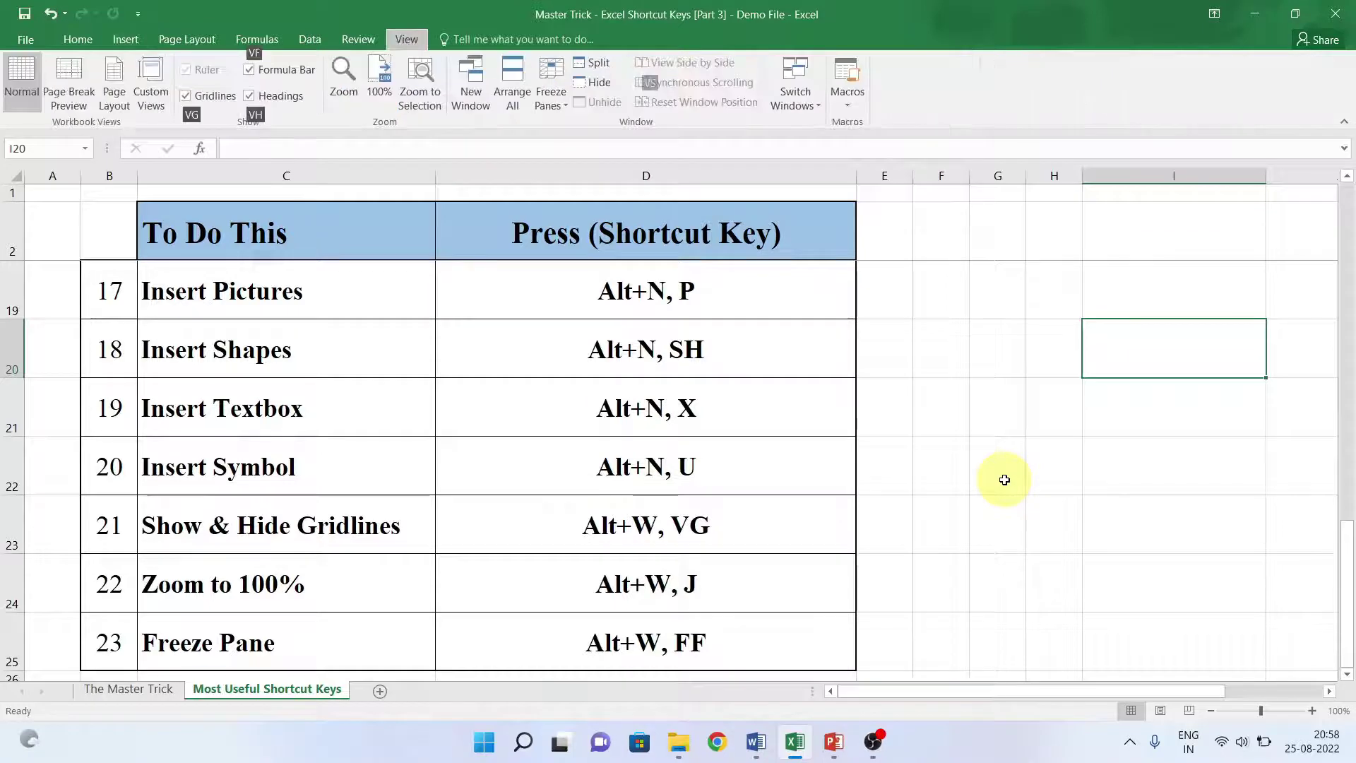
{"action": "key", "text": "v"}
{"action": "key", "text": "g"}
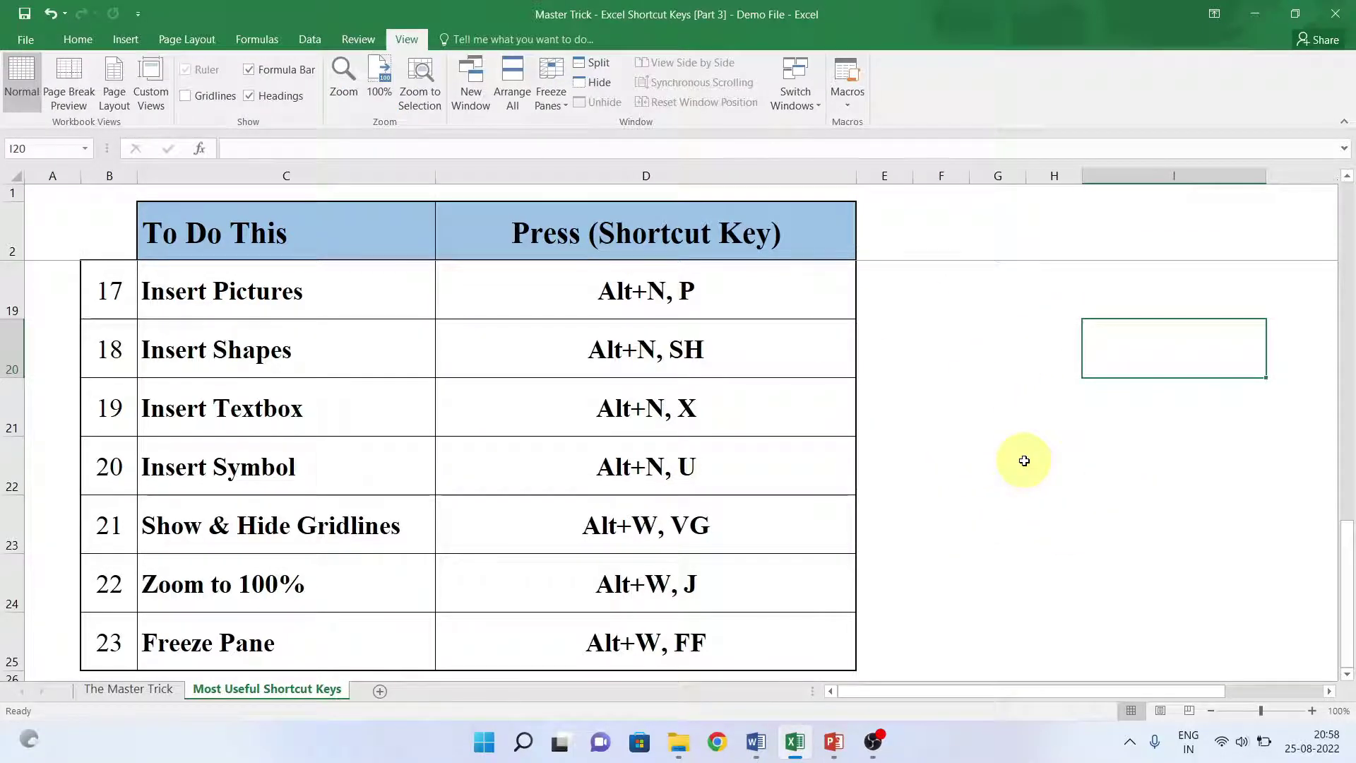
{"action": "key", "text": "alt+w"}
{"action": "key", "text": "v"}
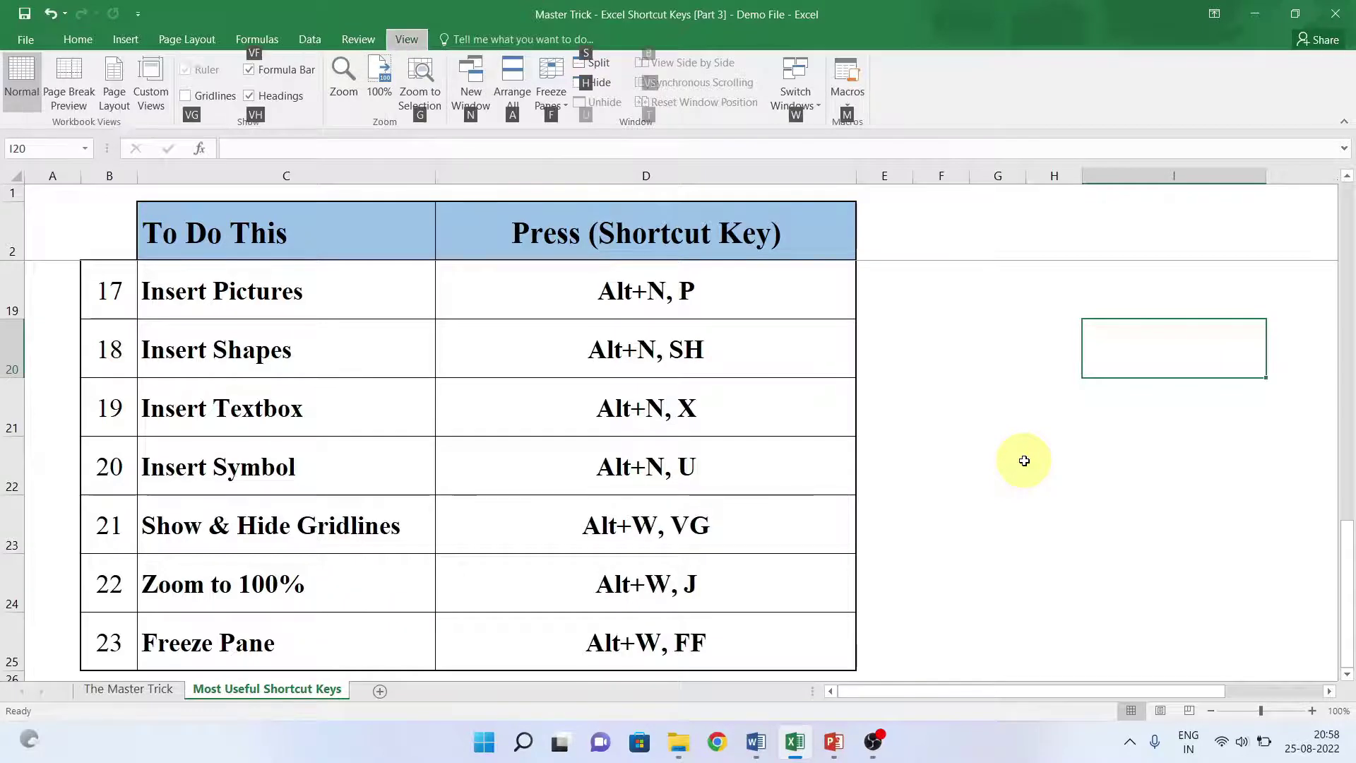
{"action": "key", "text": "g"}
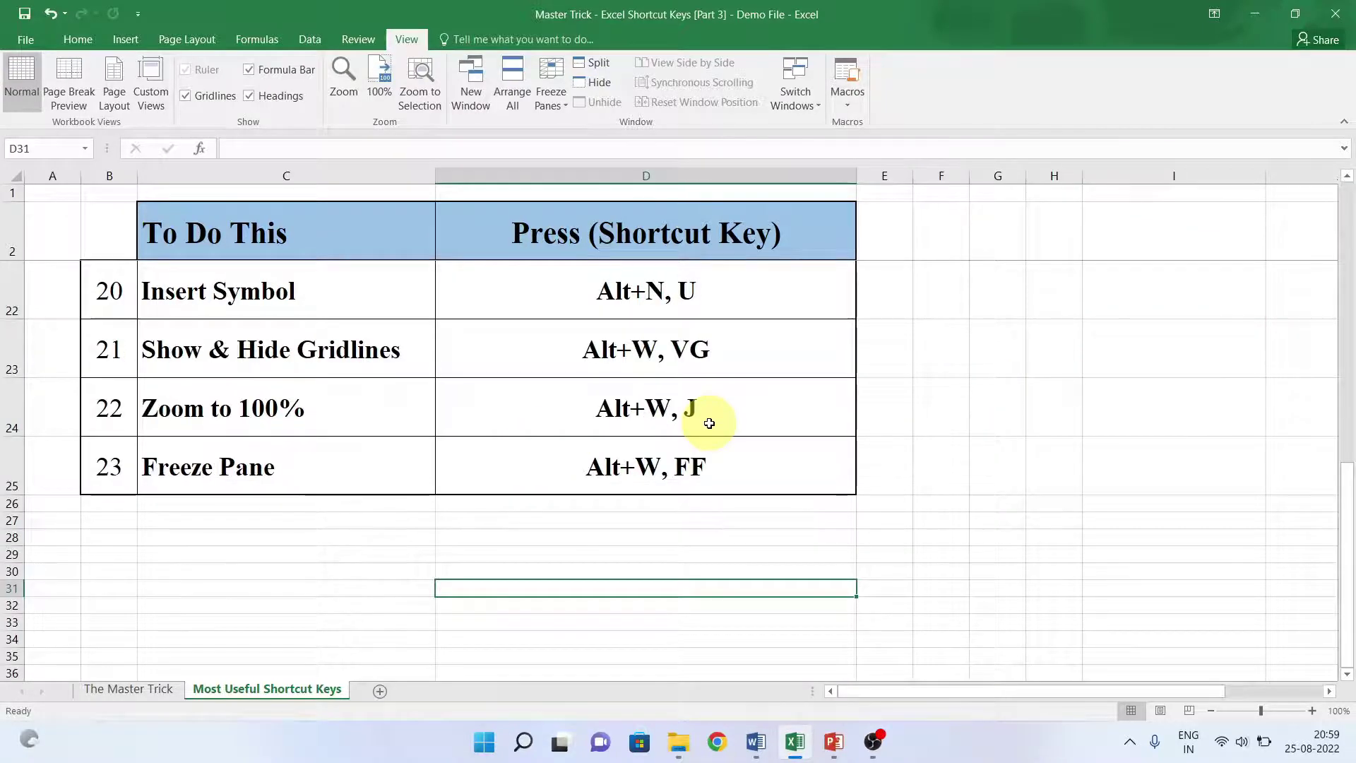
Enlarge the worksheet zoom to 130% and reset it to 100%
{"action": "scroll", "coordinate": [709, 423], "scroll_direction": "up", "scroll_amount": 1, "text": "ctrl"}
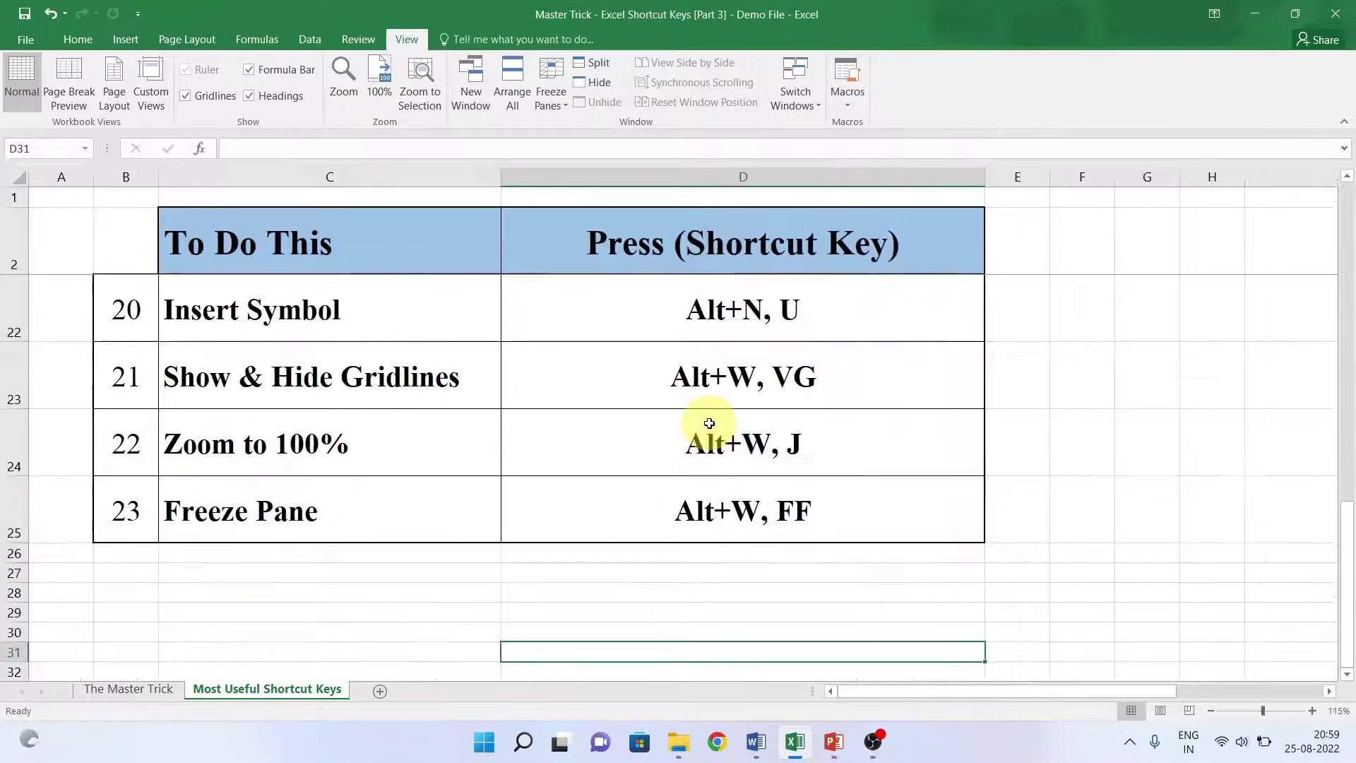
{"action": "scroll", "coordinate": [709, 423], "scroll_direction": "up", "scroll_amount": 1, "text": "ctrl"}
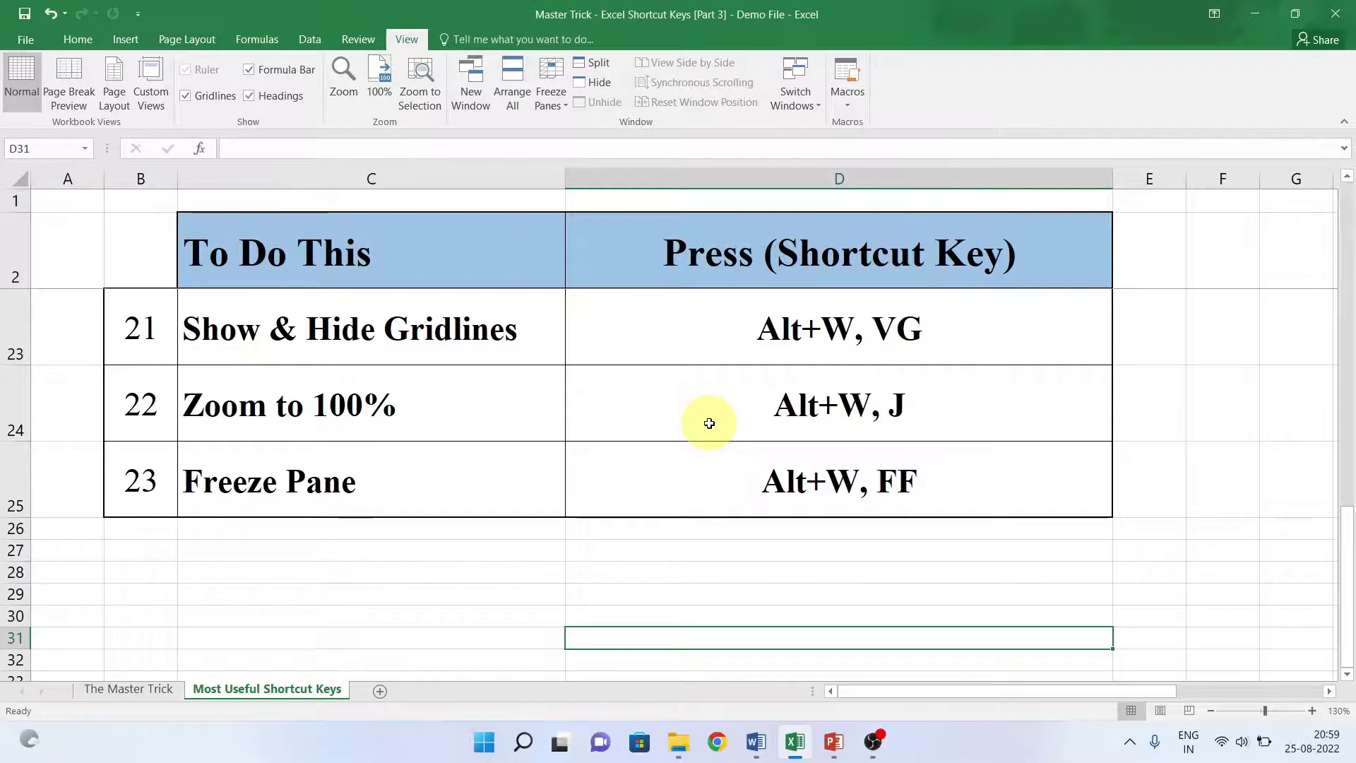
{"action": "key", "text": "alt"}
{"action": "key", "text": "w"}
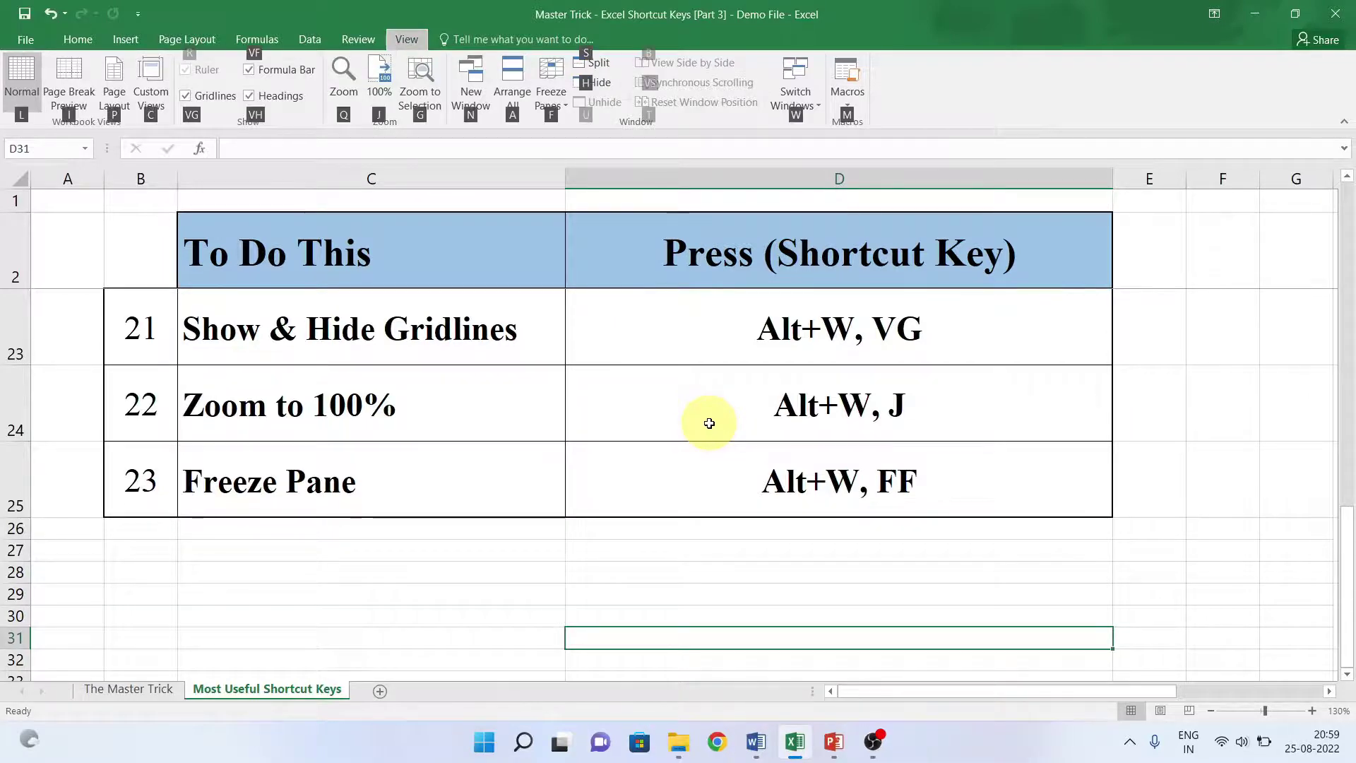
{"action": "key", "text": "j"}
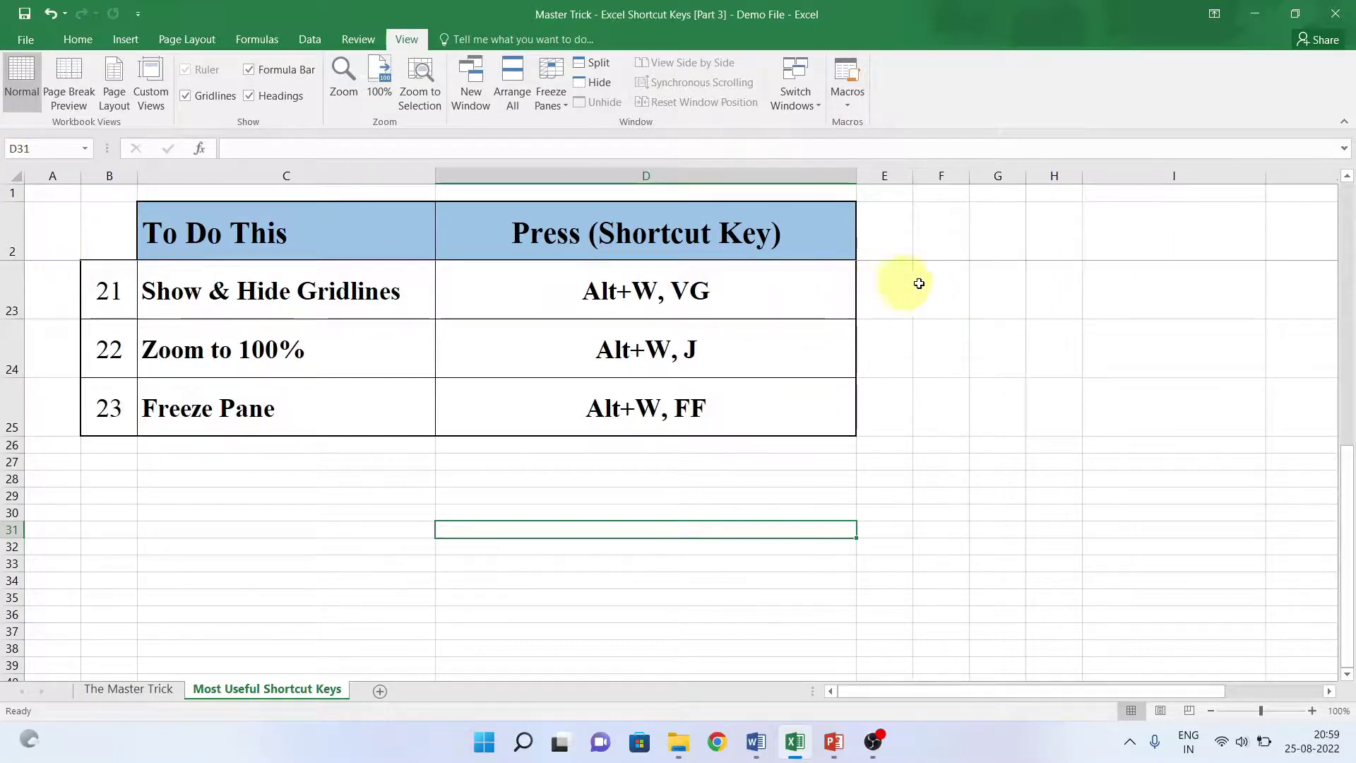
Return to the start of the table, unfreeze the panes, and check how the header row scrolls
{"action": "left_click", "coordinate": [1065, 281]}
{"action": "scroll", "coordinate": [1078, 276], "scroll_direction": "up", "scroll_amount": 7}
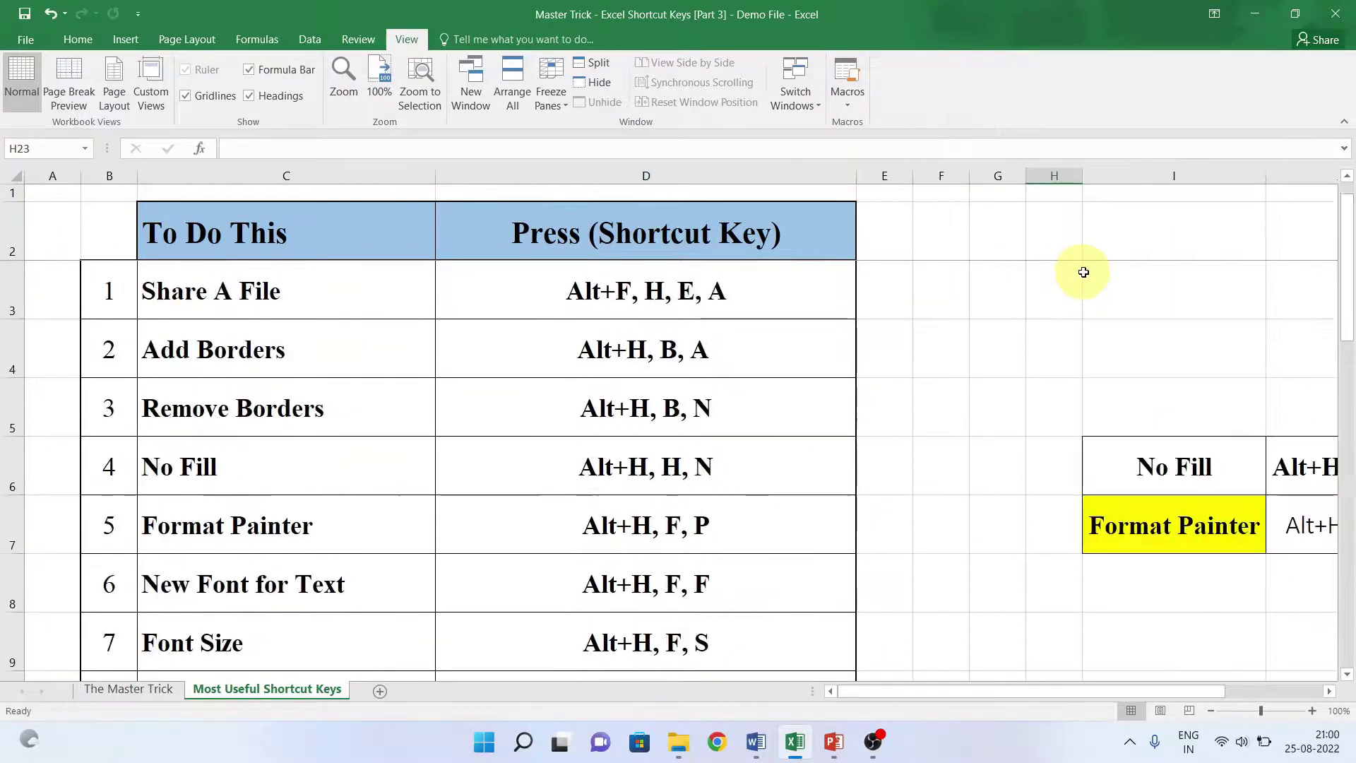
{"action": "left_click", "coordinate": [1078, 276]}
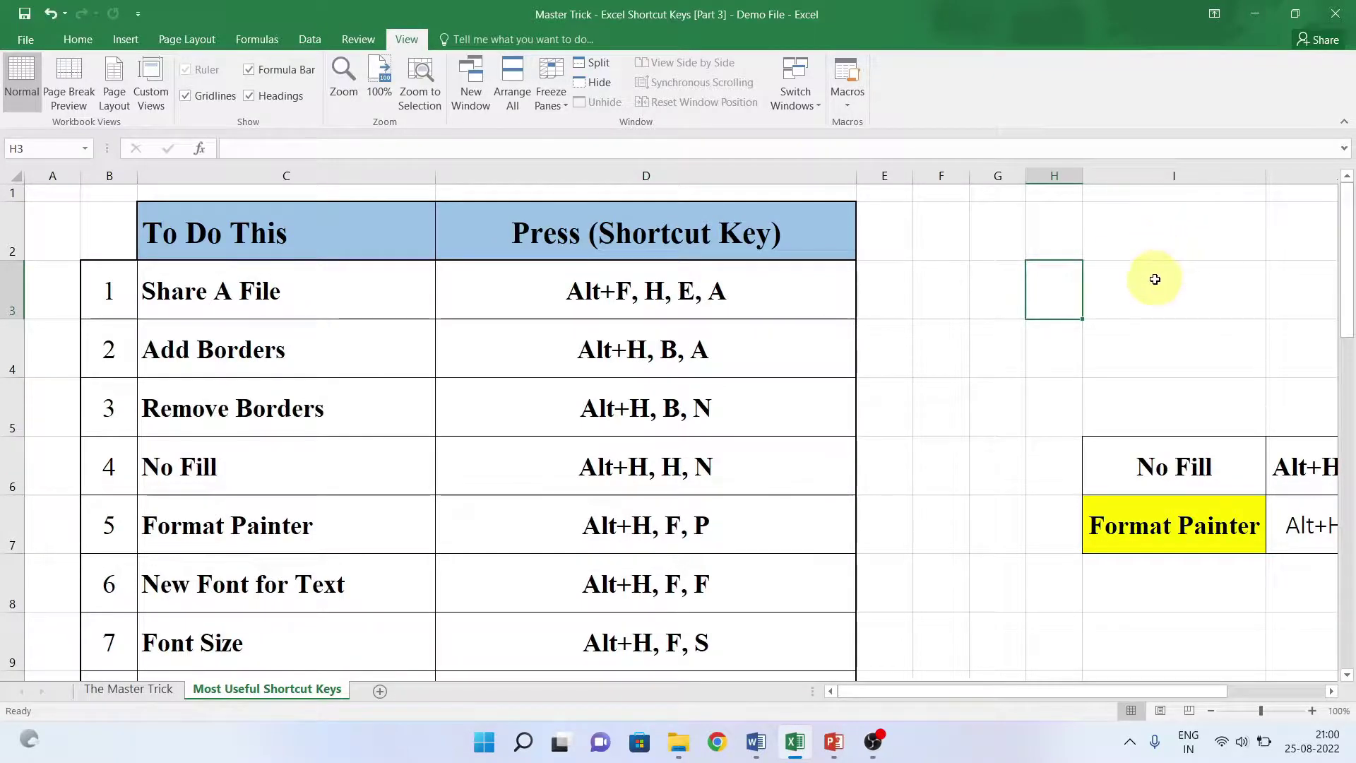
{"action": "scroll", "coordinate": [1102, 254], "scroll_direction": "down", "scroll_amount": 3}
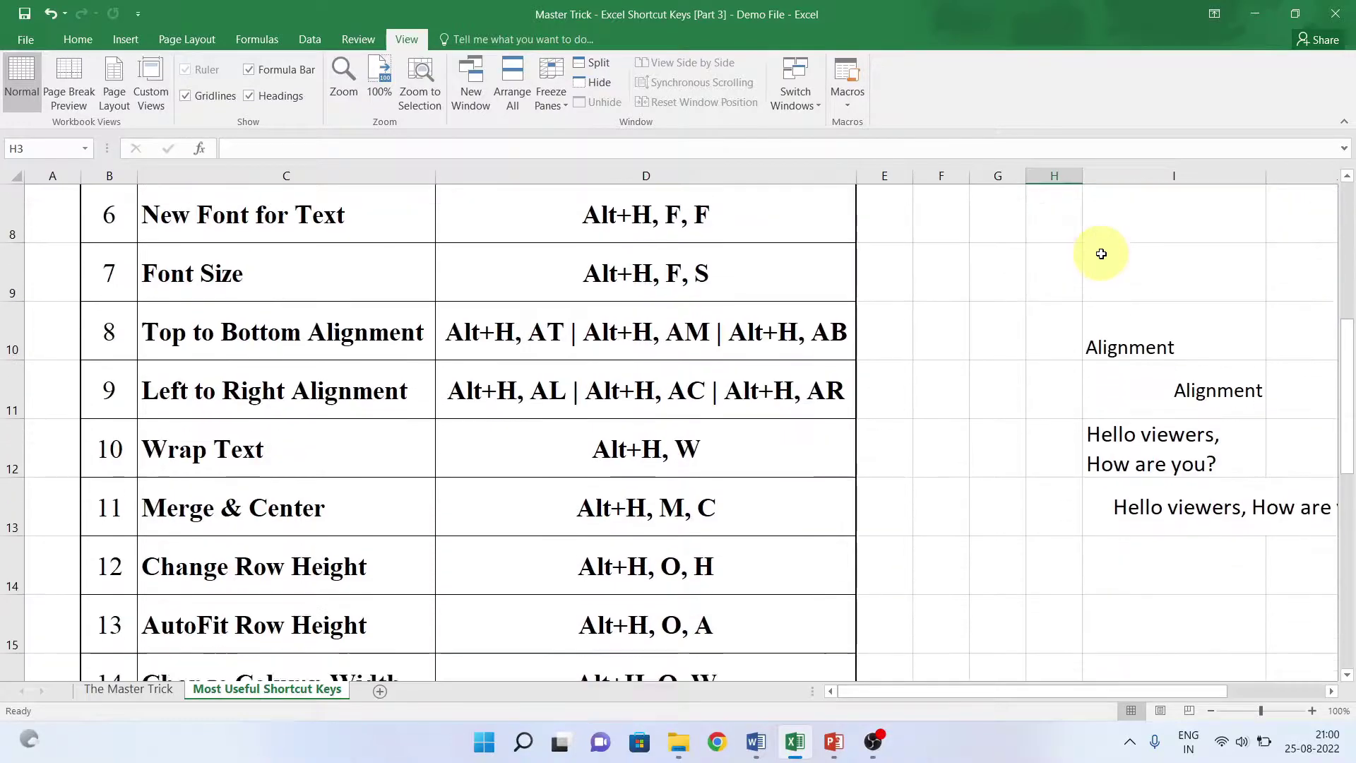
{"action": "scroll", "coordinate": [1102, 254], "scroll_direction": "up", "scroll_amount": 3}
{"action": "scroll", "coordinate": [1102, 253], "scroll_direction": "down", "scroll_amount": 4}
{"action": "scroll", "coordinate": [1106, 257], "scroll_direction": "up", "scroll_amount": 4}
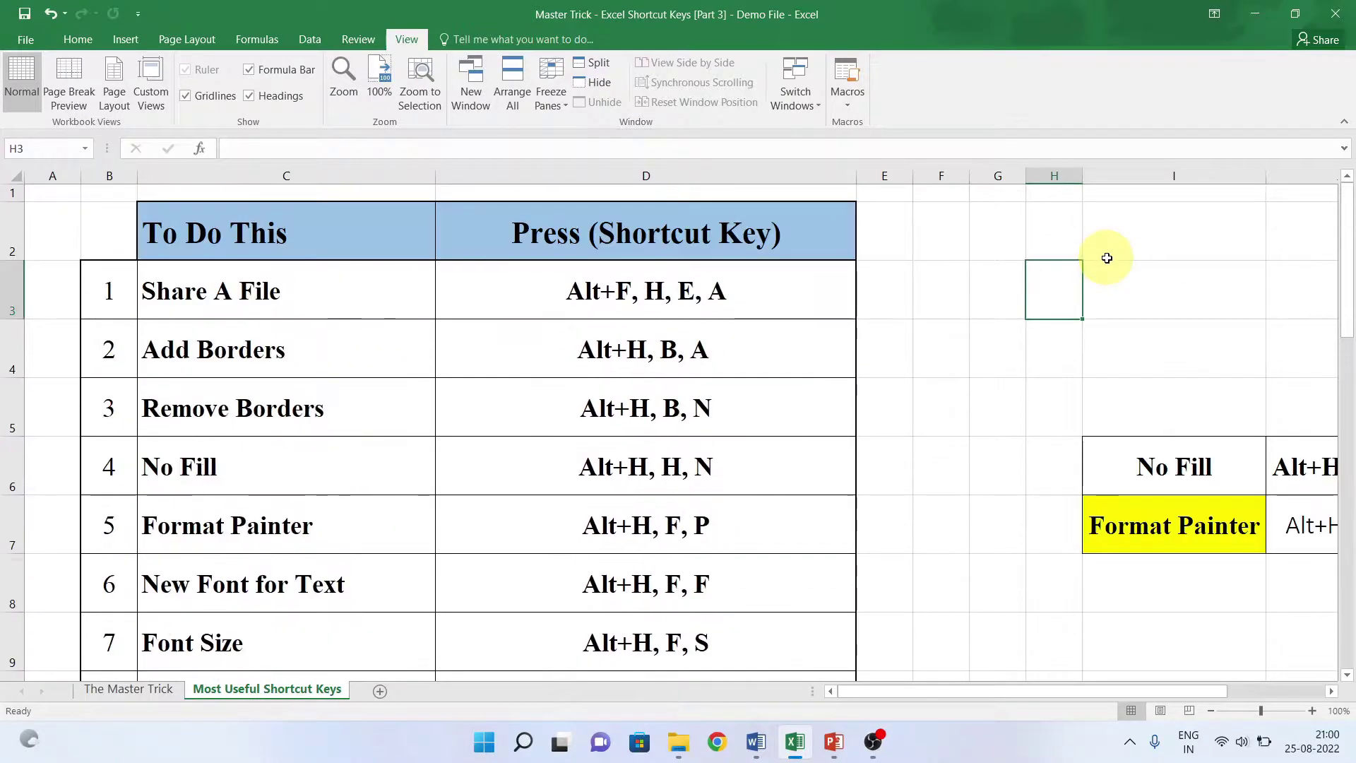
Select row 3, freeze the panes above it, and scroll through the table to check the header row
{"action": "left_click", "coordinate": [12, 283]}
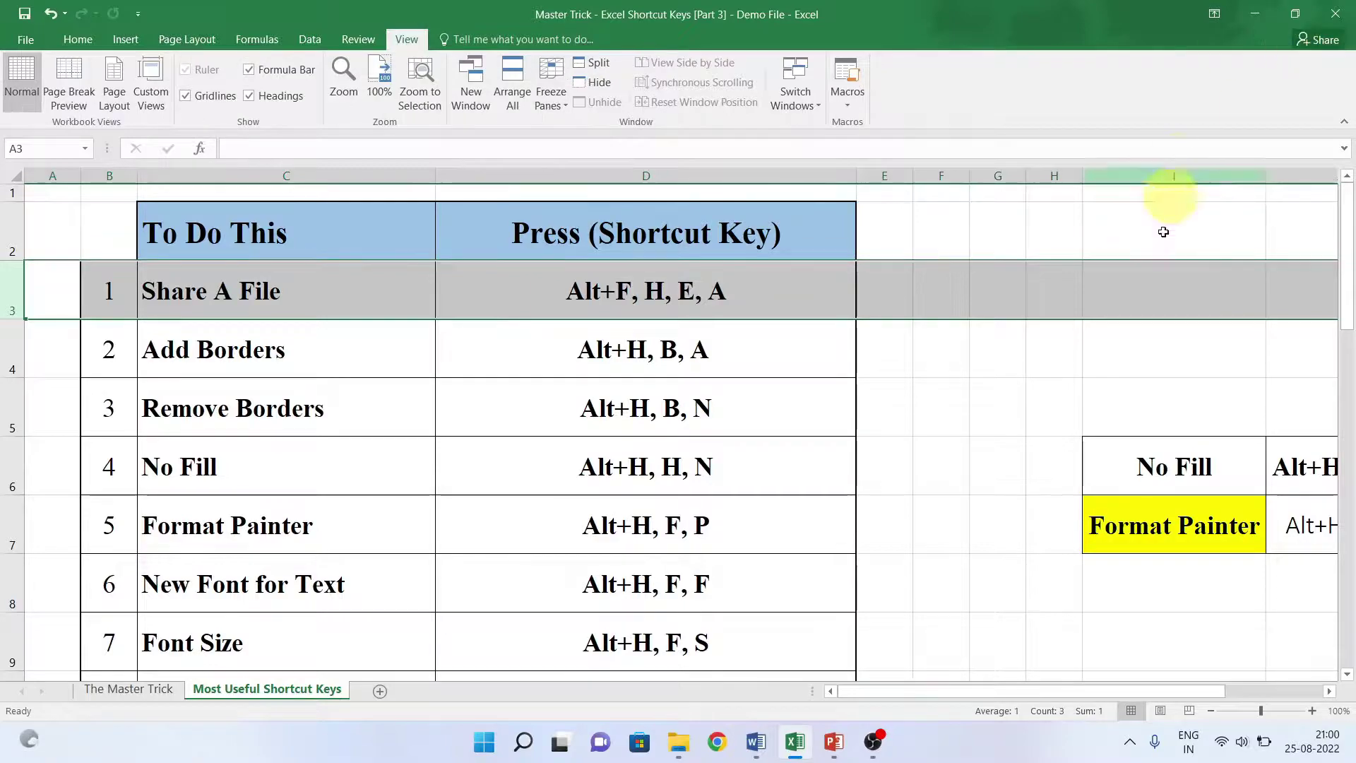
{"action": "left_click", "coordinate": [997, 407]}
{"action": "scroll", "coordinate": [986, 318], "scroll_direction": "down", "scroll_amount": 3}
{"action": "scroll", "coordinate": [987, 318], "scroll_direction": "up", "scroll_amount": 3}
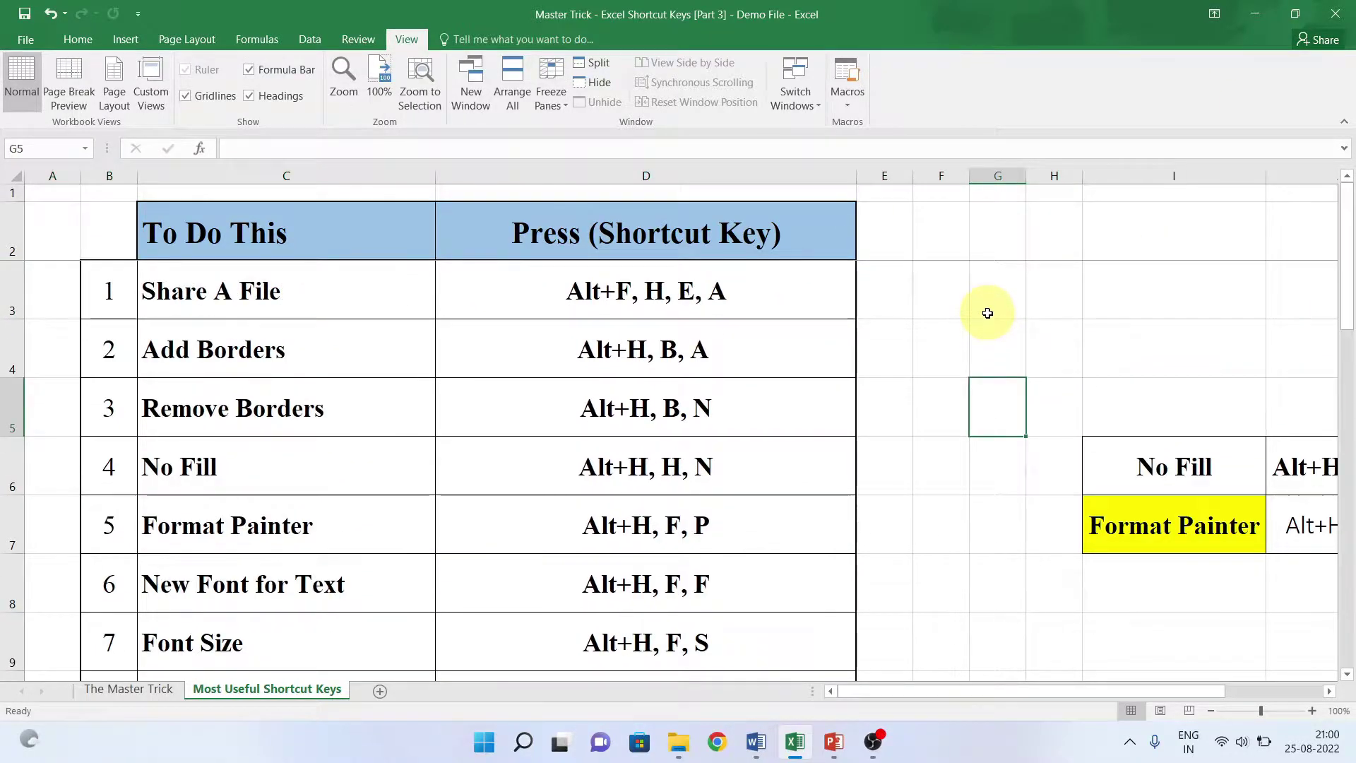
{"action": "scroll", "coordinate": [987, 312], "scroll_direction": "down", "scroll_amount": 10}
{"action": "scroll", "coordinate": [987, 313], "scroll_direction": "up", "scroll_amount": 10}
{"action": "scroll", "coordinate": [989, 313], "scroll_direction": "down", "scroll_amount": 5}
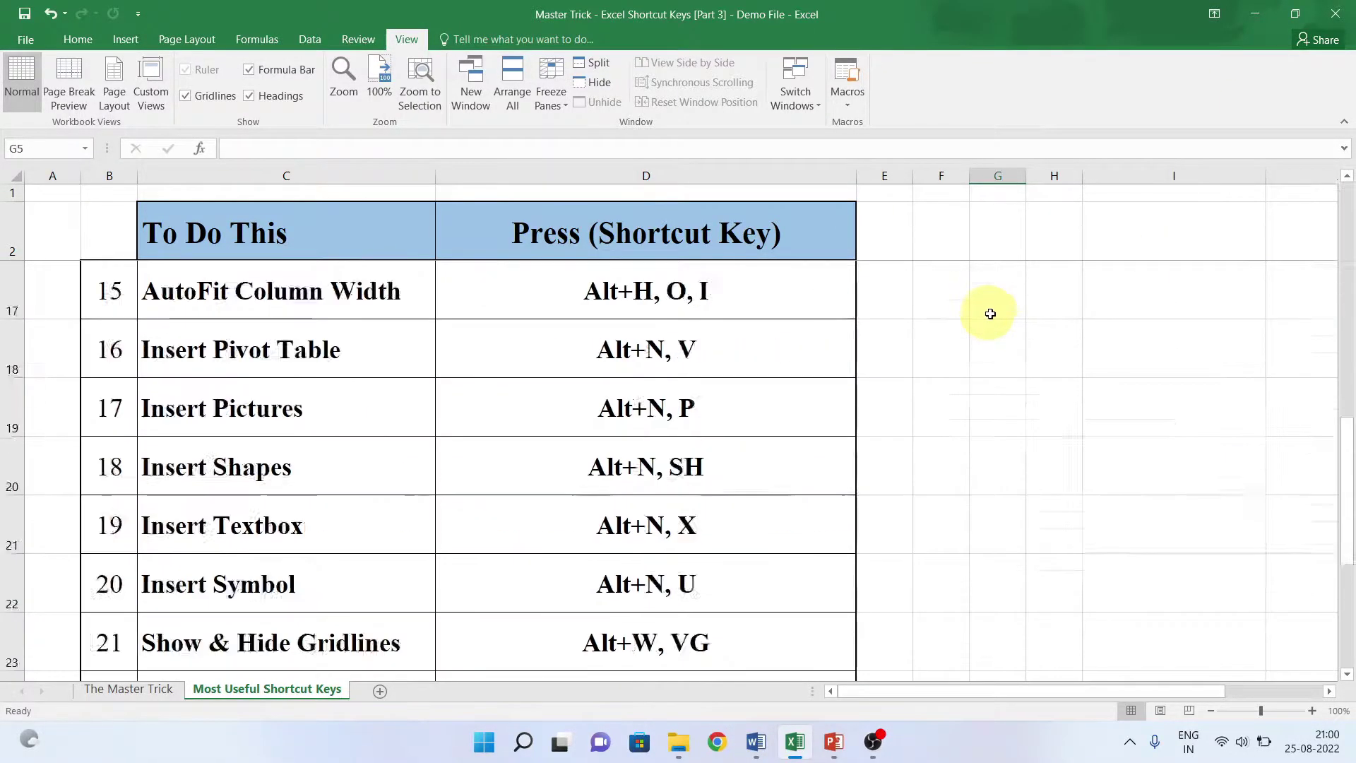
{"action": "scroll", "coordinate": [990, 314], "scroll_direction": "down", "scroll_amount": 5}
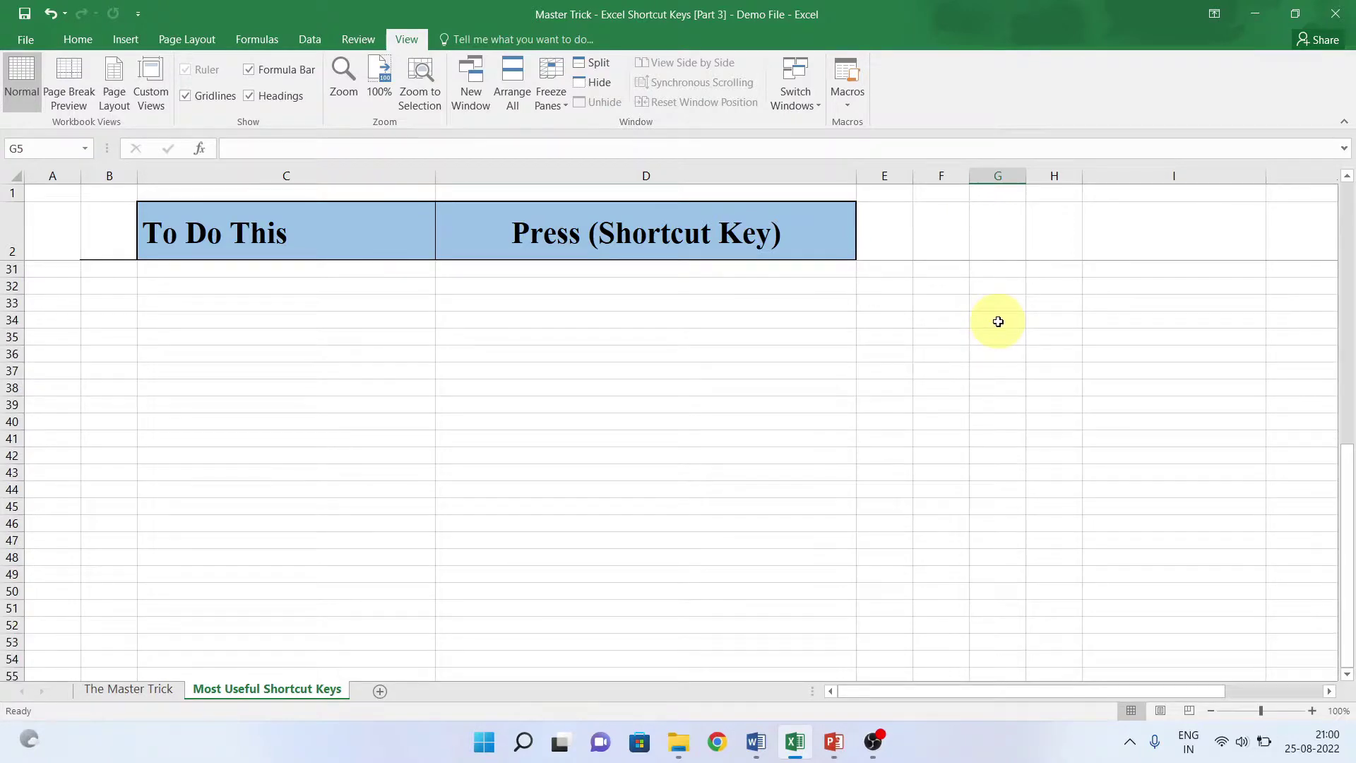